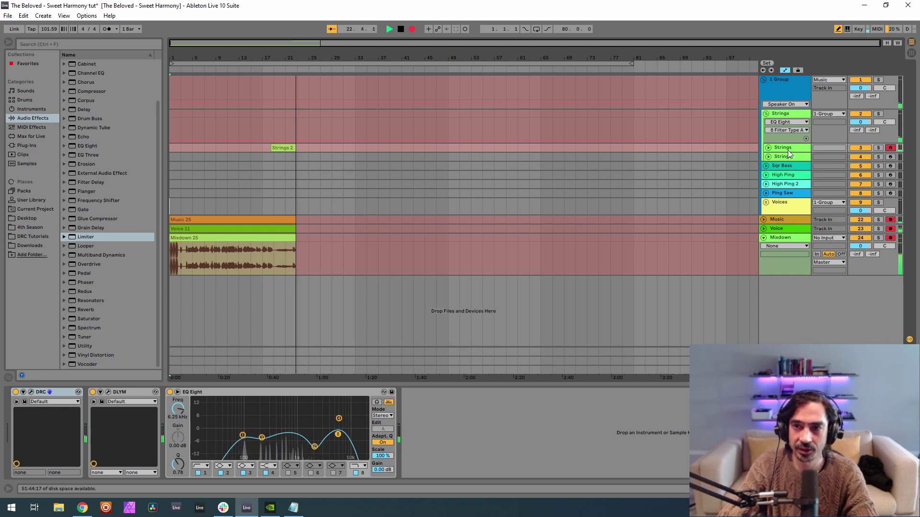
Bypass EQ Eight and DLYM on the Strings track, and load the Default factory patch in the DRC synth.
{"action": "left_click", "coordinate": [170, 391]}
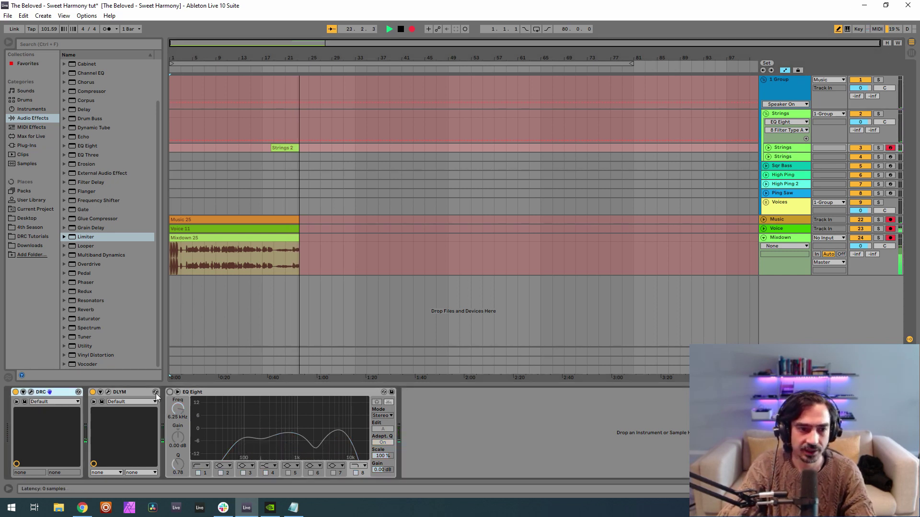
{"action": "left_click", "coordinate": [93, 392]}
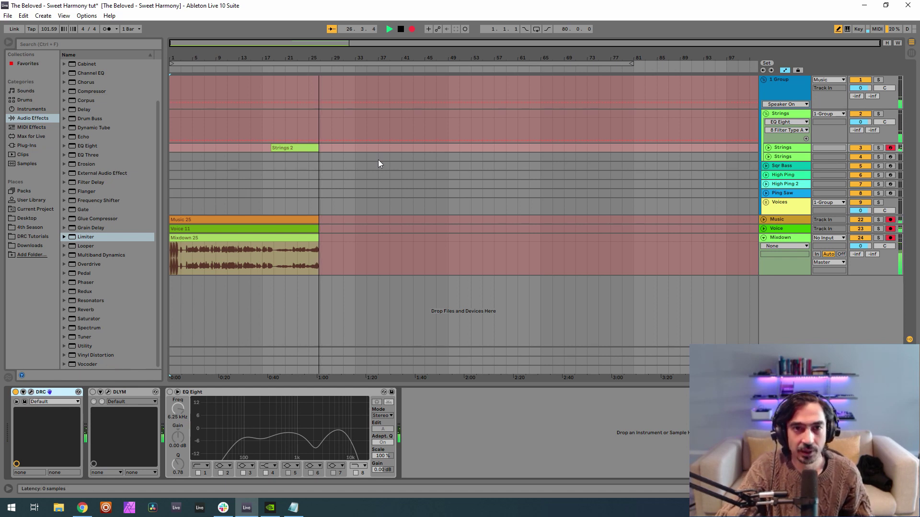
{"action": "key", "text": "ctrl+alt+p"}
{"action": "left_click", "coordinate": [435, 74]}
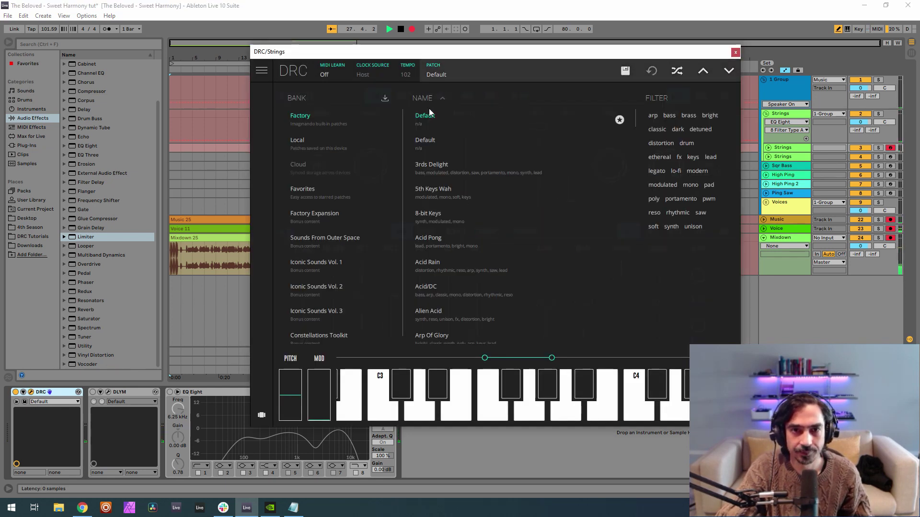
{"action": "left_click_drag", "start_coordinate": [450, 52], "coordinate": [241, 31]}
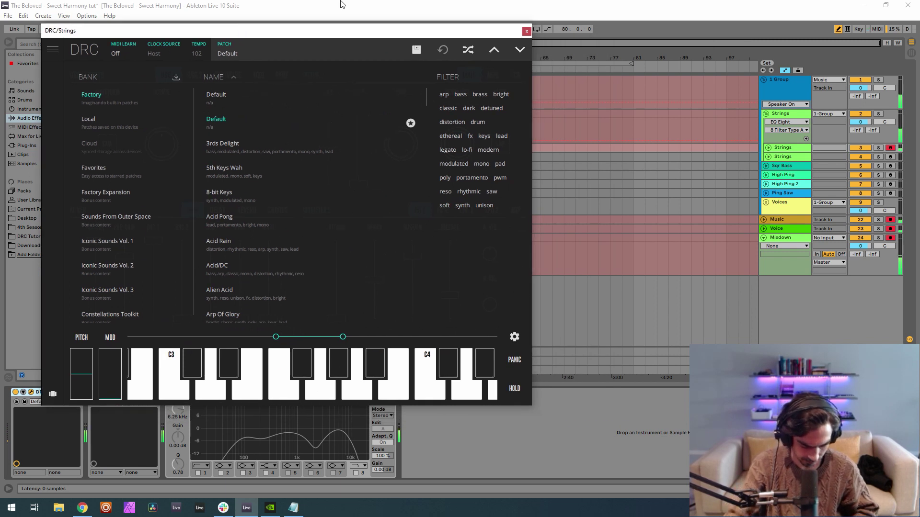
{"action": "left_click", "coordinate": [238, 54]}
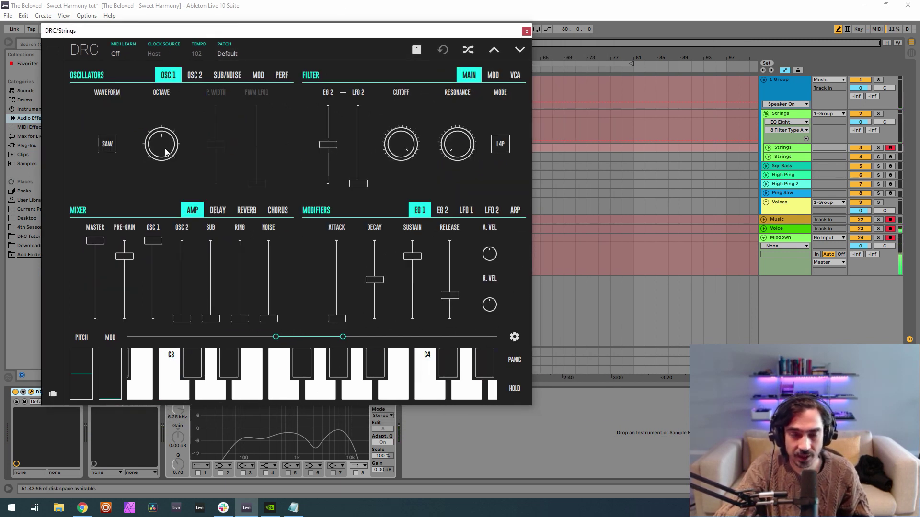
Raise oscillator 1's octave and set its waveform to SQR.
{"action": "left_click_drag", "start_coordinate": [164, 144], "coordinate": [156, 122]}
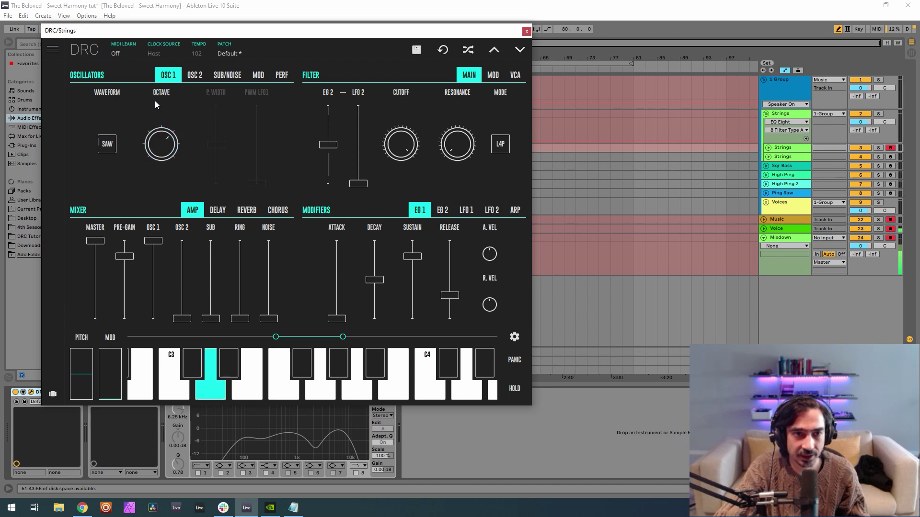
{"action": "left_click", "coordinate": [105, 142]}
{"action": "left_click", "coordinate": [114, 145]}
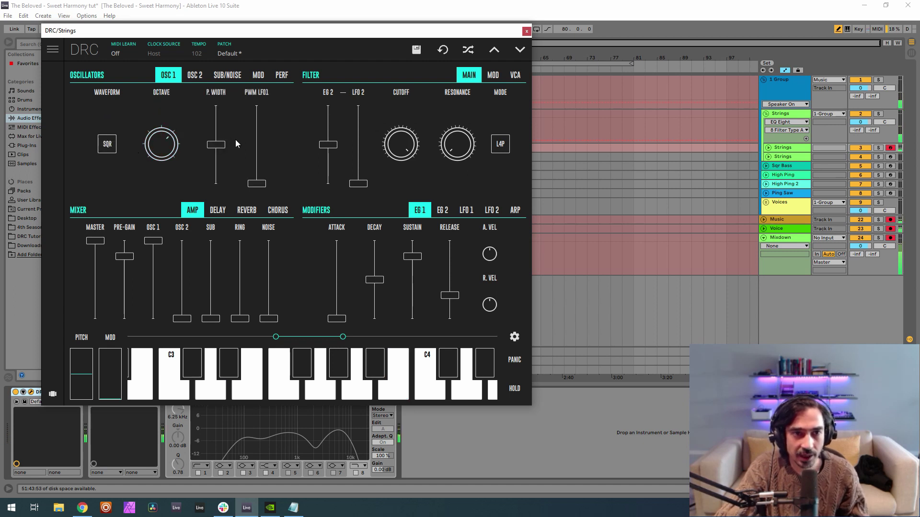
Raise oscillator 1's PWM LFO1 amount to just under halfway and slow down LFO 1's rate slightly.
{"action": "left_click_drag", "start_coordinate": [219, 147], "coordinate": [218, 149]}
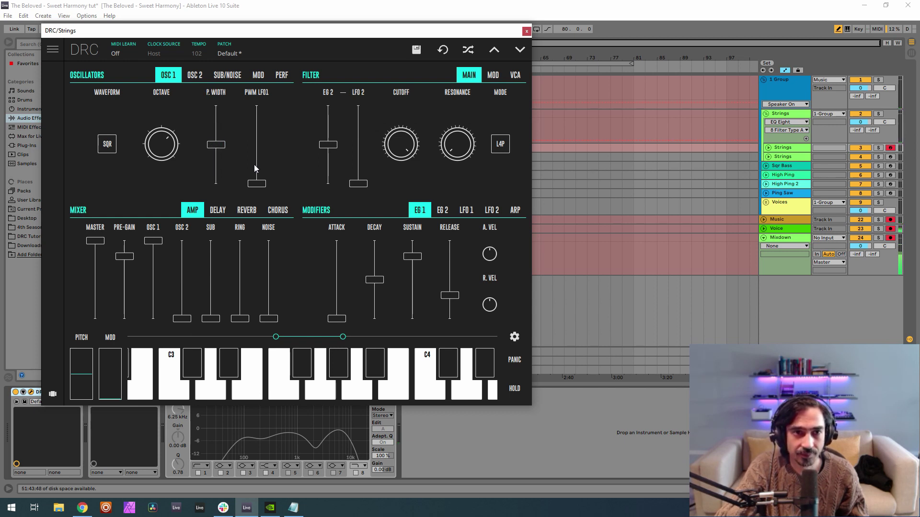
{"action": "left_click_drag", "start_coordinate": [260, 159], "coordinate": [264, 151]}
{"action": "left_click", "coordinate": [464, 212]}
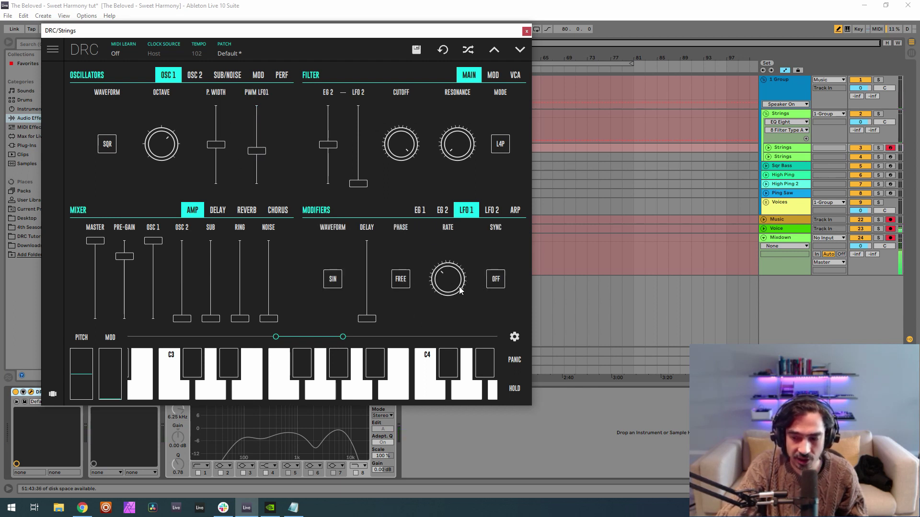
{"action": "left_click_drag", "start_coordinate": [447, 279], "coordinate": [438, 295]}
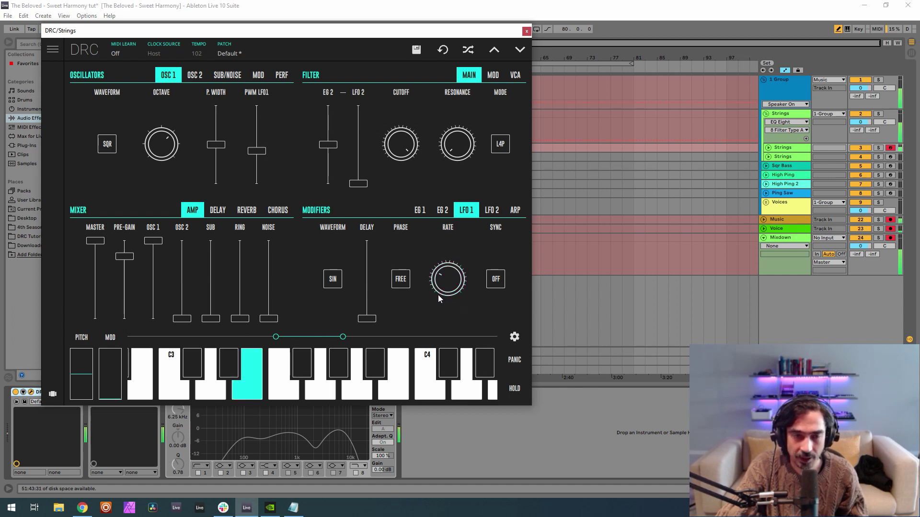
Set the mixer levels of oscillator 1 and oscillator 2 to about 0.61 each.
{"action": "left_click", "coordinate": [148, 274]}
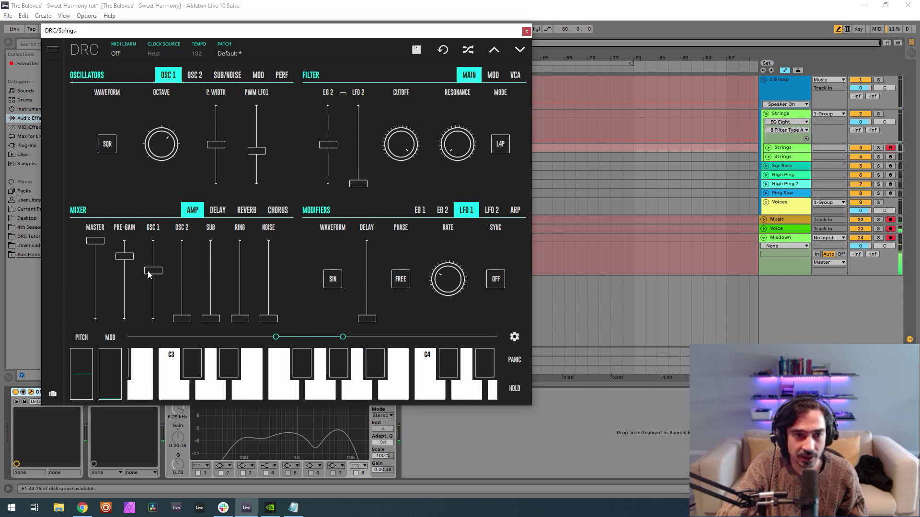
{"action": "left_click_drag", "start_coordinate": [148, 272], "coordinate": [149, 273]}
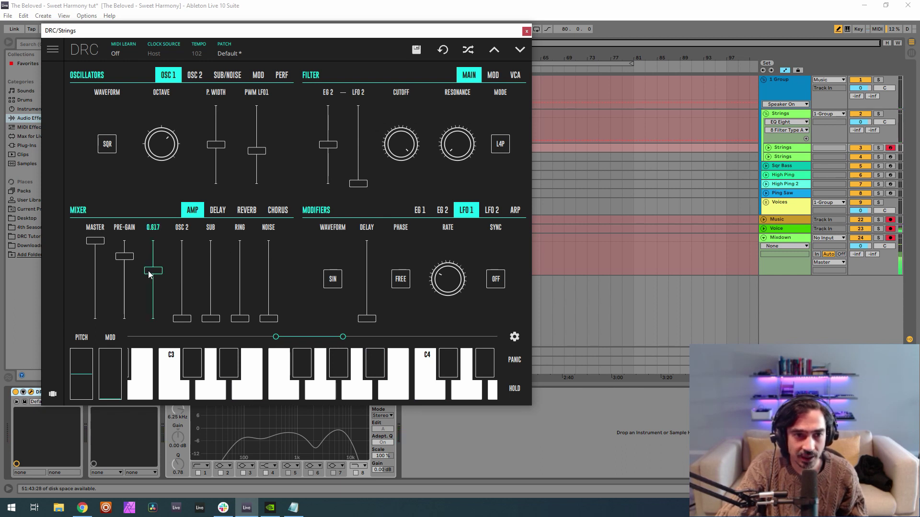
{"action": "left_click", "coordinate": [181, 270]}
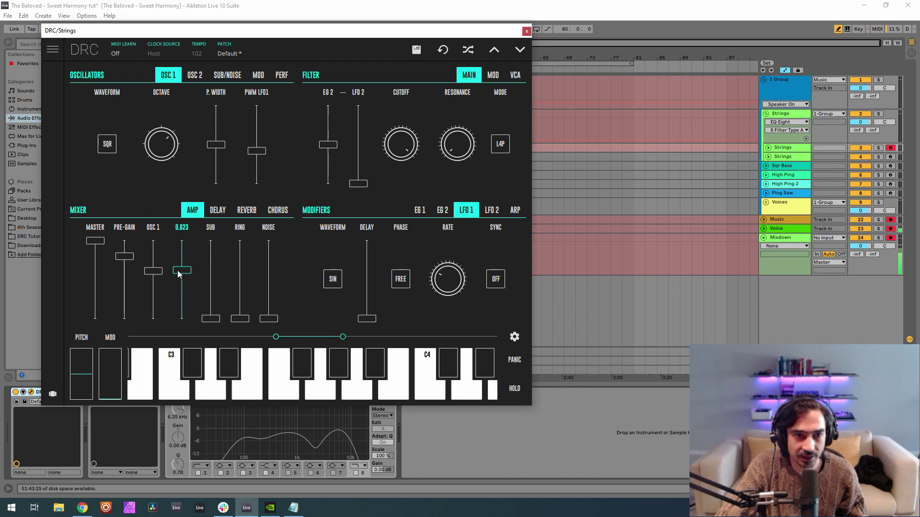
{"action": "left_click_drag", "start_coordinate": [177, 270], "coordinate": [177, 273]}
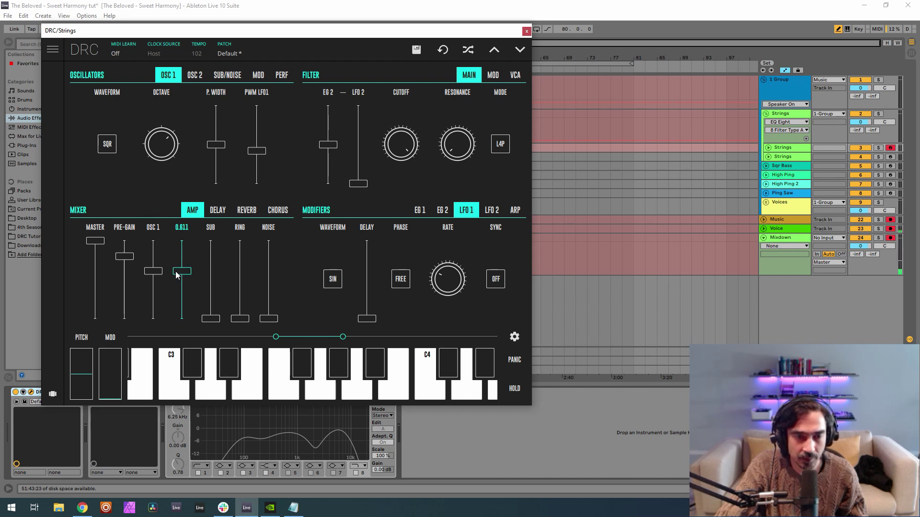
Lower oscillator 2's octave to its centre setting and detune it with a fine tuning of about 0.24.
{"action": "left_click", "coordinate": [194, 76]}
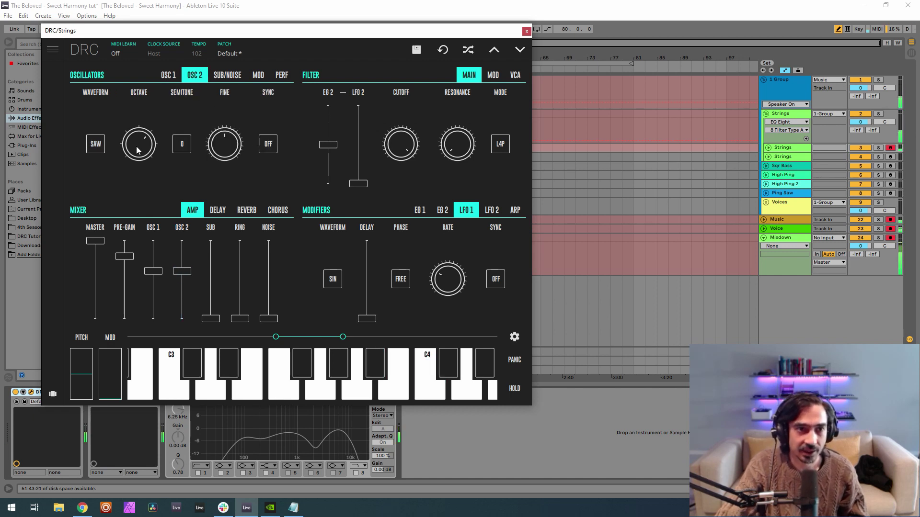
{"action": "left_click_drag", "start_coordinate": [136, 146], "coordinate": [139, 168]}
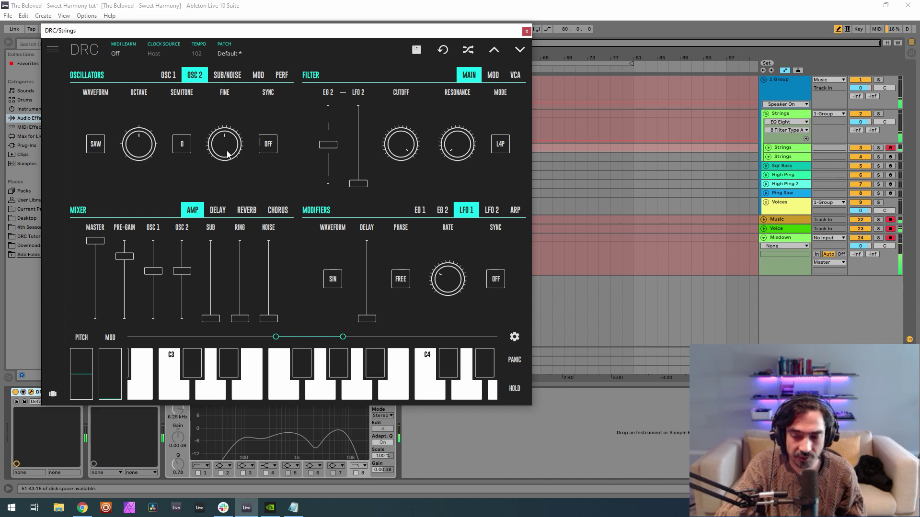
{"action": "left_click_drag", "start_coordinate": [227, 154], "coordinate": [217, 142]}
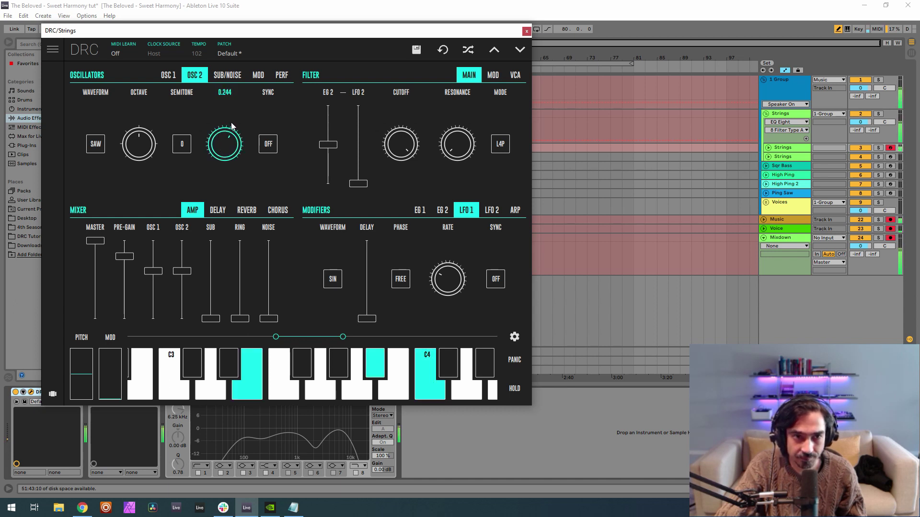
{"action": "left_click_drag", "start_coordinate": [233, 126], "coordinate": [235, 121]}
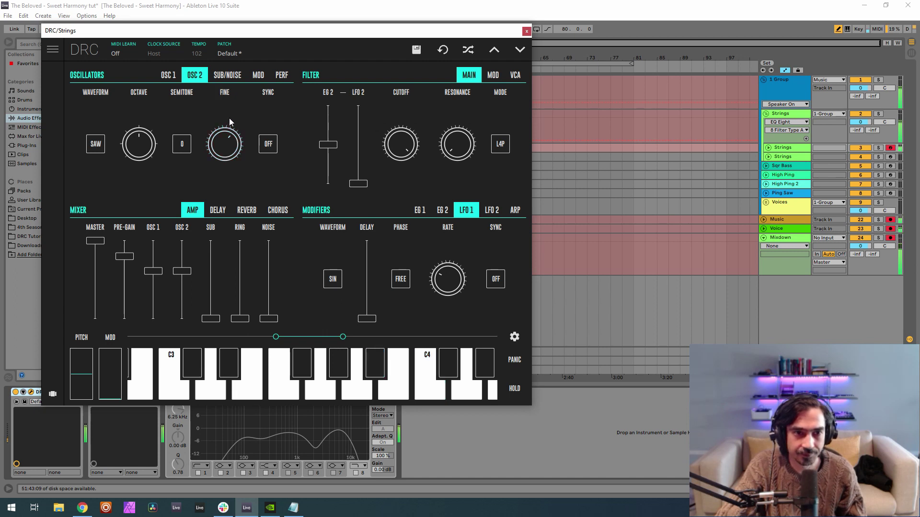
Raise the sub oscillator's octave and bring its mixer level to maximum, with the pre-gain slightly reduced.
{"action": "left_click", "coordinate": [226, 75]}
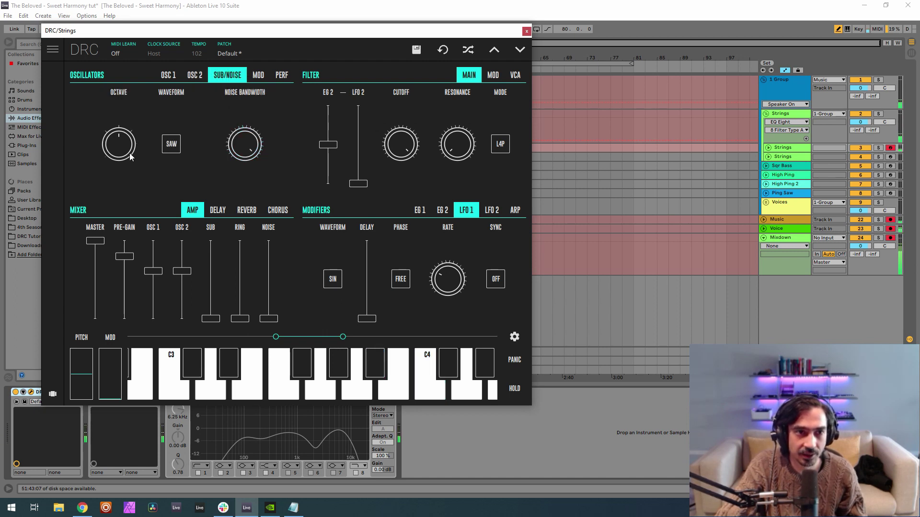
{"action": "left_click_drag", "start_coordinate": [210, 319], "coordinate": [211, 149]}
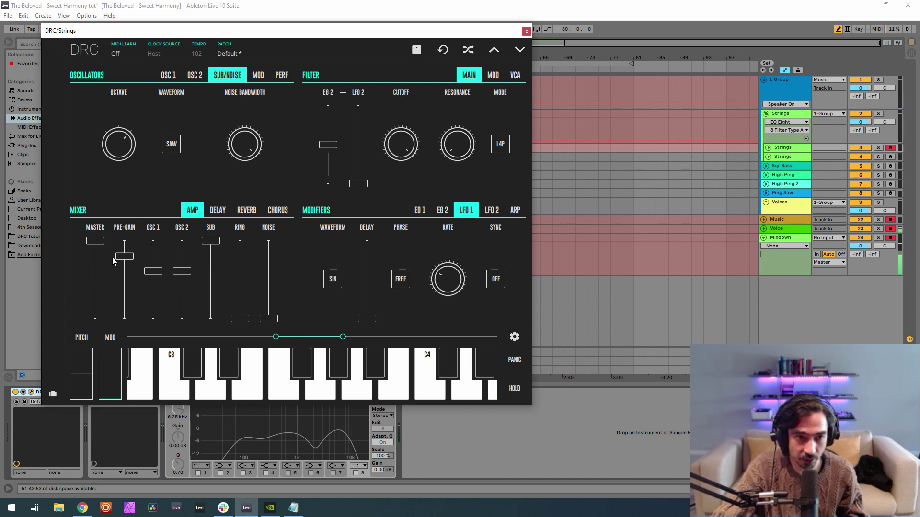
{"action": "left_click_drag", "start_coordinate": [121, 261], "coordinate": [118, 267]}
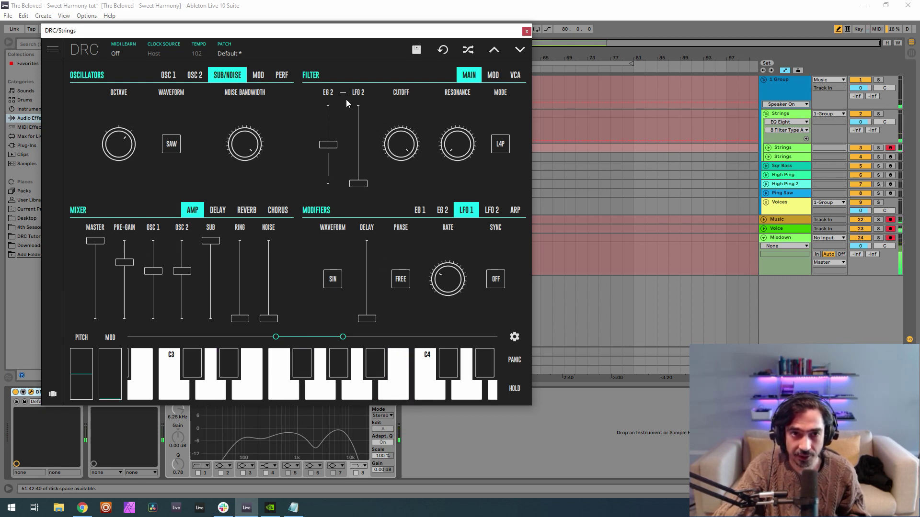
Set the filter's EG 2 amount to maximum and lower the cutoff to about the three o'clock position.
{"action": "left_click", "coordinate": [434, 210]}
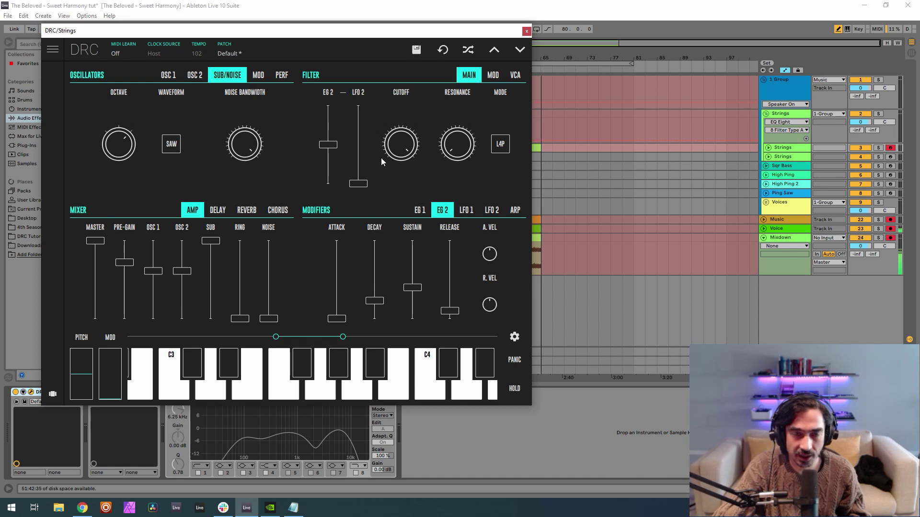
{"action": "left_click_drag", "start_coordinate": [329, 144], "coordinate": [328, 106]}
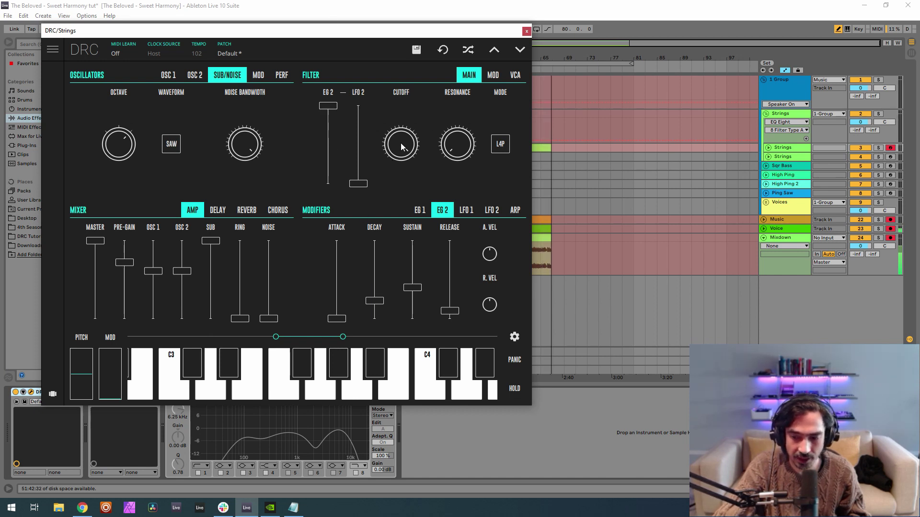
{"action": "left_click_drag", "start_coordinate": [401, 142], "coordinate": [425, 186]}
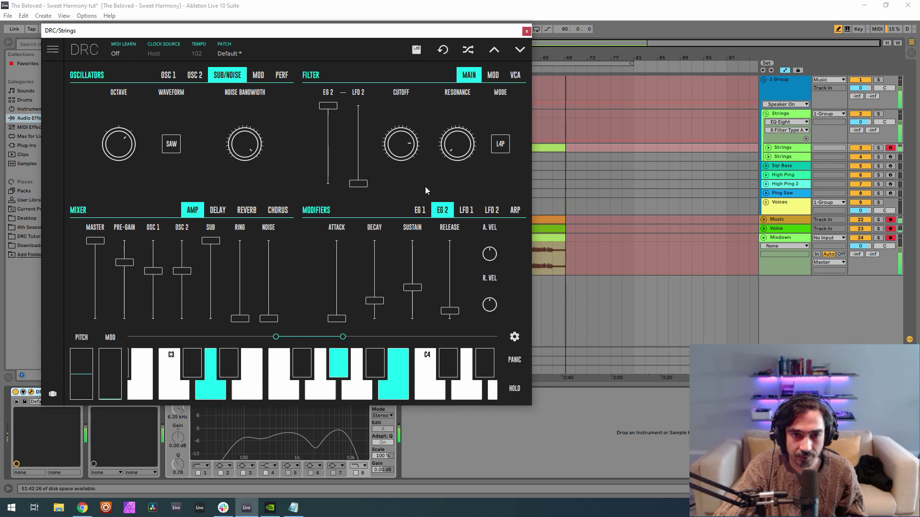
Set EG 1's attack to just under halfway and its release to about 0.56, and bring up the EG 2 envelope settings.
{"action": "left_click", "coordinate": [419, 209]}
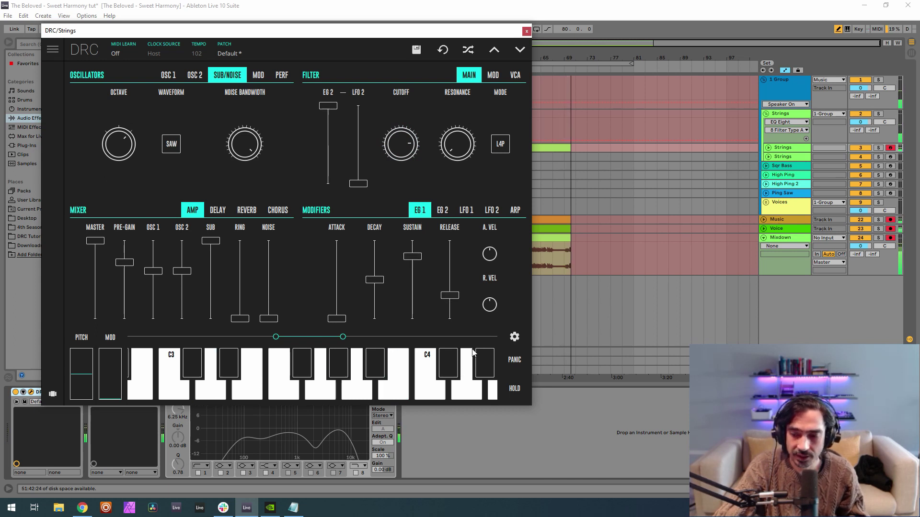
{"action": "left_click_drag", "start_coordinate": [343, 281], "coordinate": [345, 285]}
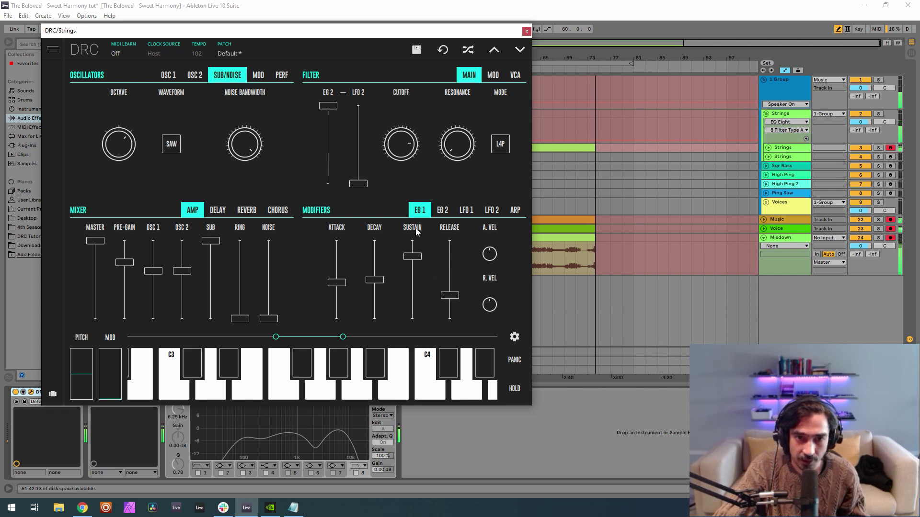
{"action": "left_click", "coordinate": [447, 291]}
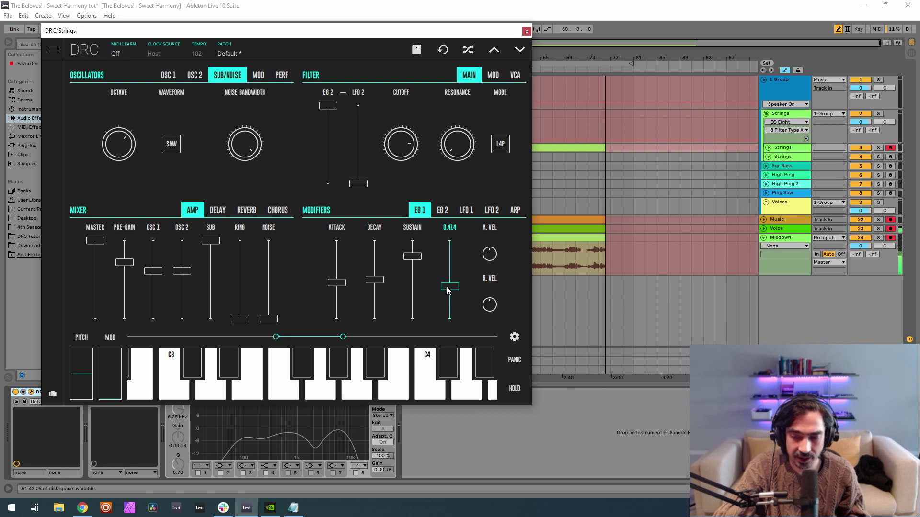
{"action": "left_click_drag", "start_coordinate": [447, 290], "coordinate": [470, 275]}
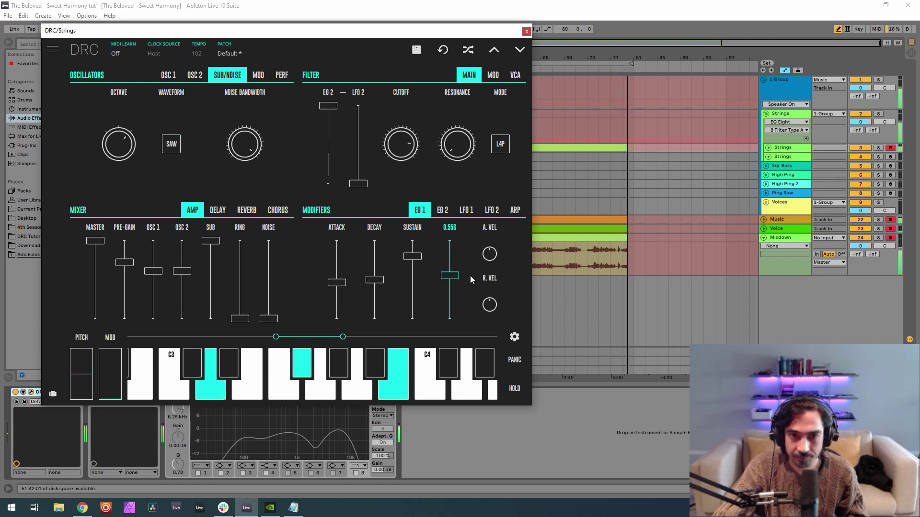
{"action": "left_click", "coordinate": [443, 212]}
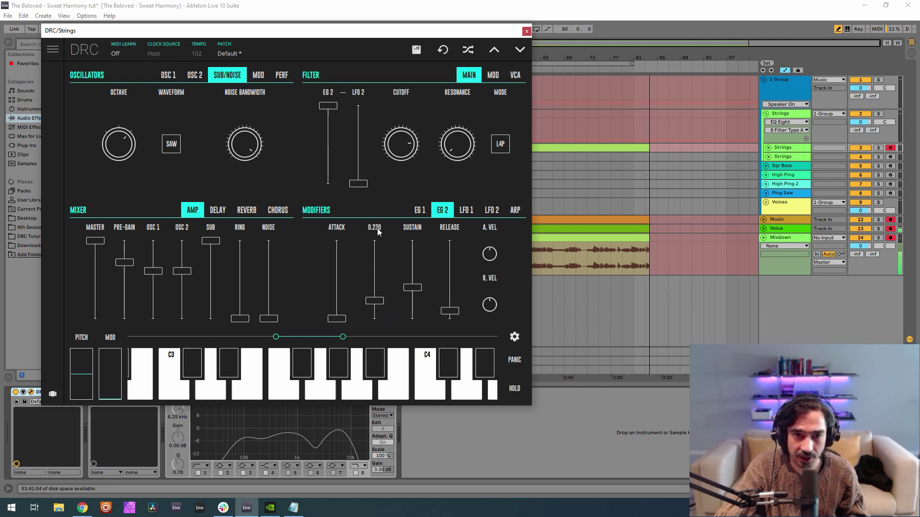
{"action": "mouse_move", "coordinate": [414, 233]}
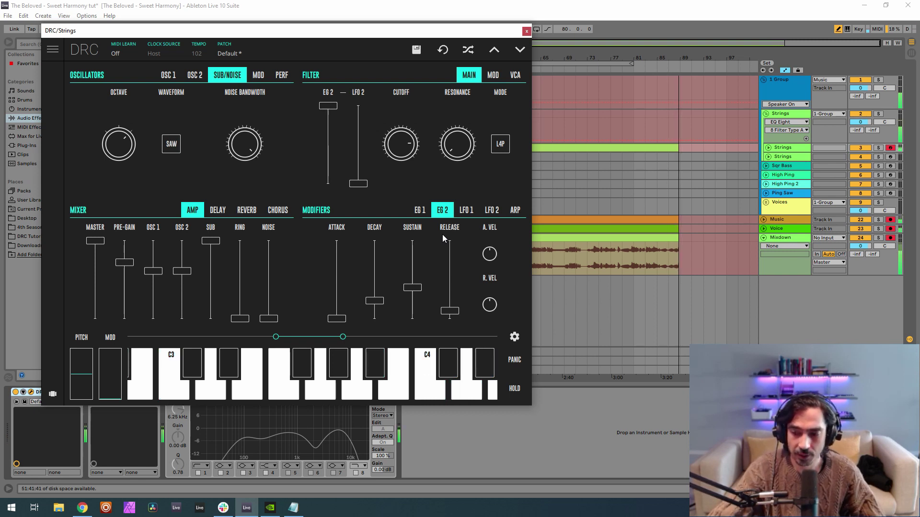
Raise the reverb amount to slightly below halfway and the reverb decay to slightly above halfway.
{"action": "left_click", "coordinate": [247, 210]}
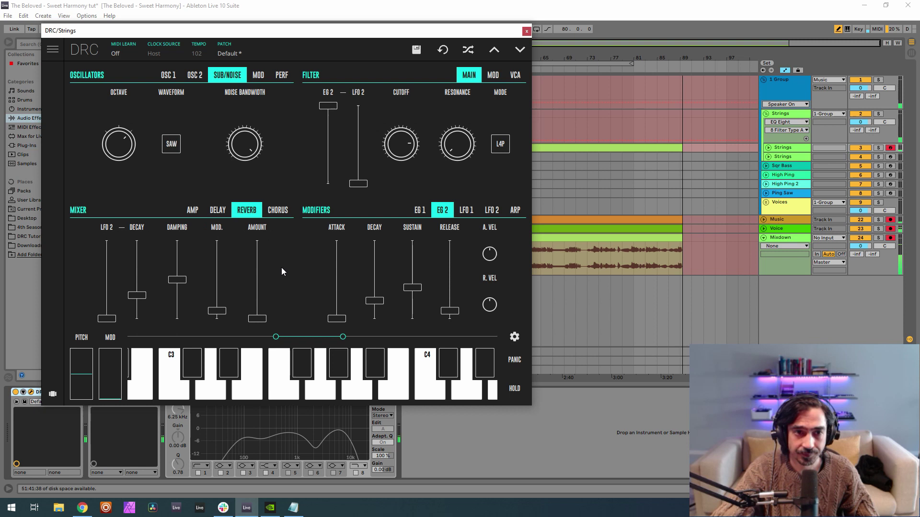
{"action": "left_click", "coordinate": [258, 291]}
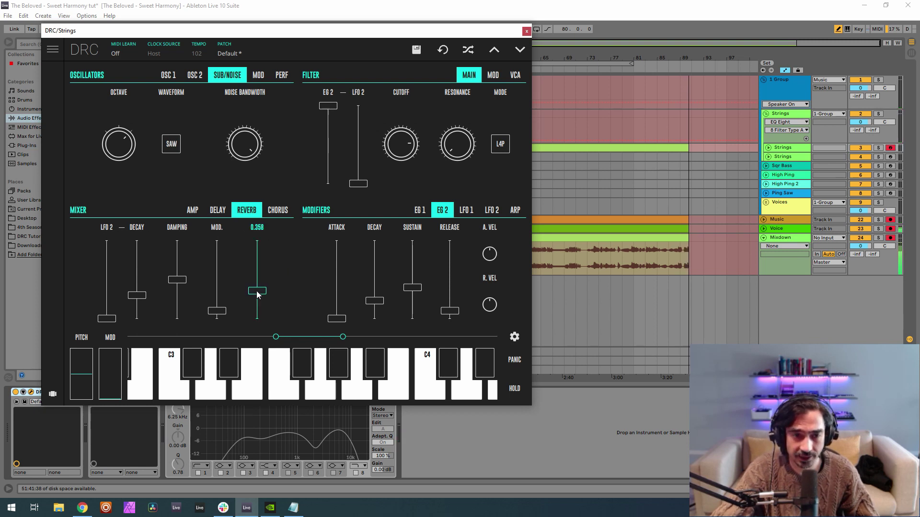
{"action": "left_click_drag", "start_coordinate": [257, 294], "coordinate": [264, 288]}
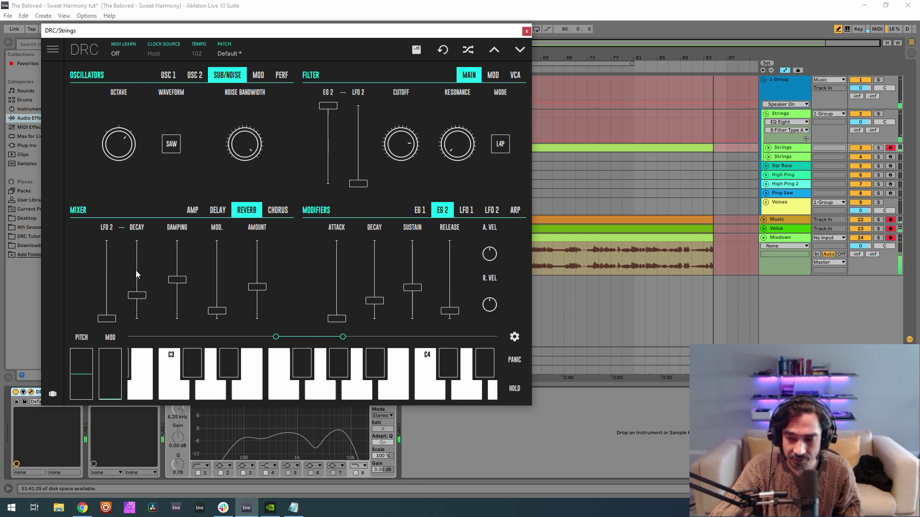
{"action": "left_click_drag", "start_coordinate": [136, 274], "coordinate": [137, 281]}
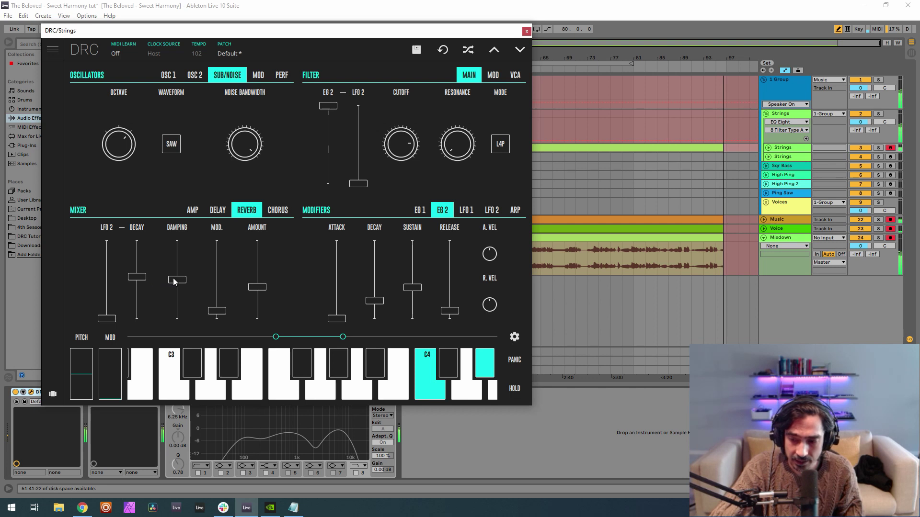
{"action": "mouse_move", "coordinate": [178, 230]}
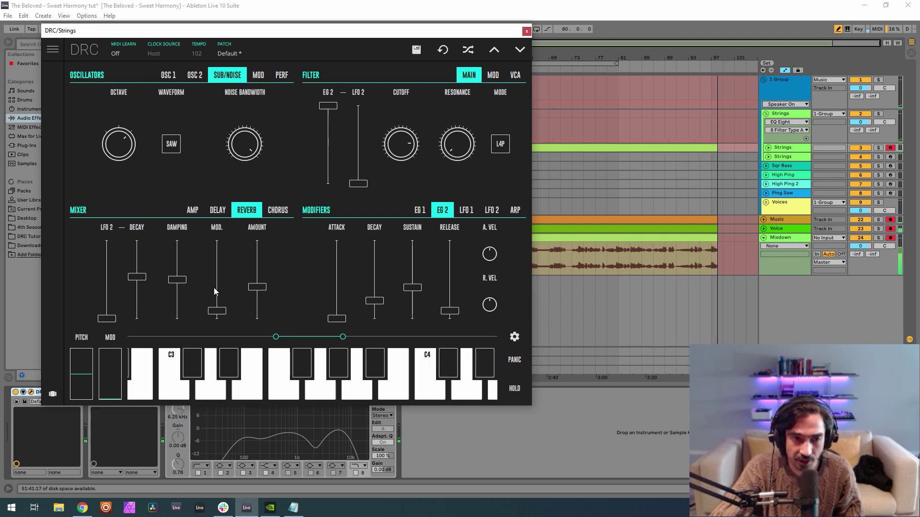
Raise the reverb's modulation amount to slightly below halfway and close the synth window.
{"action": "left_click_drag", "start_coordinate": [214, 291], "coordinate": [218, 289]}
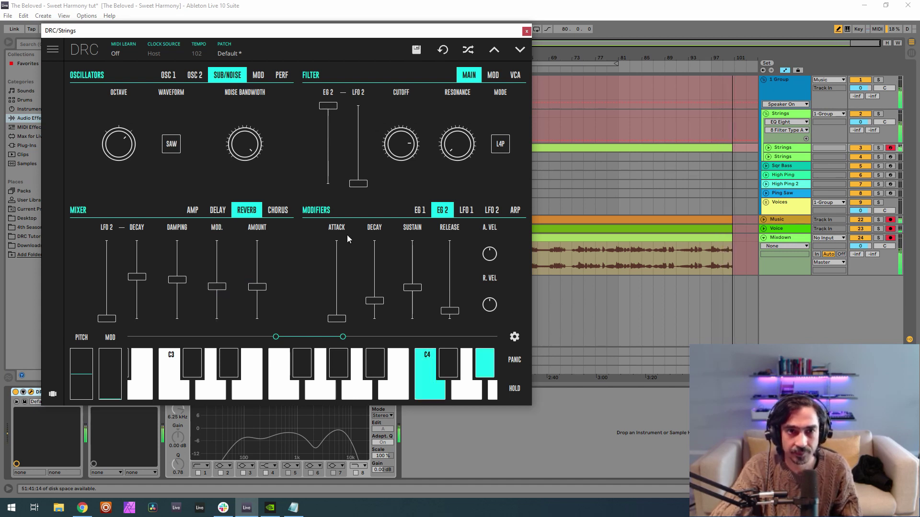
{"action": "left_click", "coordinate": [527, 31]}
Open the DLYM effect window on the Strings track and enable both DLYM and EQ Eight.
{"action": "left_click", "coordinate": [110, 392]}
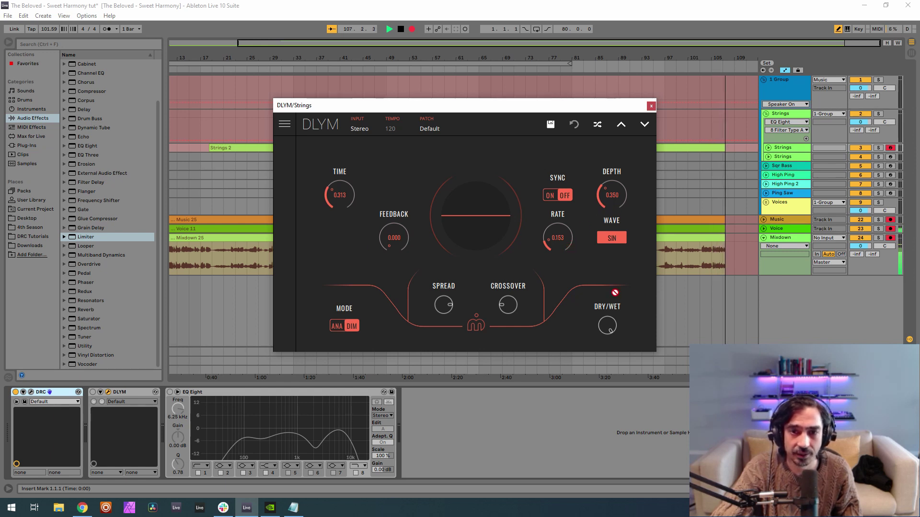
{"action": "left_click", "coordinate": [92, 392]}
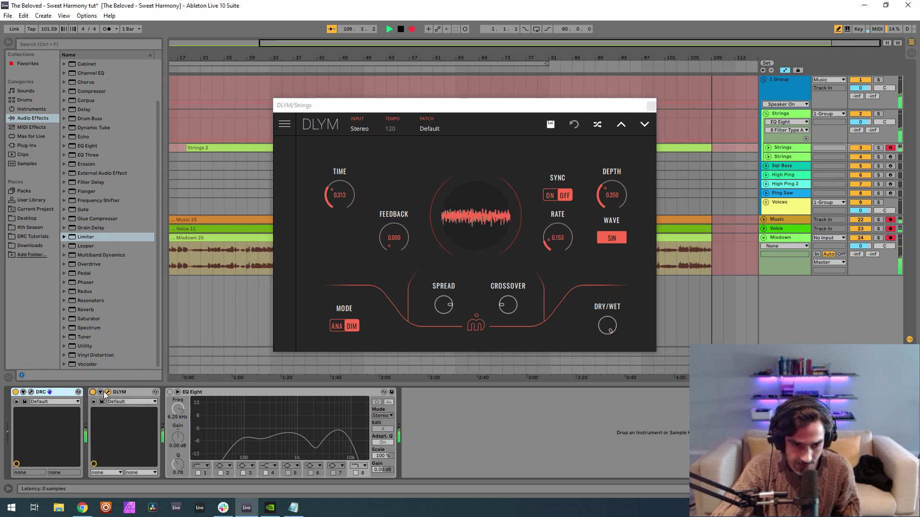
{"action": "left_click", "coordinate": [170, 393]}
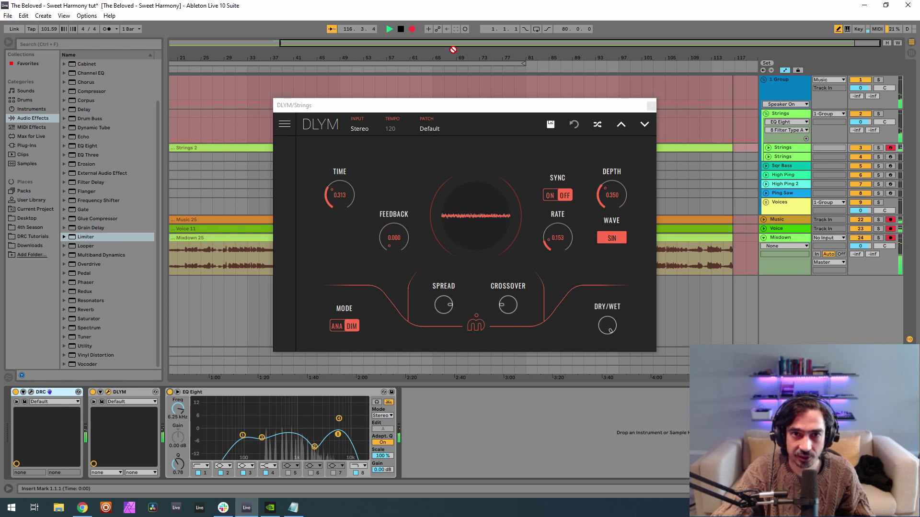
Arm the second Strings track for recording and disarm the first one.
{"action": "left_click_drag", "start_coordinate": [520, 63], "coordinate": [519, 56]}
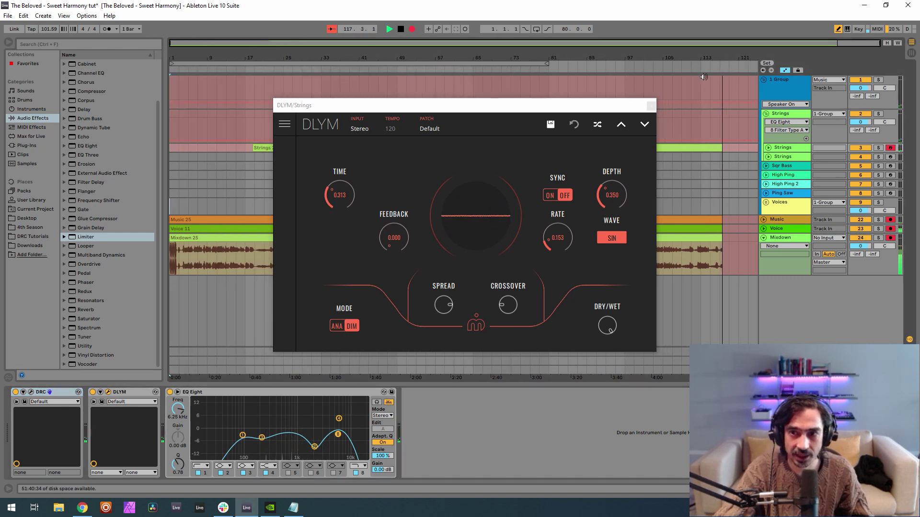
{"action": "left_click", "coordinate": [887, 157]}
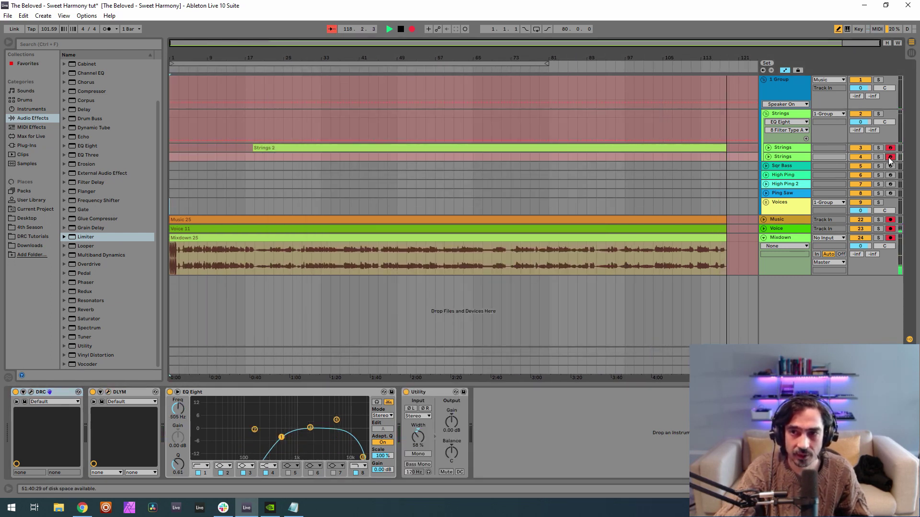
{"action": "left_click", "coordinate": [890, 151]}
{"action": "left_click", "coordinate": [891, 156]}
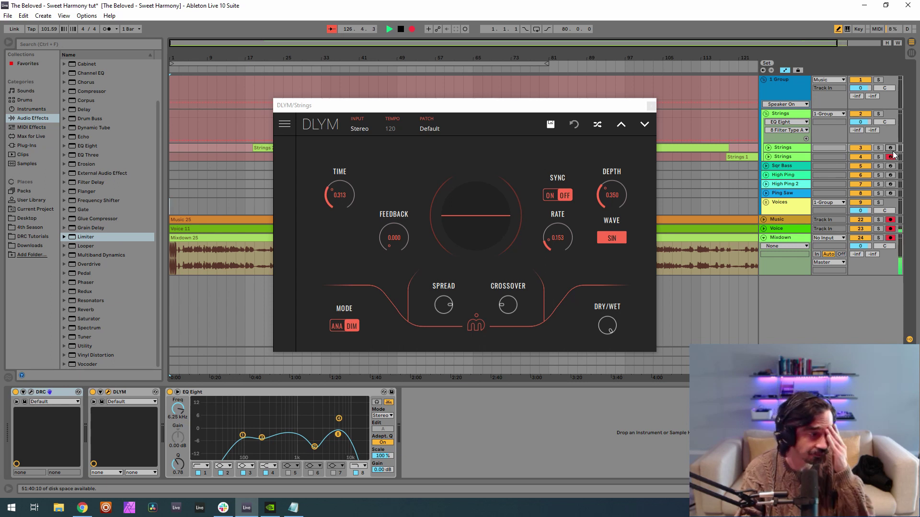
Close the DLYM window, then bypass DLYM and EQ Eight on the second Strings track.
{"action": "left_click", "coordinate": [651, 105]}
{"action": "left_click", "coordinate": [784, 159]}
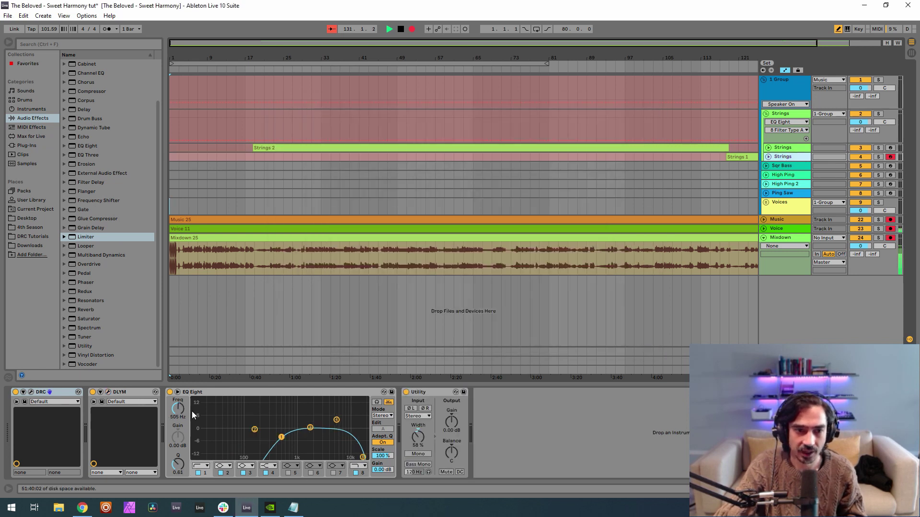
{"action": "left_click", "coordinate": [93, 391]}
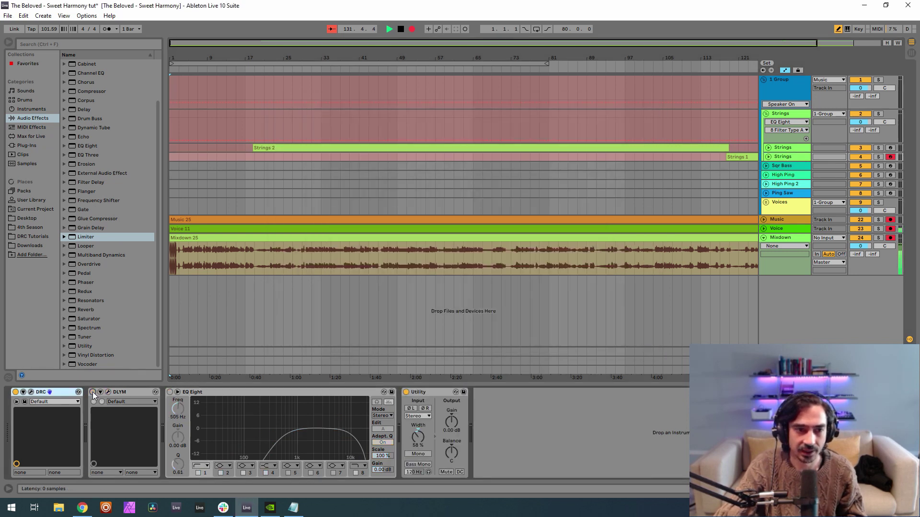
Open the second Strings track's DRC synth and load the plain Default patch from the Factory bank.
{"action": "left_click", "coordinate": [31, 392]}
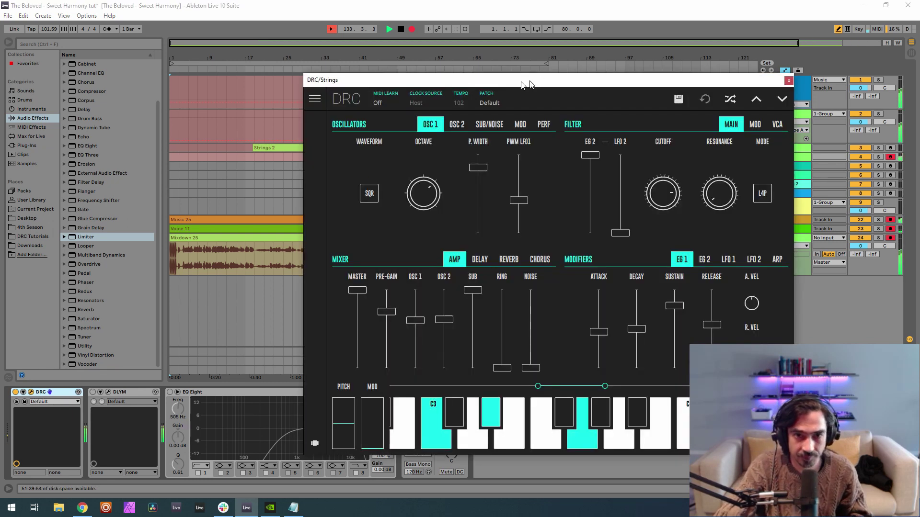
{"action": "left_click_drag", "start_coordinate": [533, 83], "coordinate": [382, 58]}
{"action": "left_click", "coordinate": [376, 78]}
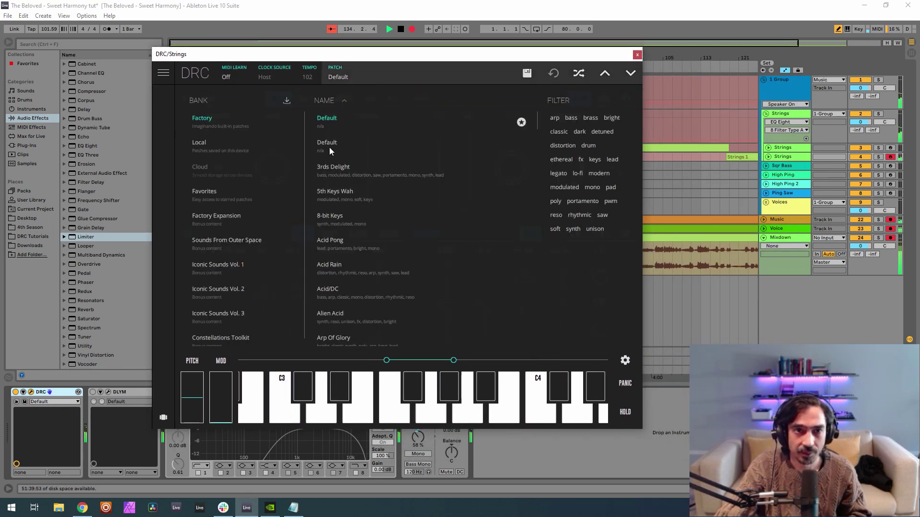
{"action": "left_click", "coordinate": [361, 73]}
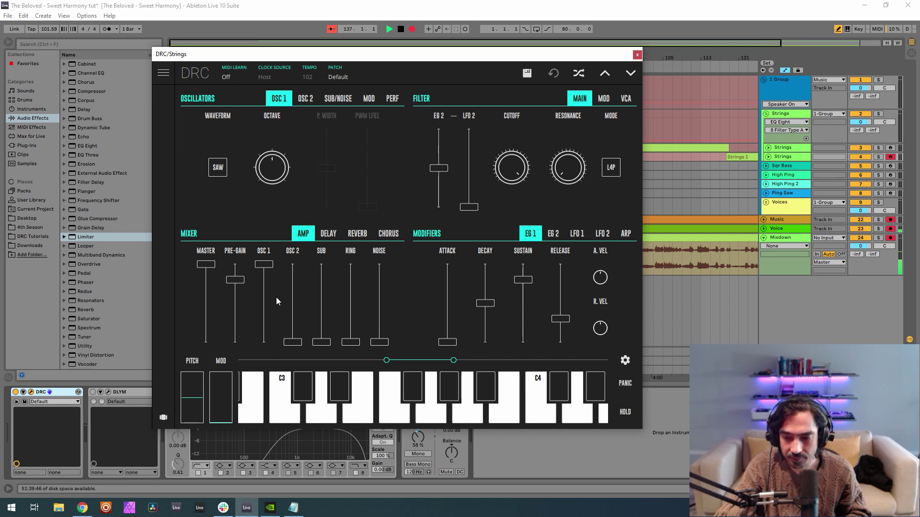
Raise oscillator 2's mixer level to maximum and show its oscillator settings.
{"action": "left_click_drag", "start_coordinate": [286, 297], "coordinate": [304, 249]}
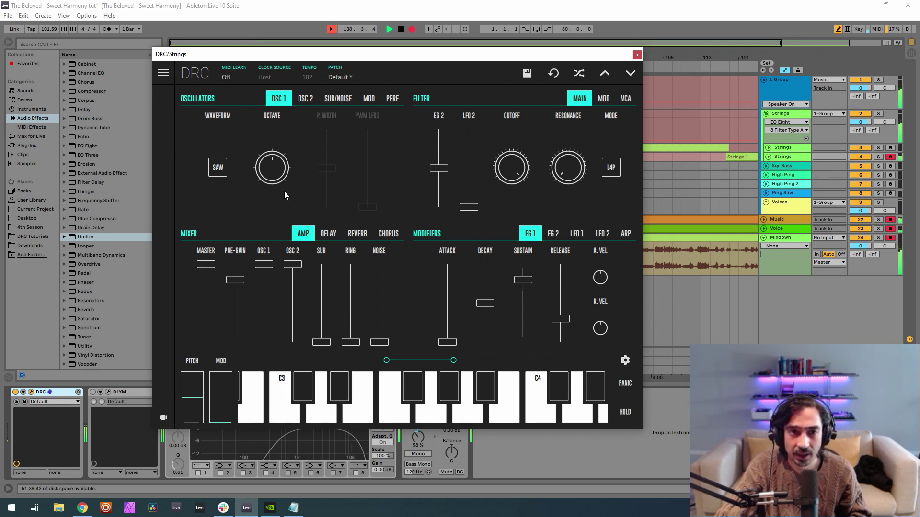
{"action": "left_click", "coordinate": [303, 99]}
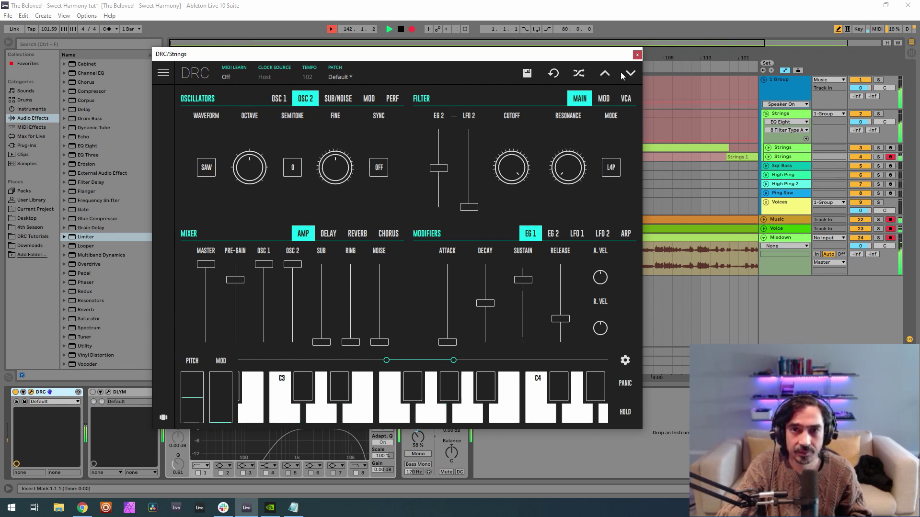
Compare the finished strings patch's oscillator 1 and 2 settings with the starting patch, returning to the starting patch.
{"action": "left_click", "coordinate": [605, 74]}
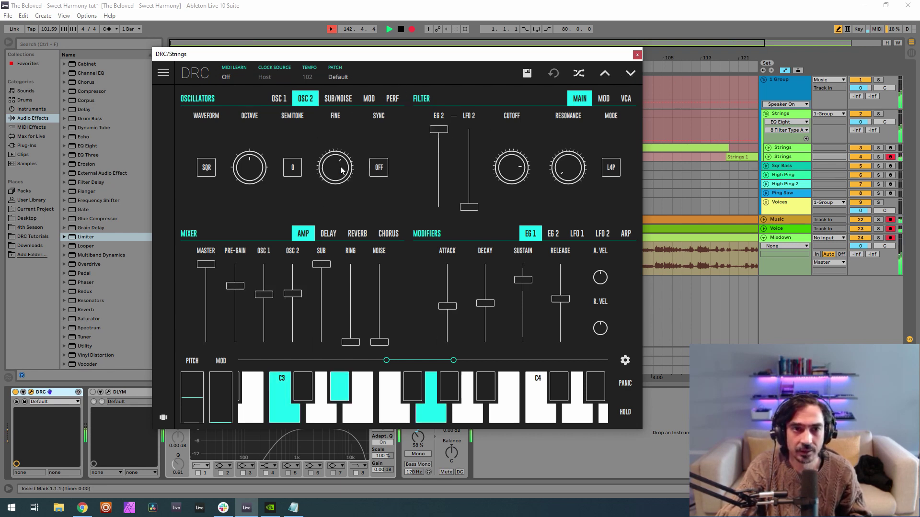
{"action": "left_click", "coordinate": [281, 100]}
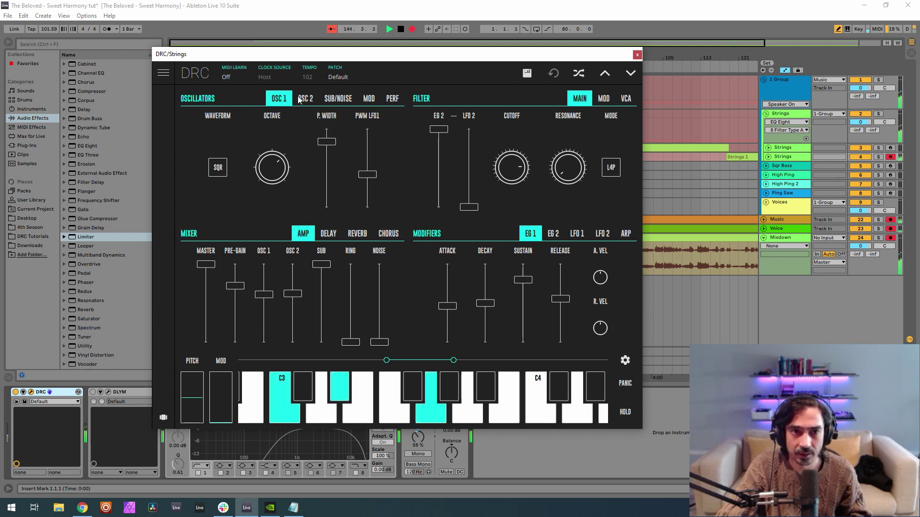
{"action": "left_click", "coordinate": [304, 99]}
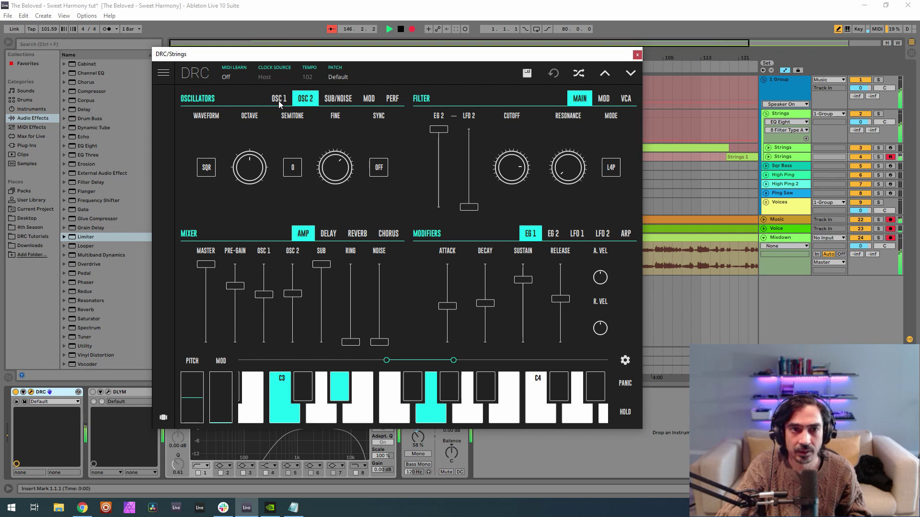
{"action": "left_click", "coordinate": [337, 169]}
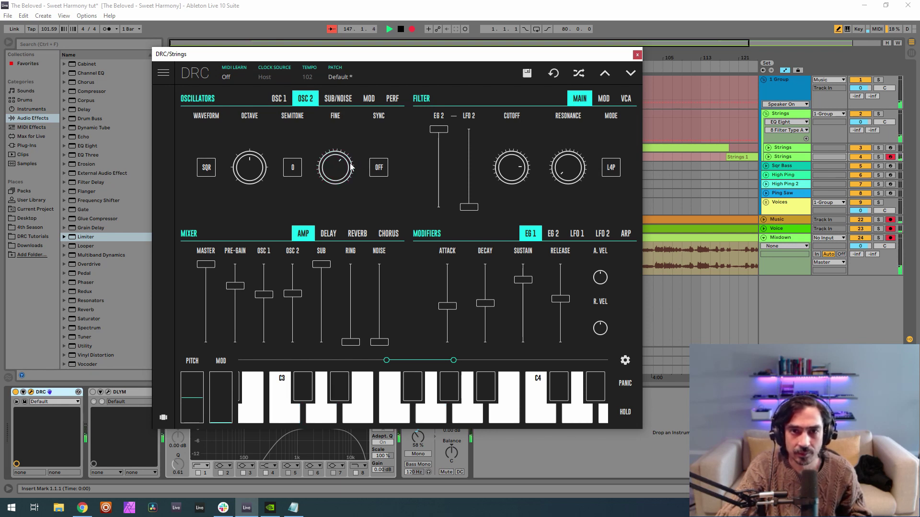
{"action": "left_click", "coordinate": [607, 73]}
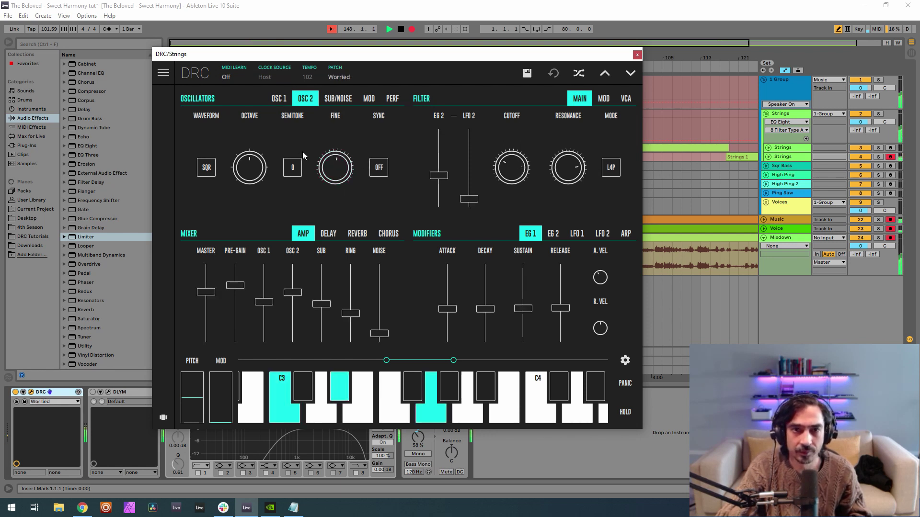
{"action": "left_click", "coordinate": [626, 78]}
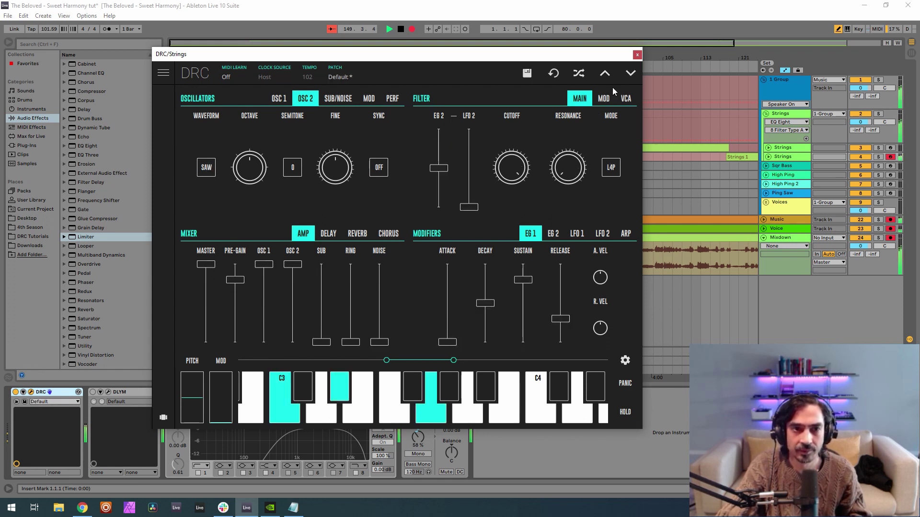
{"action": "left_click", "coordinate": [605, 77]}
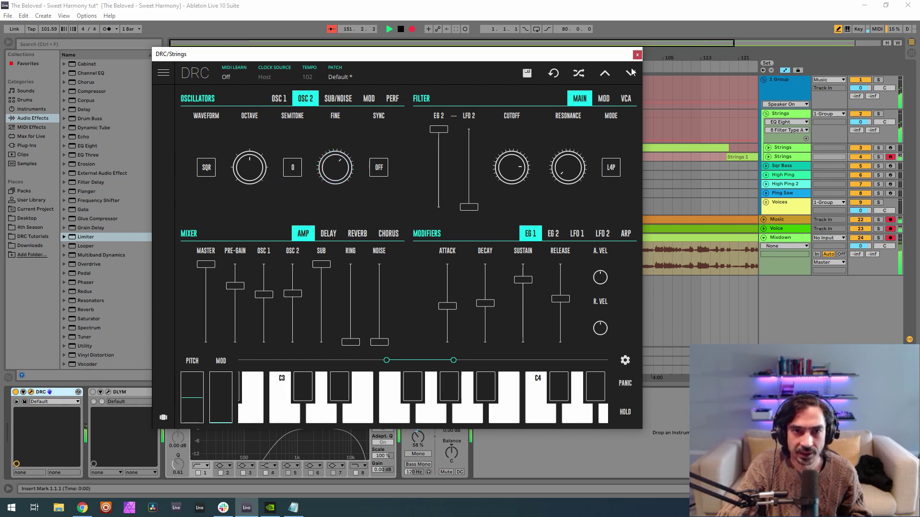
{"action": "left_click", "coordinate": [603, 76]}
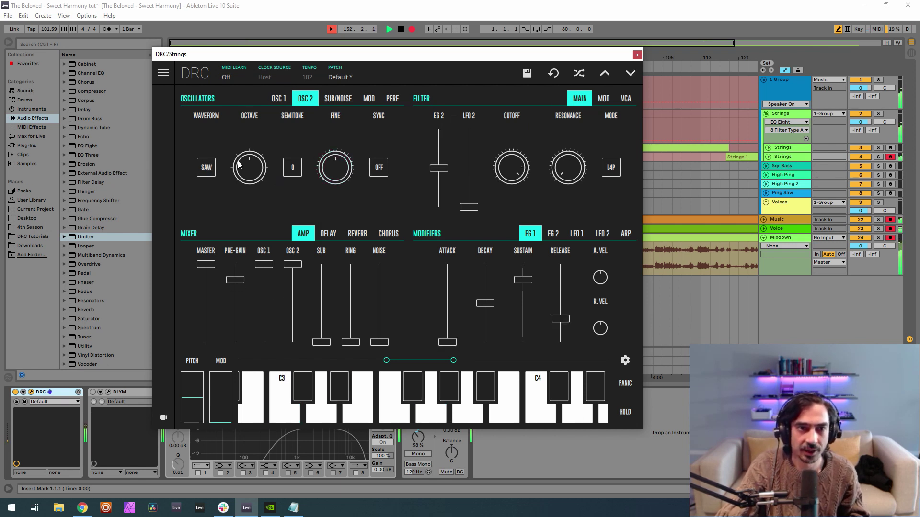
Set oscillator 2's waveform to square and raise its fine tuning slightly above centre.
{"action": "left_click", "coordinate": [206, 168]}
{"action": "left_click", "coordinate": [206, 142]}
{"action": "left_click_drag", "start_coordinate": [330, 177], "coordinate": [404, 143]}
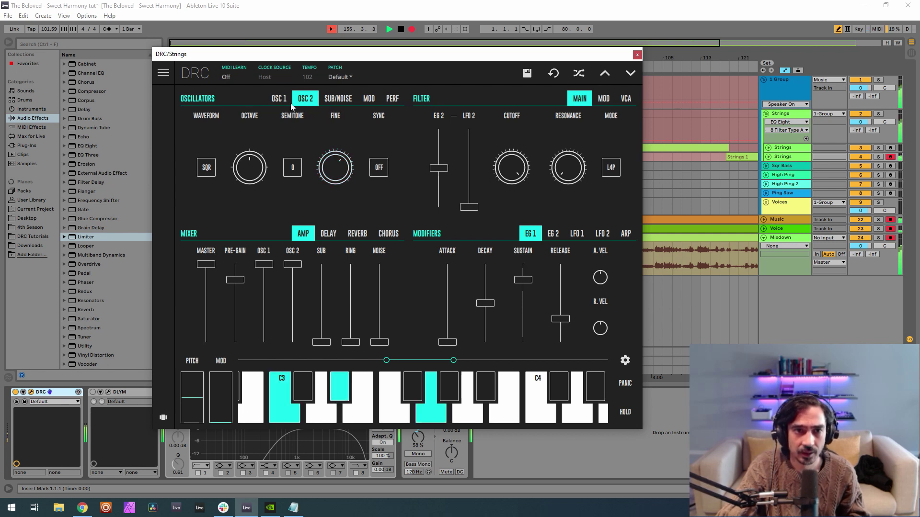
Set oscillator 1 to a square wave with a raised octave, pulse width near maximum and LFO 1 pulse width modulation at 0.420.
{"action": "left_click", "coordinate": [274, 101]}
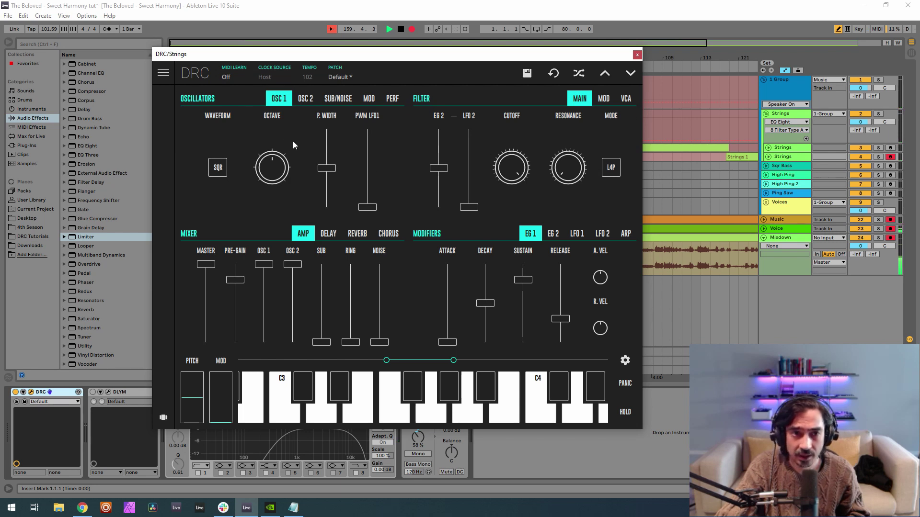
{"action": "mouse_move", "coordinate": [268, 160]}
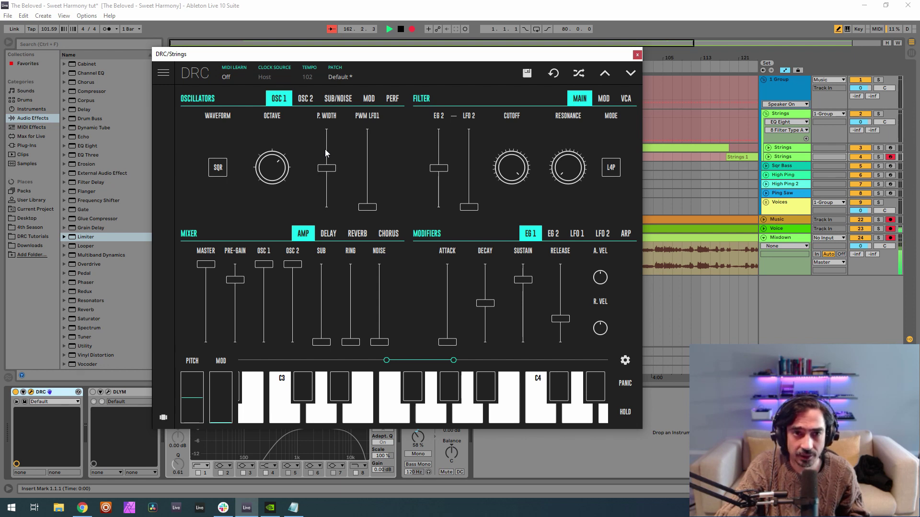
{"action": "left_click_drag", "start_coordinate": [326, 150], "coordinate": [344, 142]}
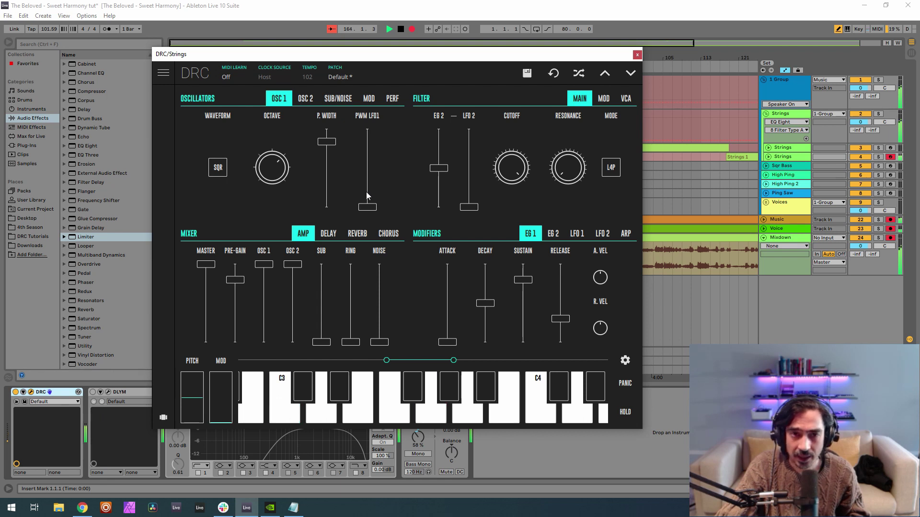
{"action": "left_click_drag", "start_coordinate": [368, 182], "coordinate": [380, 176]}
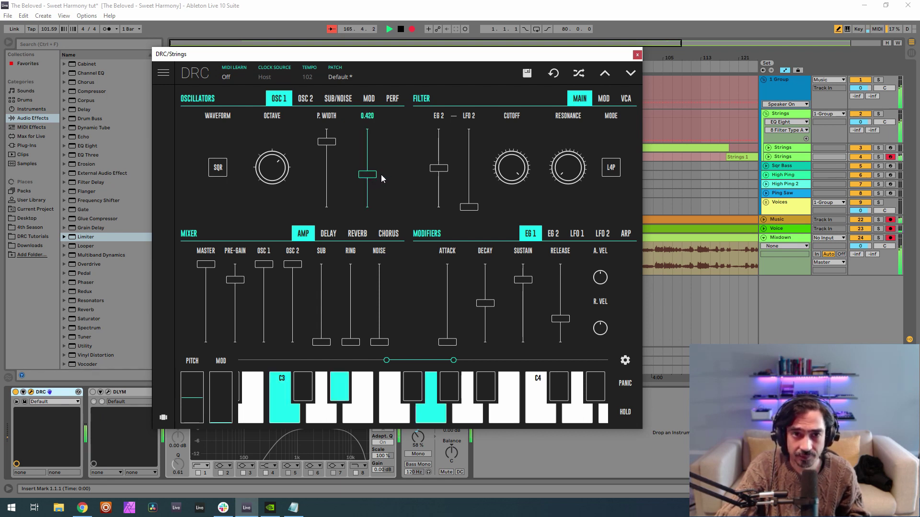
Lower LFO 1's rate slightly, keeping its sine waveform.
{"action": "left_click", "coordinate": [578, 240]}
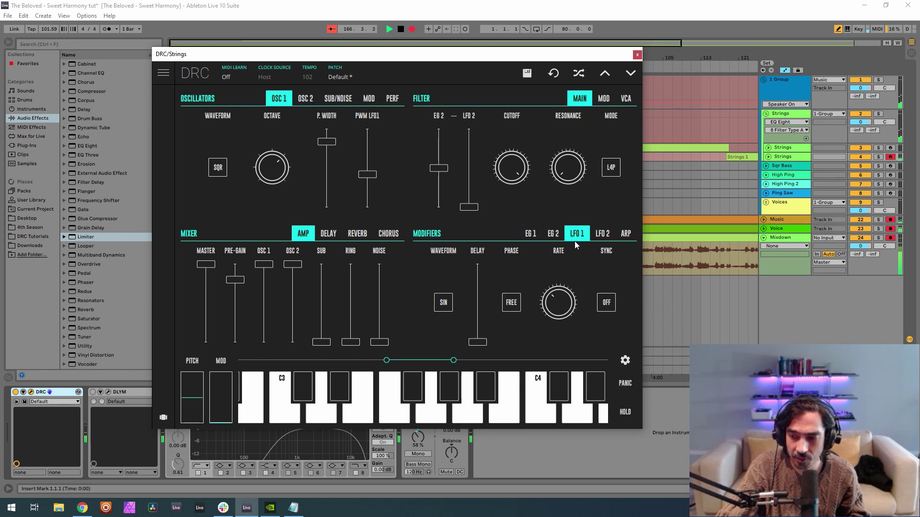
{"action": "left_click_drag", "start_coordinate": [553, 289], "coordinate": [544, 316]}
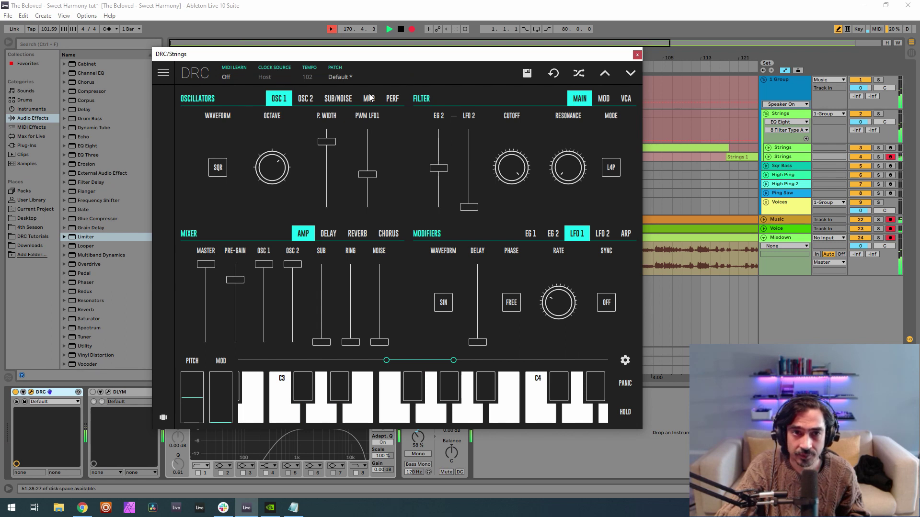
Raise the sub oscillator's octave with a saw waveform.
{"action": "left_click", "coordinate": [309, 99]}
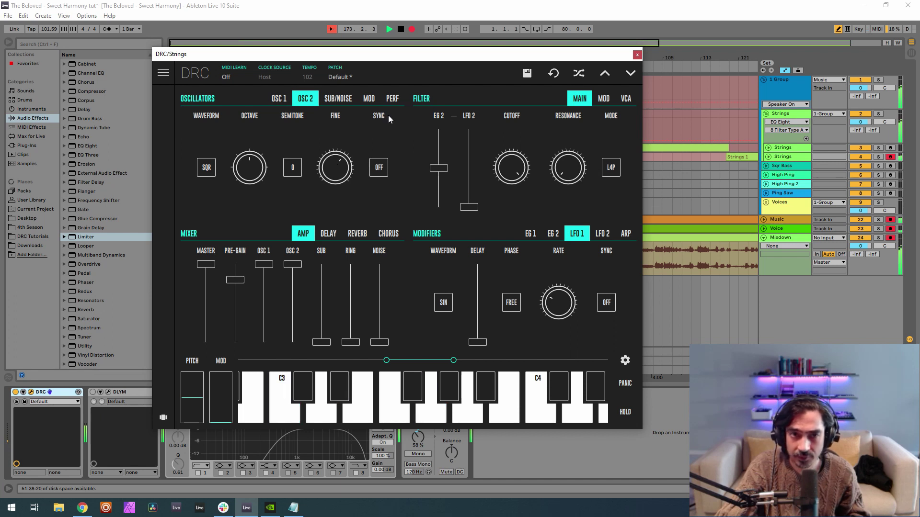
{"action": "left_click", "coordinate": [343, 100]}
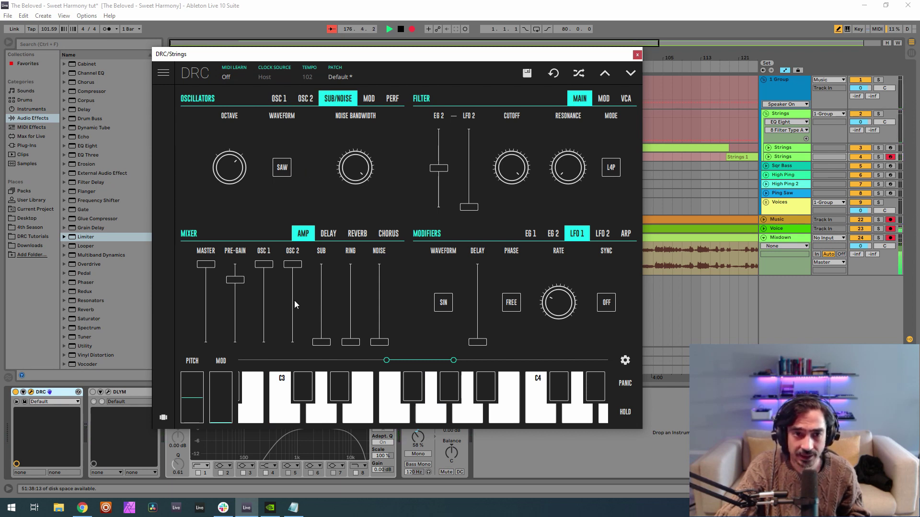
Lower the oscillator 1 and 2 levels to slightly above halfway, bring the sub level to maximum and slightly reduce the pre-gain.
{"action": "left_click_drag", "start_coordinate": [294, 300], "coordinate": [262, 296]}
{"action": "left_click", "coordinate": [261, 295]}
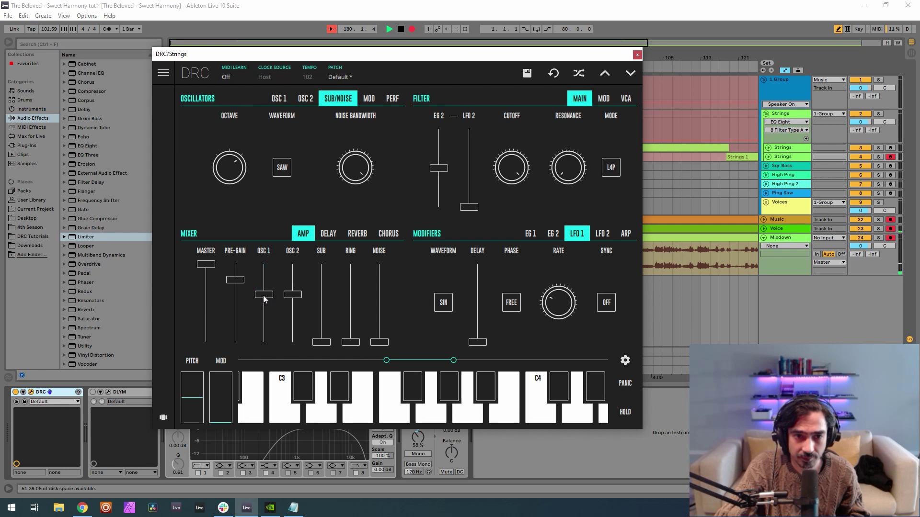
{"action": "left_click_drag", "start_coordinate": [322, 292], "coordinate": [322, 264]}
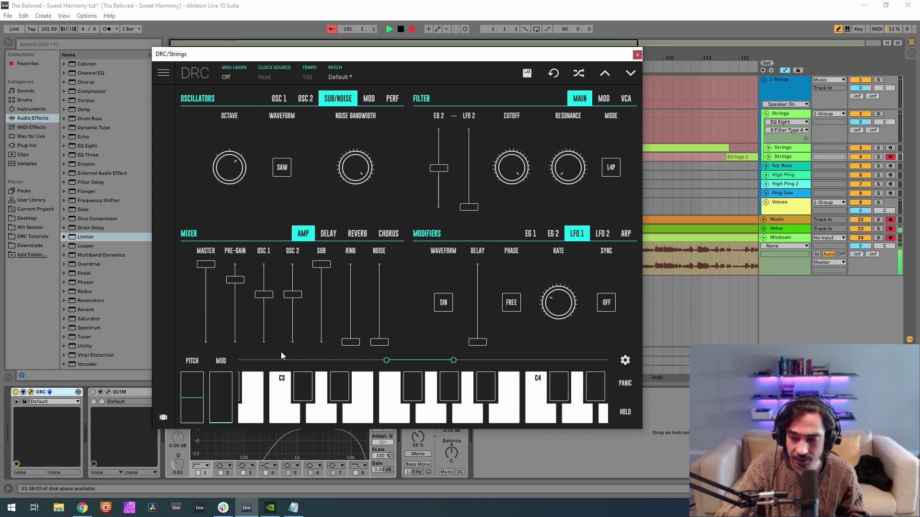
{"action": "left_click_drag", "start_coordinate": [235, 288], "coordinate": [236, 294]}
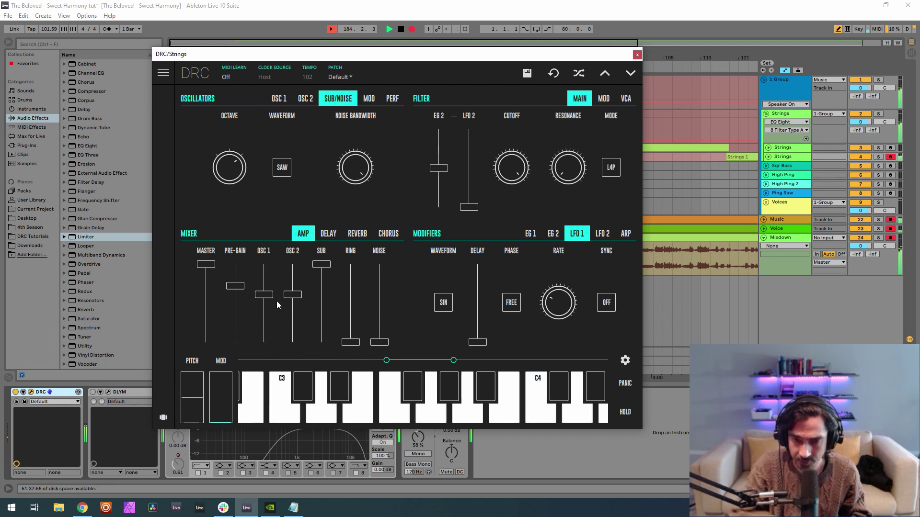
Raise EG 1's attack and release to roughly the middle of their ranges, and show EG 2's settings.
{"action": "left_click", "coordinate": [529, 234]}
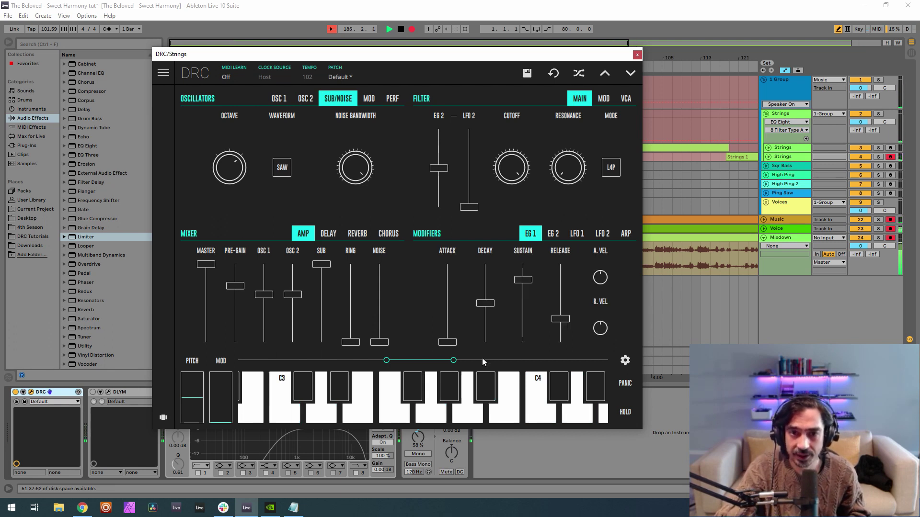
{"action": "left_click_drag", "start_coordinate": [443, 302], "coordinate": [449, 309]}
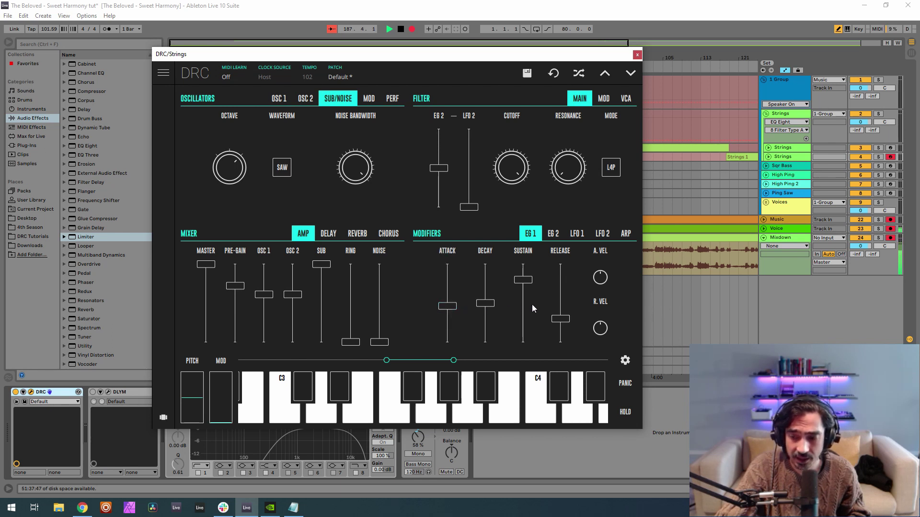
{"action": "left_click_drag", "start_coordinate": [560, 318], "coordinate": [562, 300]}
{"action": "left_click", "coordinate": [555, 237]}
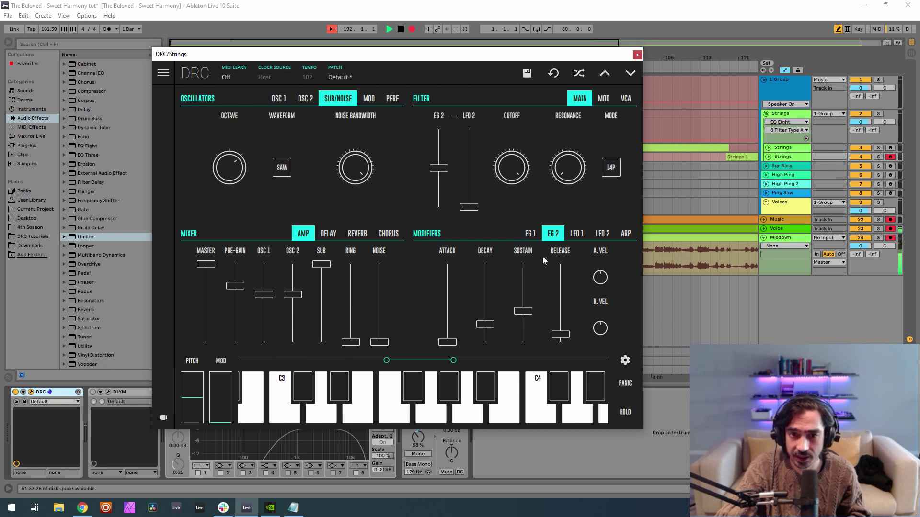
Add reverb with the amount at about 40 percent, modulation at about 0.414 and decay slightly above halfway.
{"action": "left_click", "coordinate": [363, 236]}
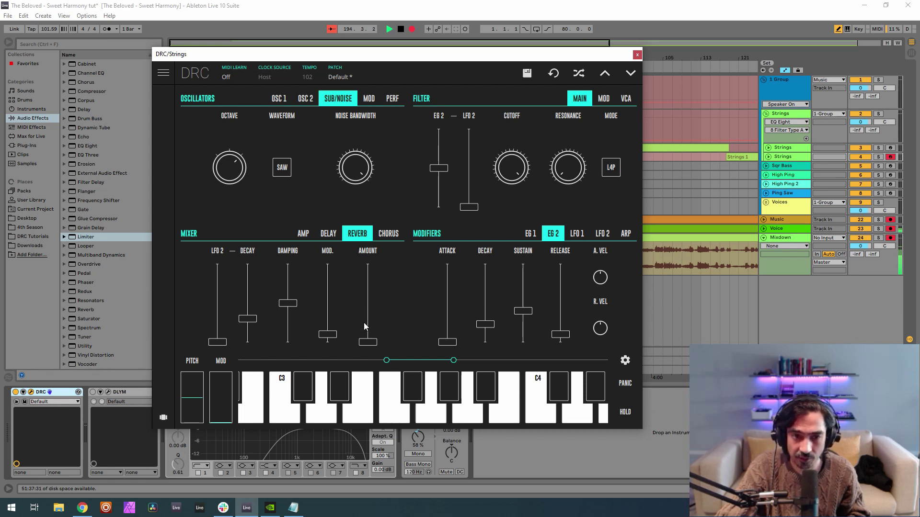
{"action": "left_click_drag", "start_coordinate": [364, 326], "coordinate": [384, 311]}
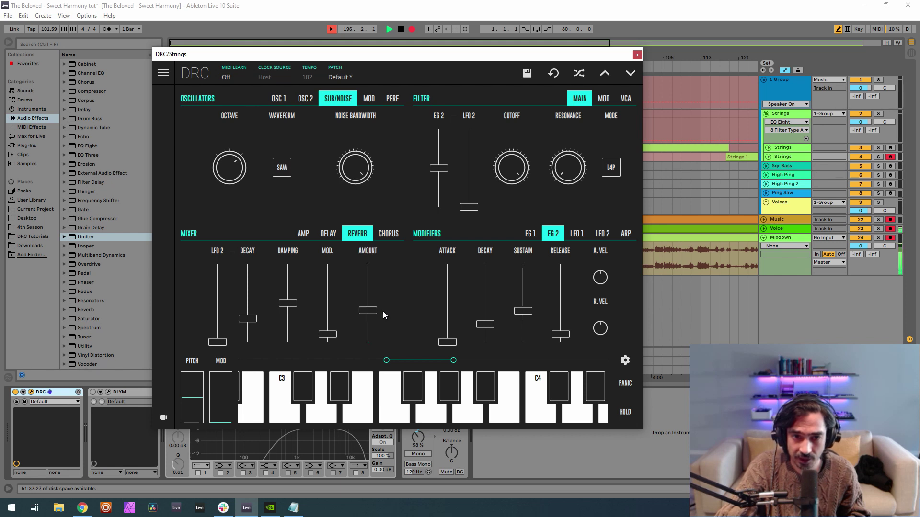
{"action": "left_click", "coordinate": [324, 311]}
{"action": "left_click_drag", "start_coordinate": [324, 315], "coordinate": [326, 313]}
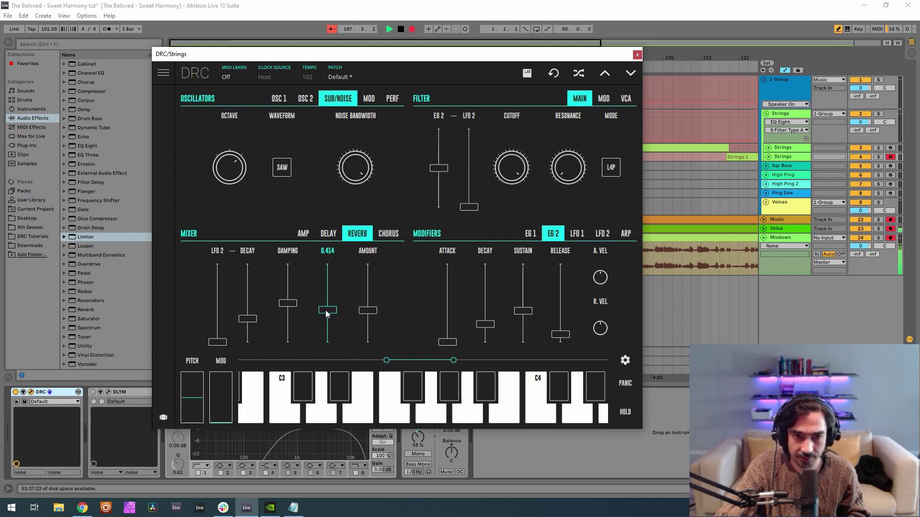
{"action": "left_click", "coordinate": [249, 301]}
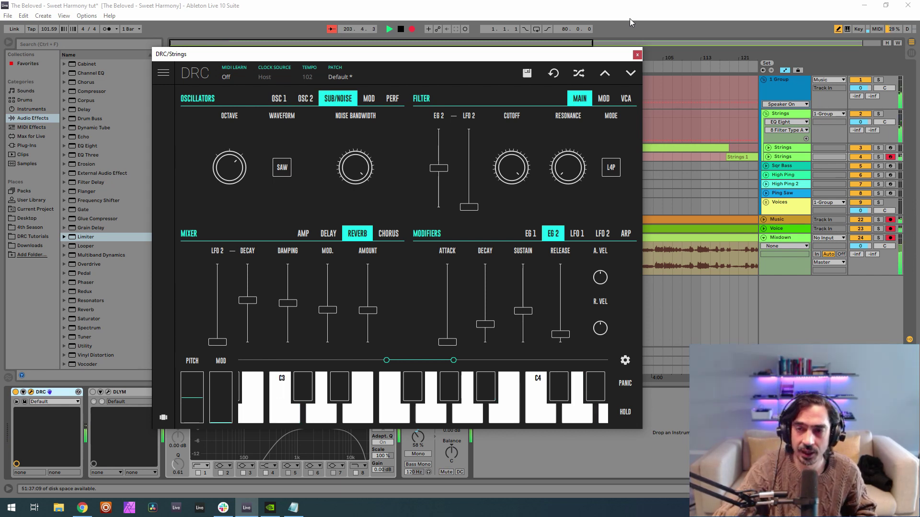
Arm the first Strings track alongside the second to audition both layers, and return to the second track's effect devices.
{"action": "left_click", "coordinate": [891, 148]}
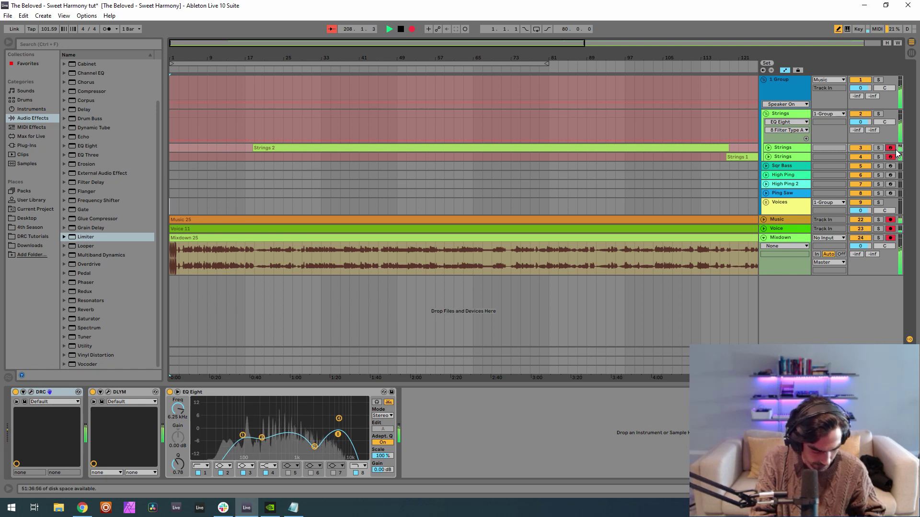
{"action": "left_click", "coordinate": [785, 156]}
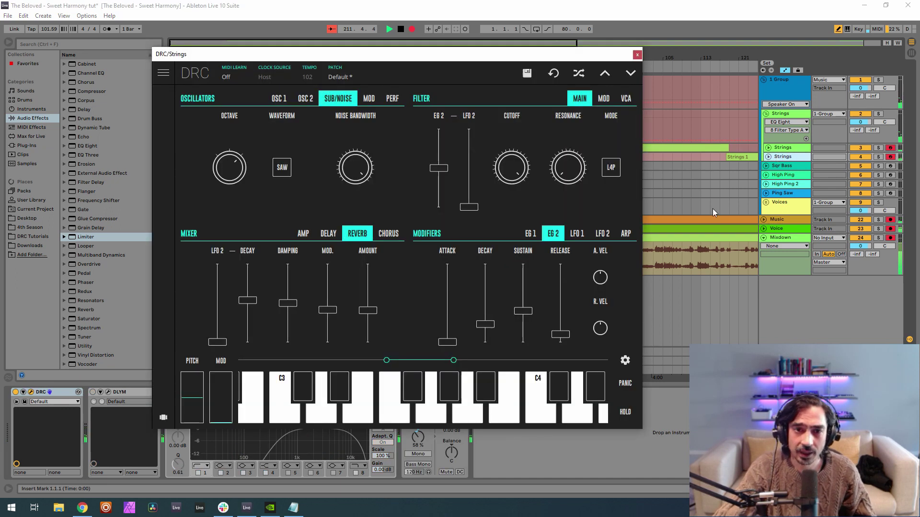
{"action": "left_click", "coordinate": [638, 54]}
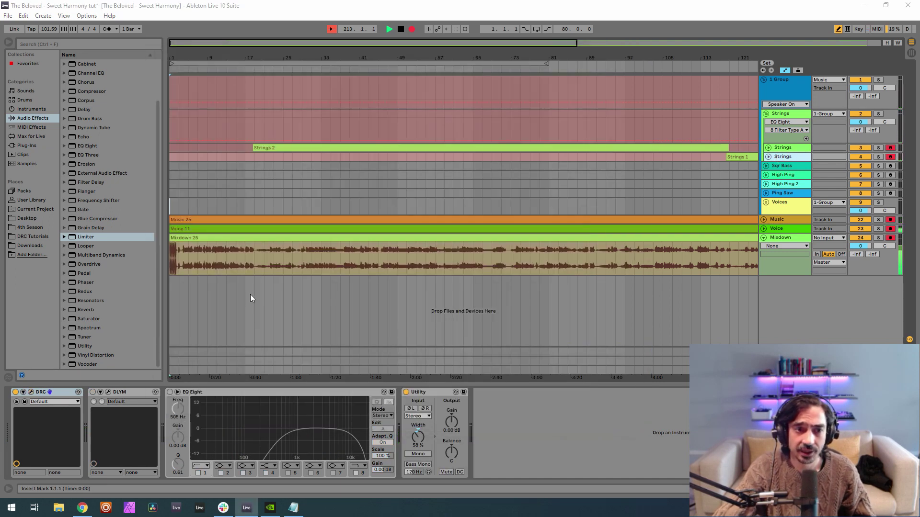
Enable DLYM and EQ Eight on the second Strings track and inspect the EQ's low-cut and high-cut bands.
{"action": "left_click", "coordinate": [91, 394]}
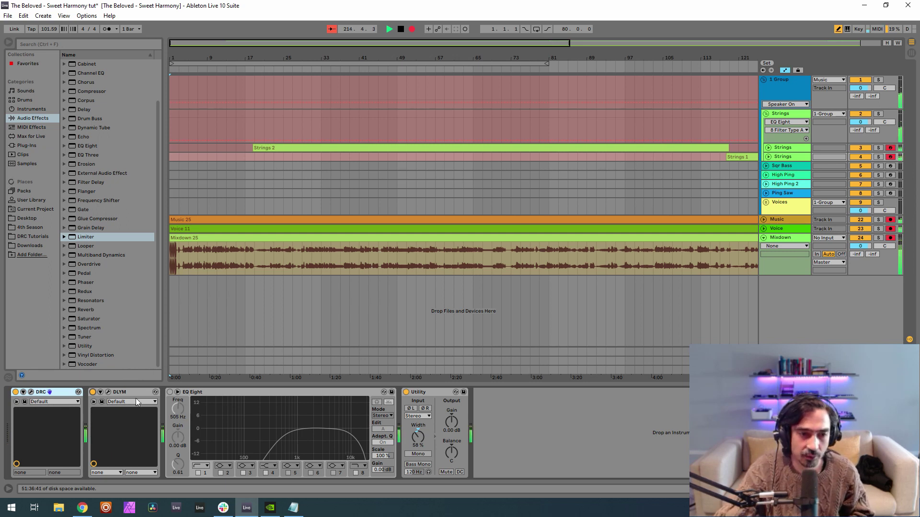
{"action": "left_click", "coordinate": [169, 392]}
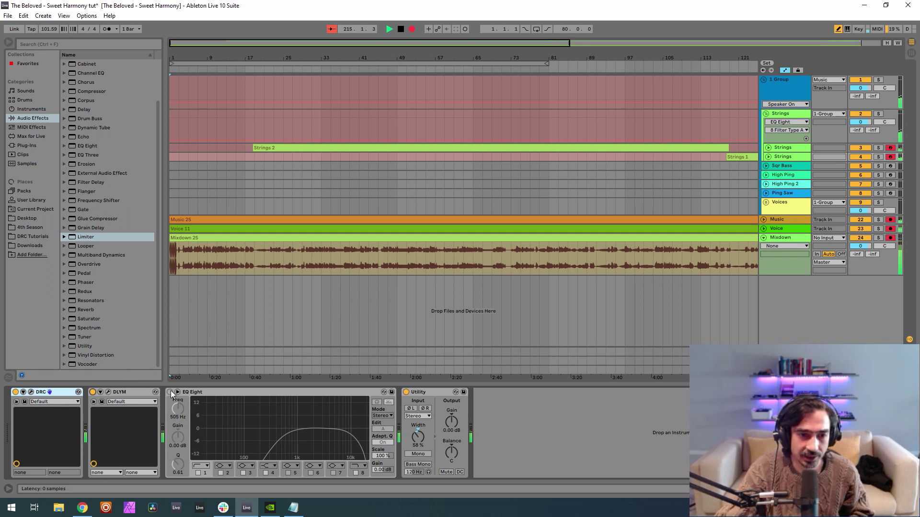
{"action": "left_click", "coordinate": [310, 428]}
{"action": "left_click", "coordinate": [282, 438]}
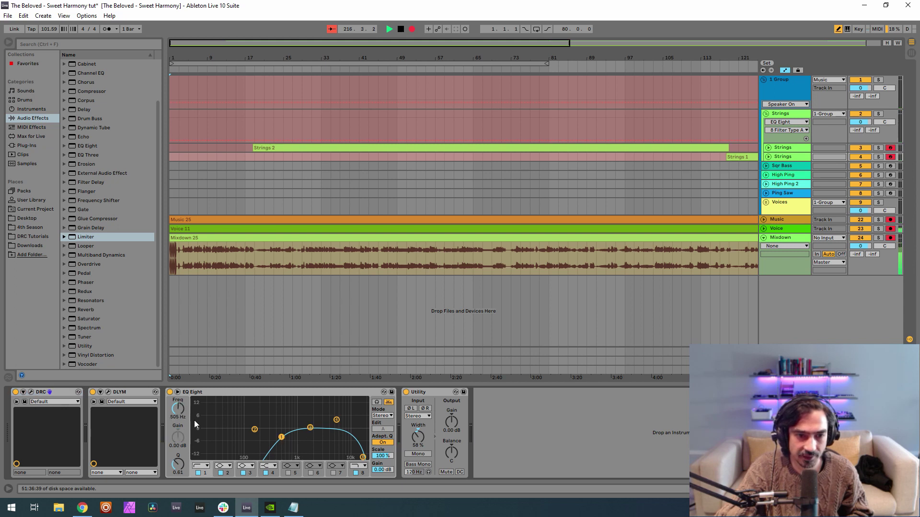
{"action": "left_click", "coordinate": [362, 459]}
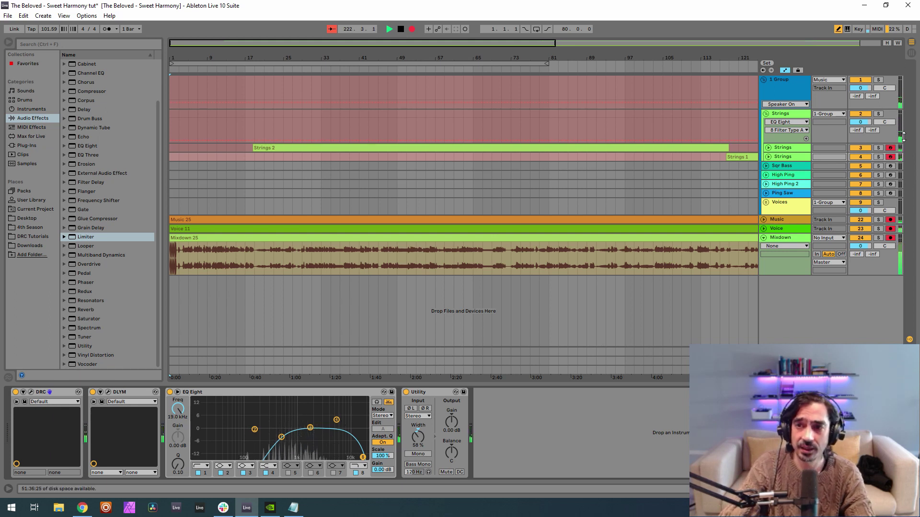
Disarm the Strings tracks and arm the Sqr Bass track, with more of the arrangement in view.
{"action": "left_click", "coordinate": [890, 157]}
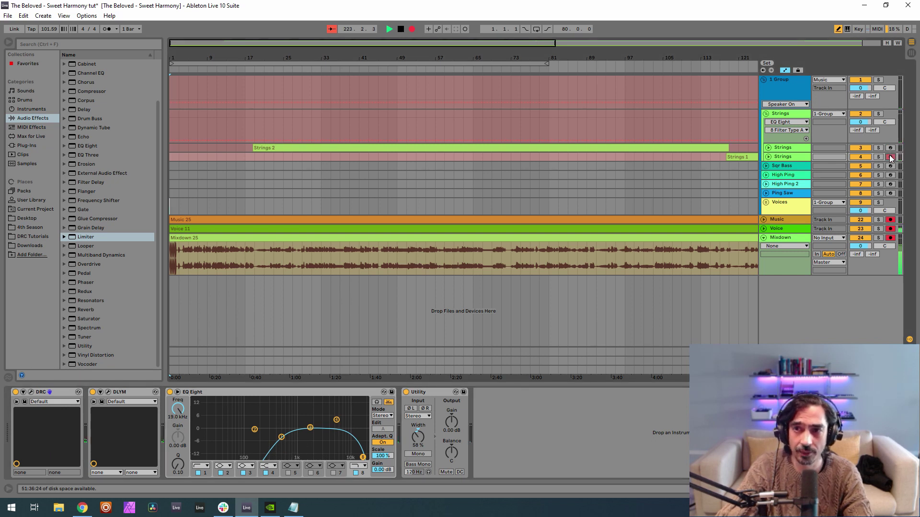
{"action": "left_click", "coordinate": [891, 167]}
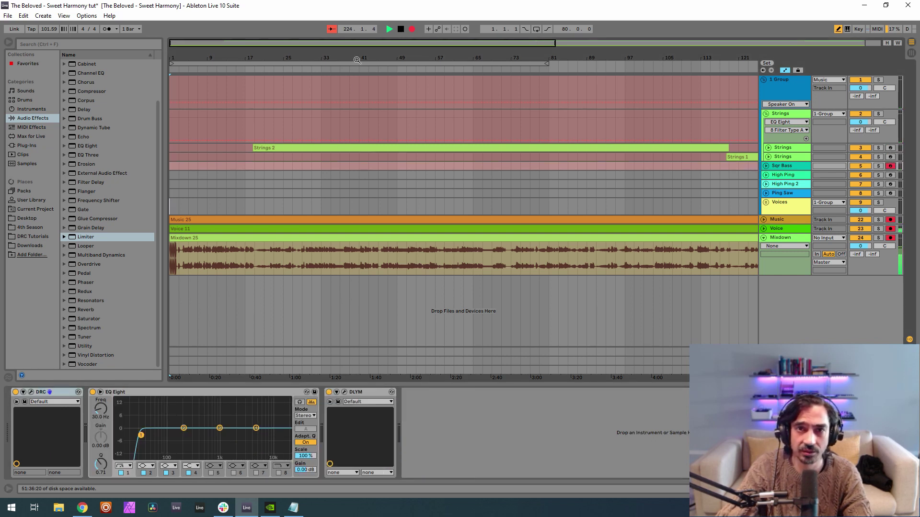
{"action": "left_click_drag", "start_coordinate": [357, 60], "coordinate": [272, 60]}
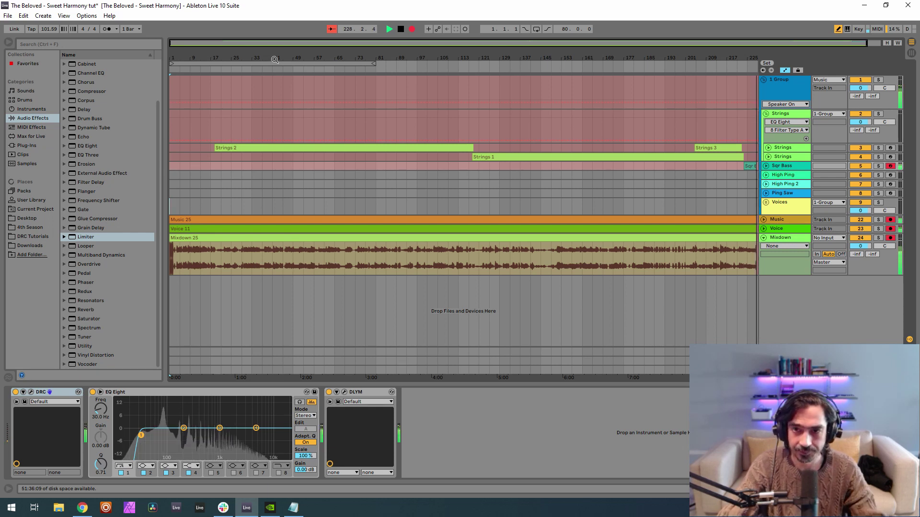
Bypass DLYM on the Sqr Bass track and load the Default patch in its DRC synth.
{"action": "left_click", "coordinate": [328, 391]}
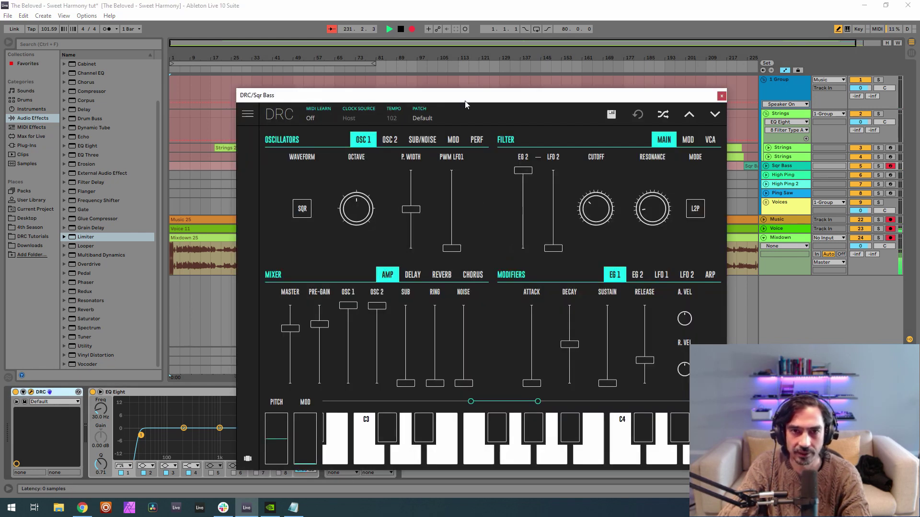
{"action": "left_click_drag", "start_coordinate": [465, 103], "coordinate": [371, 68]}
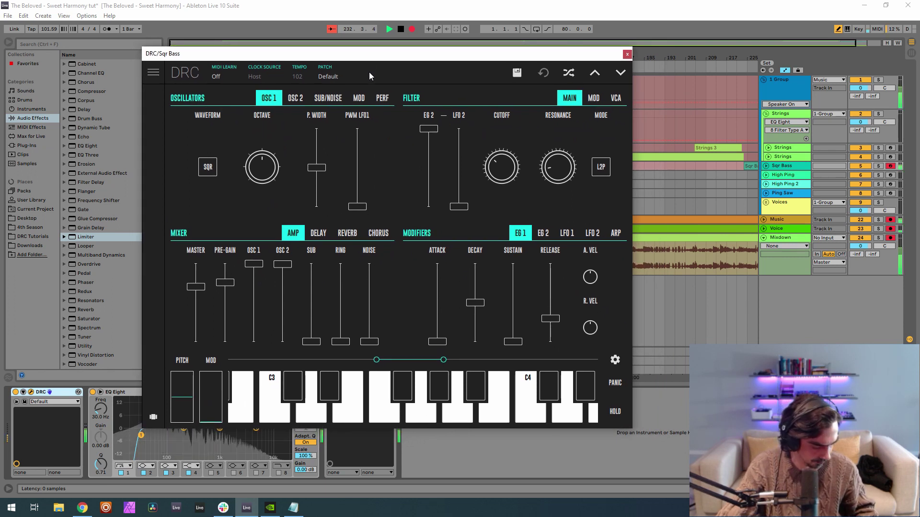
{"action": "left_click", "coordinate": [371, 76]}
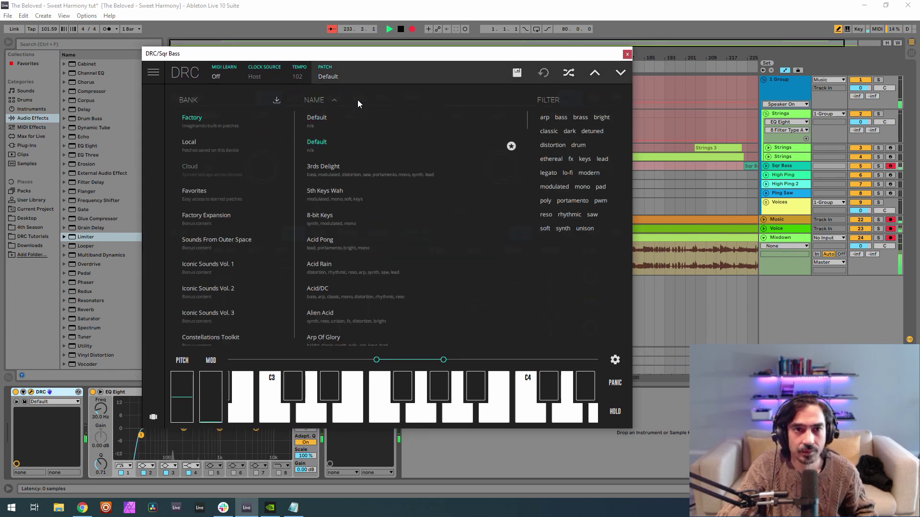
{"action": "left_click", "coordinate": [364, 76]}
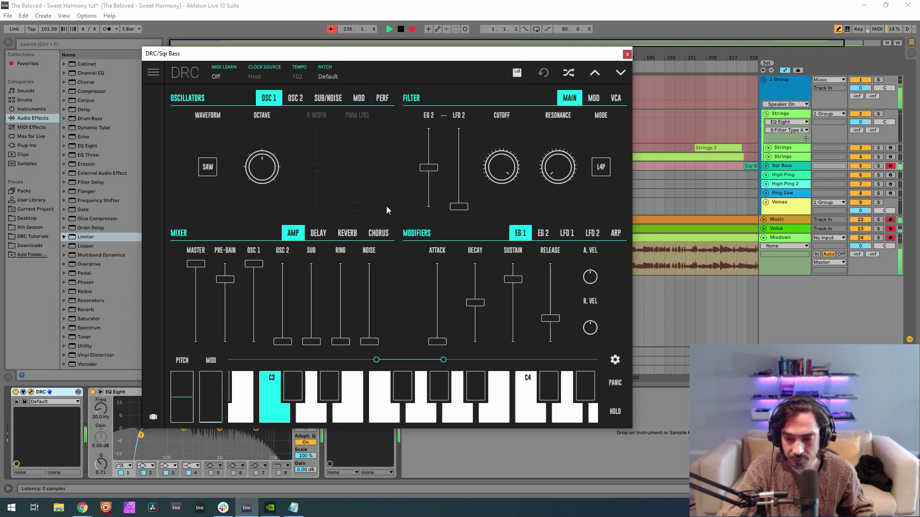
Set the Sqr Bass patch's oscillator 1 to a square wave and show oscillator 2's settings.
{"action": "left_click", "coordinate": [207, 167]}
{"action": "left_click", "coordinate": [210, 160]}
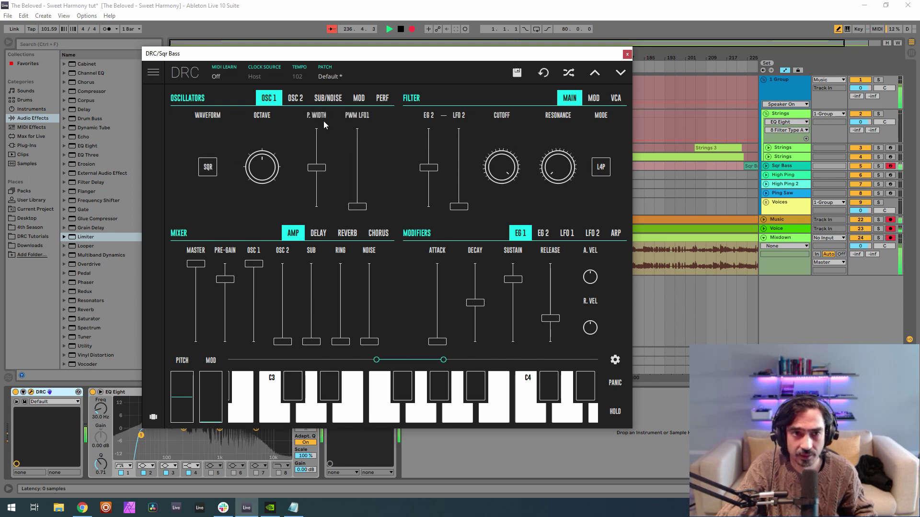
{"action": "left_click", "coordinate": [299, 100]}
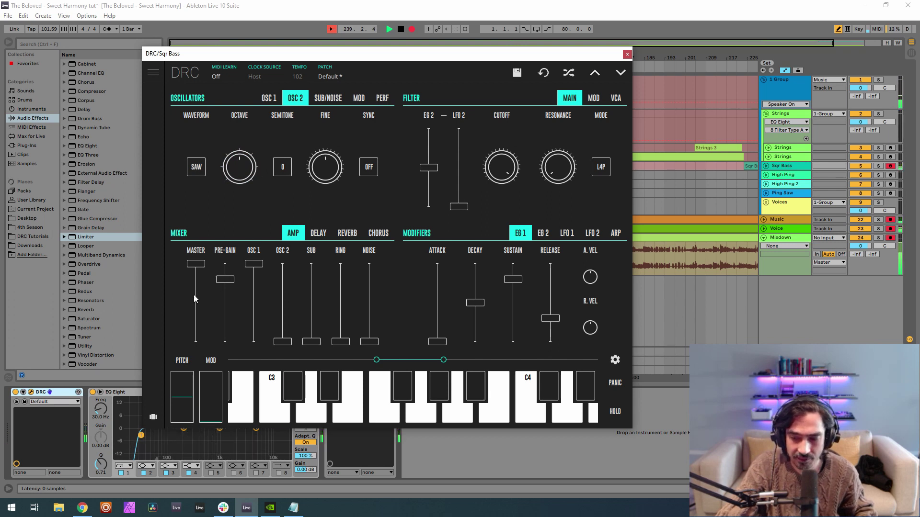
Lower the master and pre-gain to about 70 percent and raise the oscillator 2 level to maximum.
{"action": "mouse_move", "coordinate": [193, 294]}
{"action": "left_mouse_down"}
{"action": "mouse_move", "coordinate": [195, 305]}
{"action": "mouse_move", "coordinate": [211, 293]}
{"action": "left_mouse_up"}
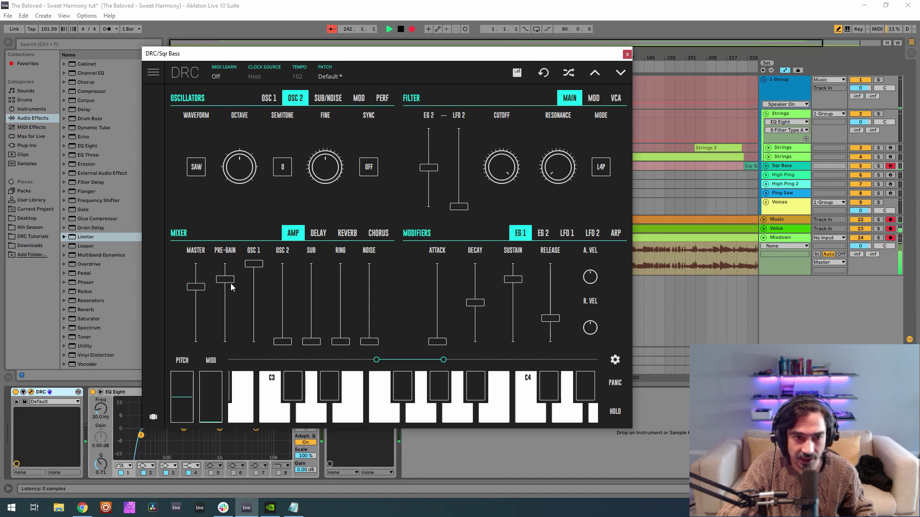
{"action": "left_click_drag", "start_coordinate": [231, 283], "coordinate": [227, 290]}
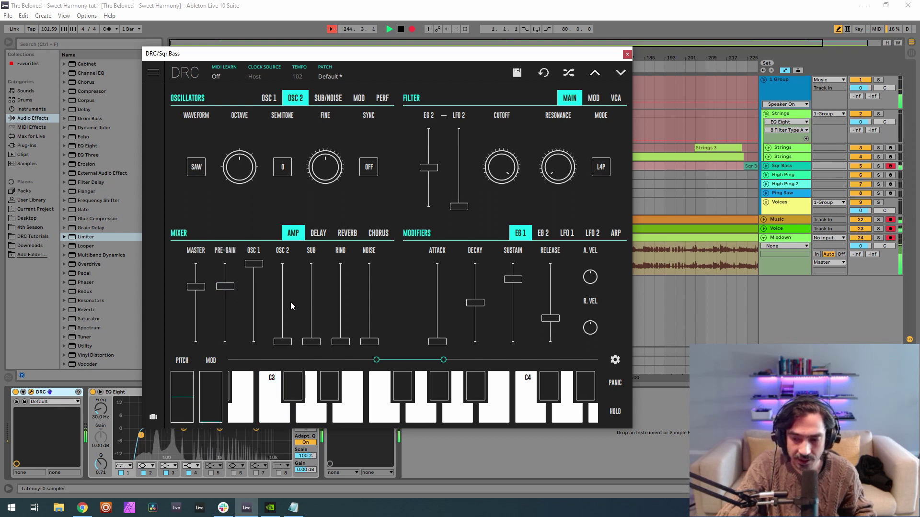
{"action": "left_click_drag", "start_coordinate": [282, 342], "coordinate": [284, 144]}
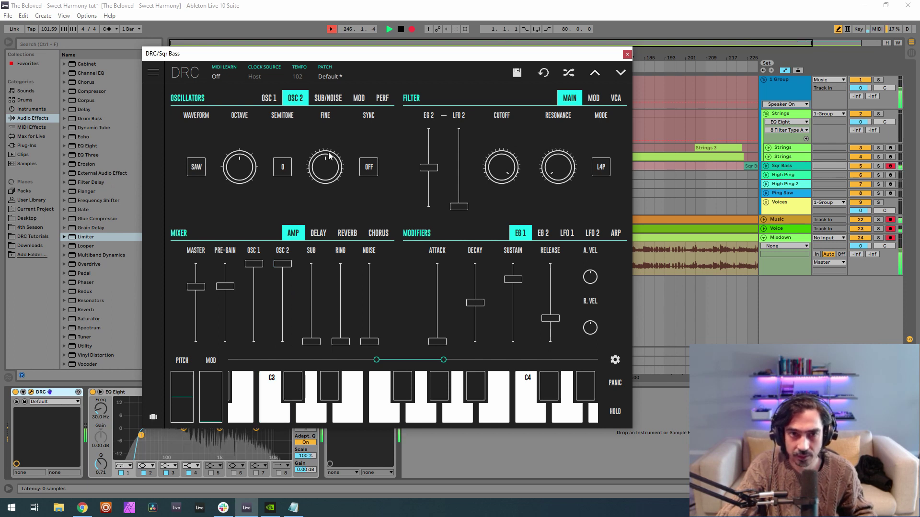
Toggle oscillator 2's sync on and off to compare the sound, leaving it off.
{"action": "left_click", "coordinate": [366, 171]}
{"action": "left_click", "coordinate": [367, 170]}
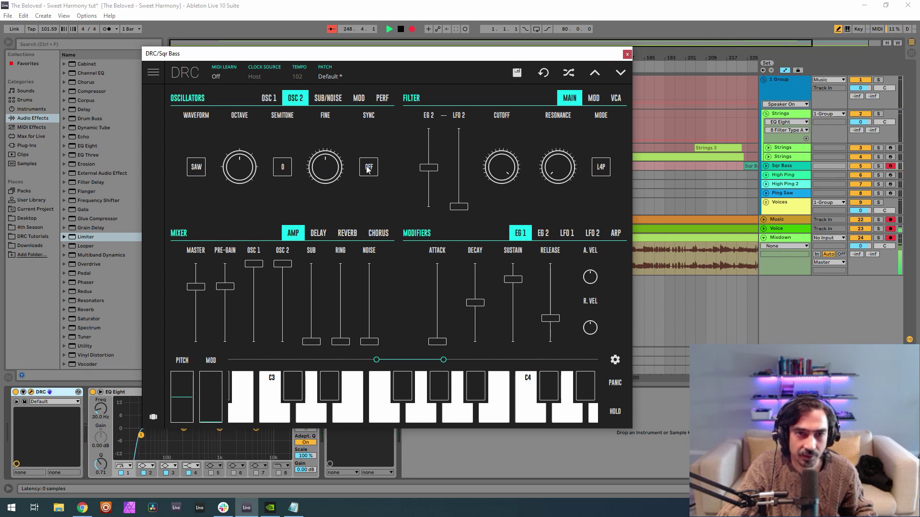
{"action": "left_click", "coordinate": [368, 170]}
{"action": "left_click", "coordinate": [365, 171]}
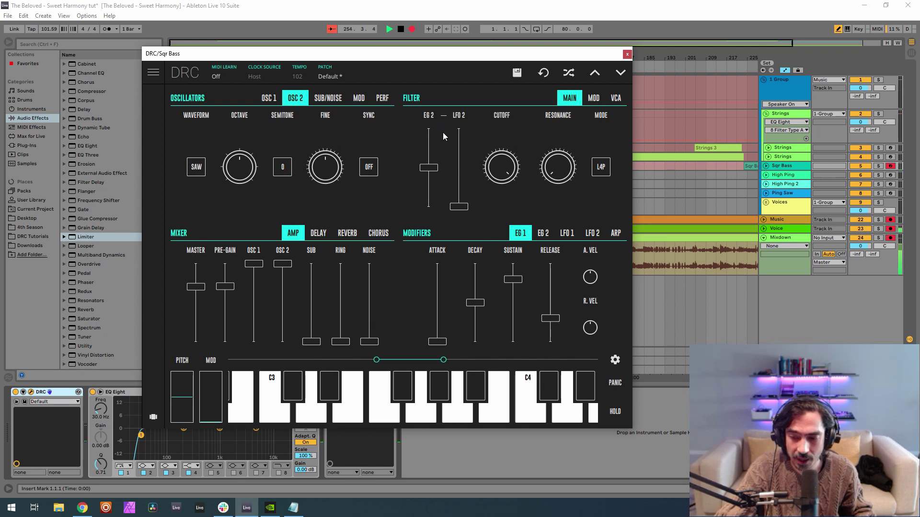
Set the bass patch's performance mode to MONO.
{"action": "left_click", "coordinate": [383, 99]}
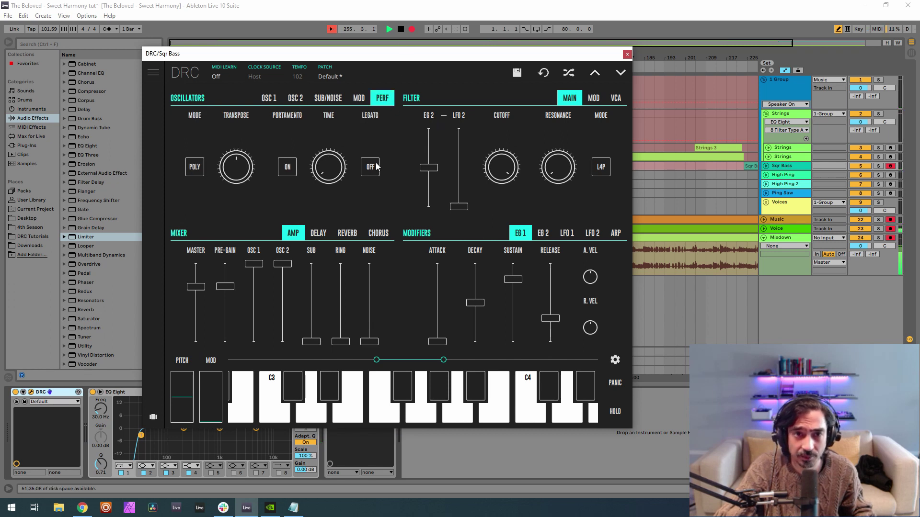
{"action": "left_click", "coordinate": [194, 167]}
{"action": "left_click", "coordinate": [195, 166]}
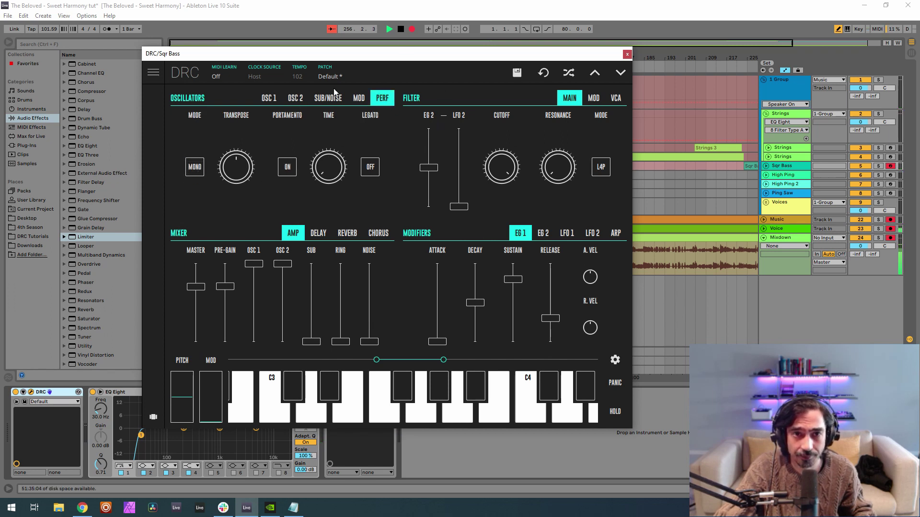
Lower the filter cutoff to about 0.326, raise the resonance slightly and set the filter's EG 2 modulation to maximum.
{"action": "left_click", "coordinate": [269, 98]}
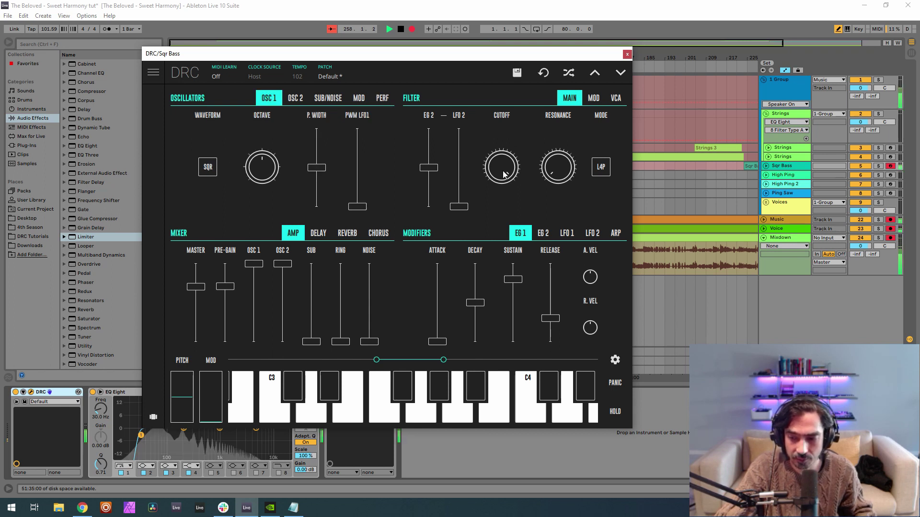
{"action": "left_click_drag", "start_coordinate": [506, 169], "coordinate": [529, 373]}
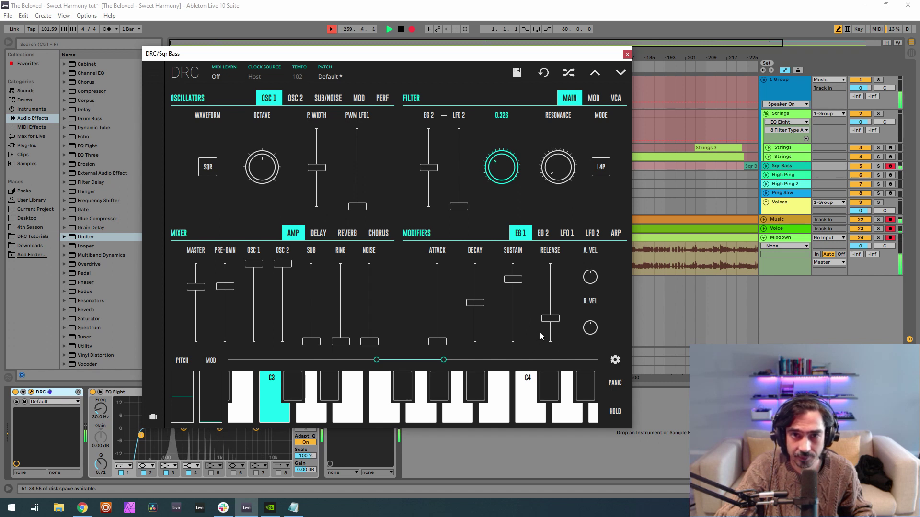
{"action": "left_click_drag", "start_coordinate": [540, 332], "coordinate": [539, 332]}
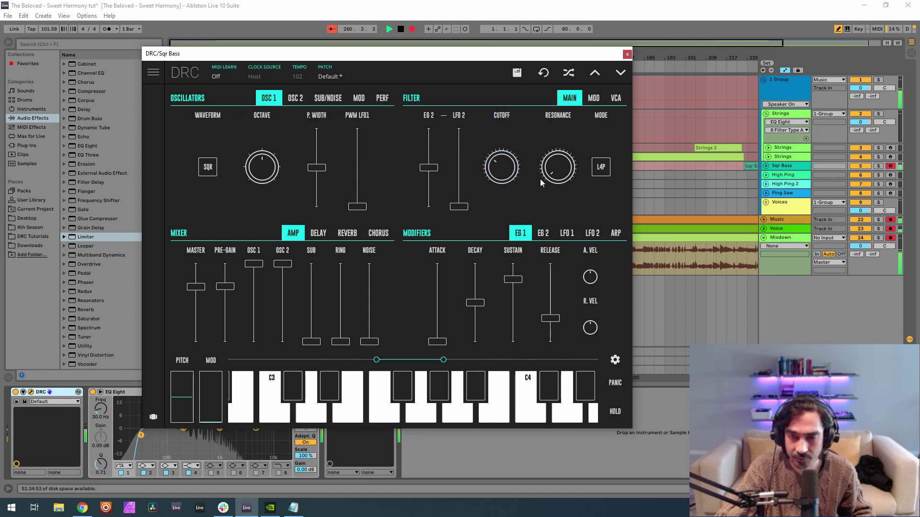
{"action": "left_click_drag", "start_coordinate": [548, 171], "coordinate": [545, 138]}
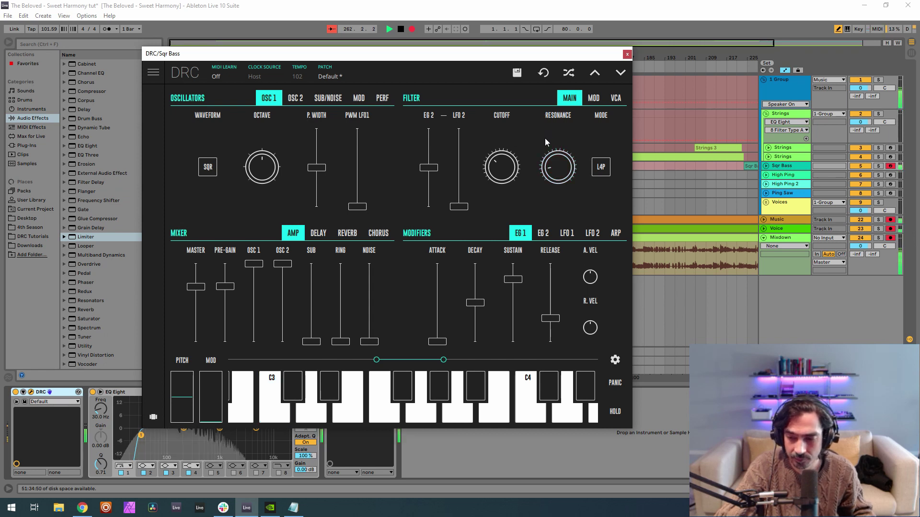
{"action": "left_click", "coordinate": [434, 155]}
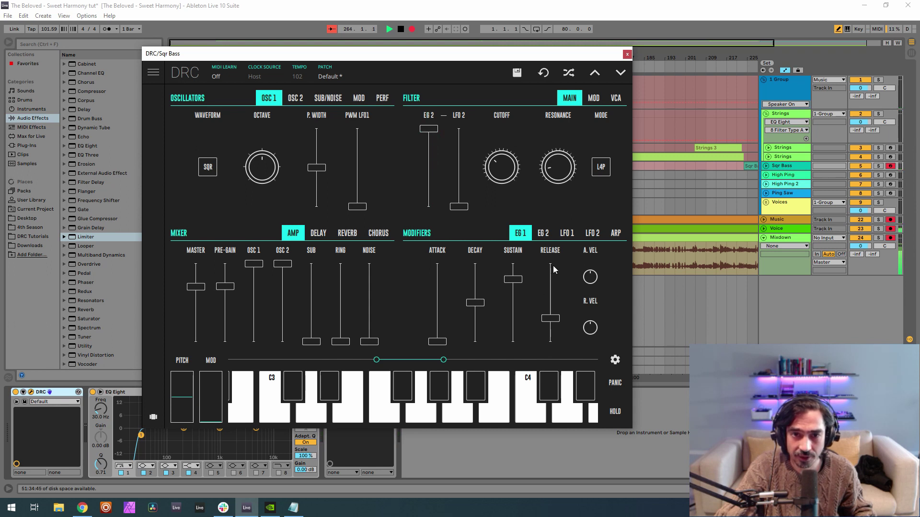
Change the bass patch's filter mode to L2P.
{"action": "left_click", "coordinate": [538, 237]}
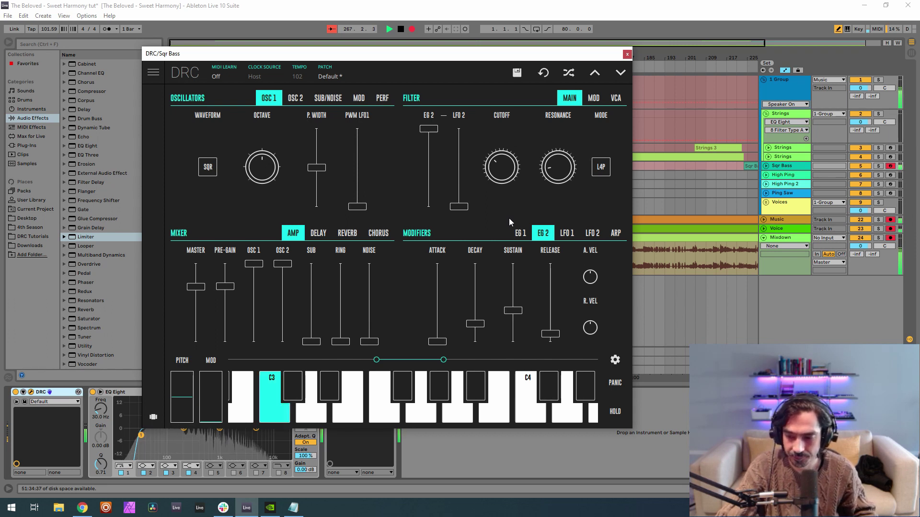
{"action": "left_click", "coordinate": [602, 166]}
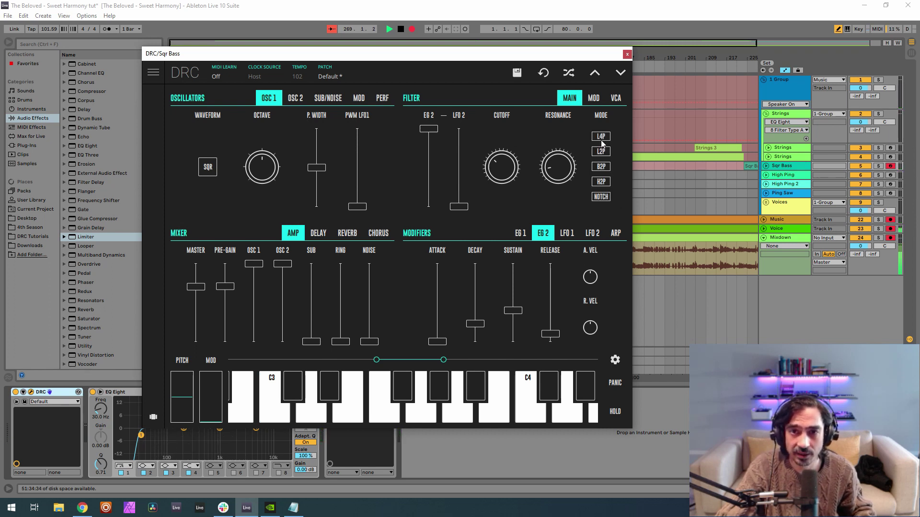
{"action": "left_click", "coordinate": [601, 152]}
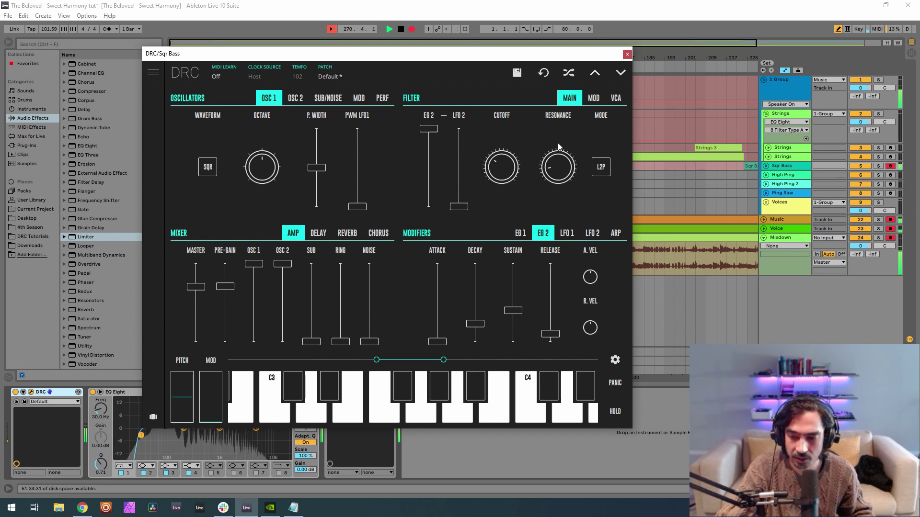
Set the velocity modulation to maximum for both the VCA and the filter of the bass patch.
{"action": "left_click", "coordinate": [615, 100]}
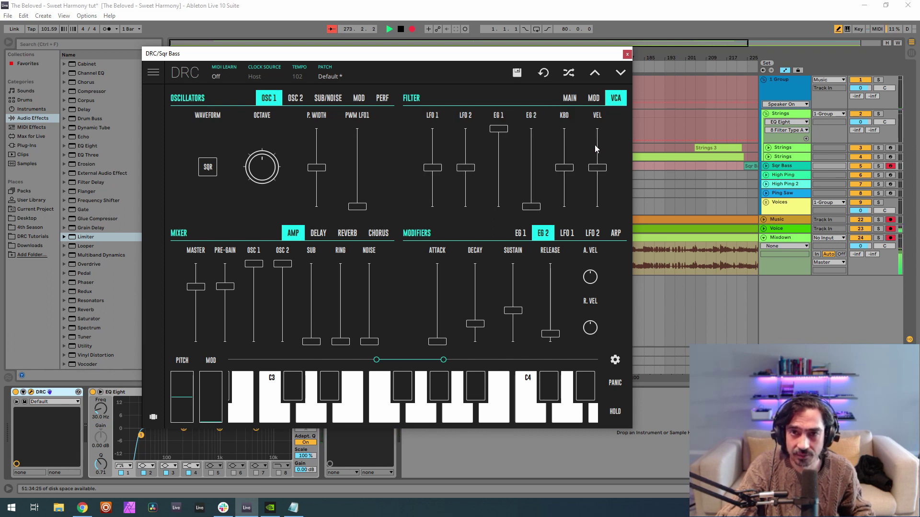
{"action": "left_click_drag", "start_coordinate": [596, 148], "coordinate": [598, 113]}
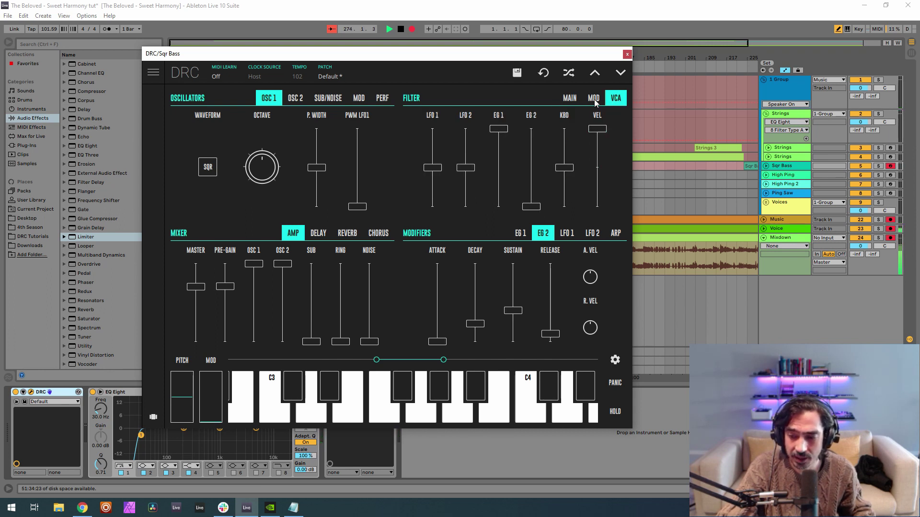
{"action": "left_click", "coordinate": [594, 100]}
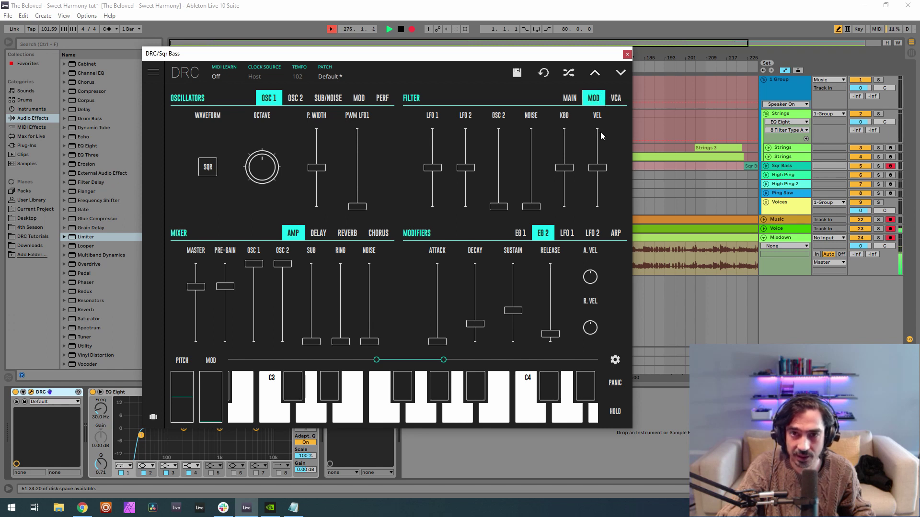
{"action": "left_click_drag", "start_coordinate": [602, 136], "coordinate": [597, 117]}
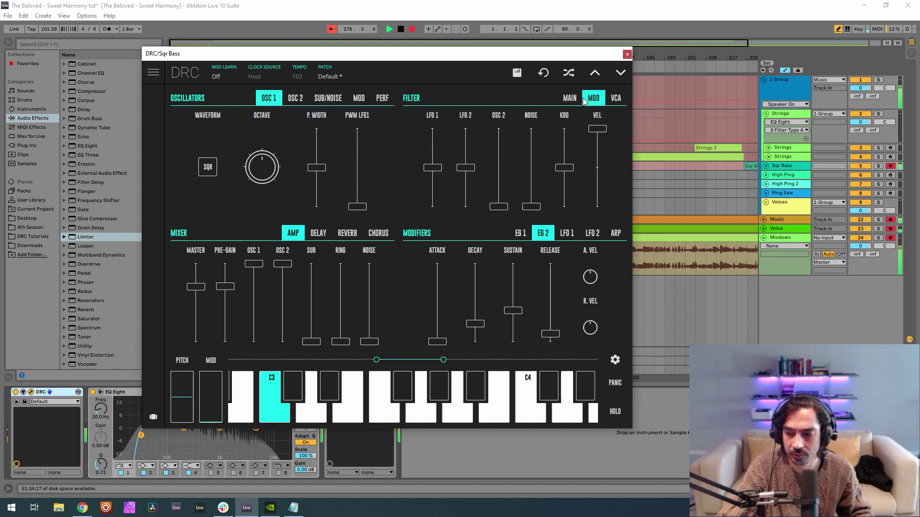
Set EG 1's sustain to zero and slightly lower EG 2's decay, sustain and release on the bass patch.
{"action": "left_click", "coordinate": [520, 233]}
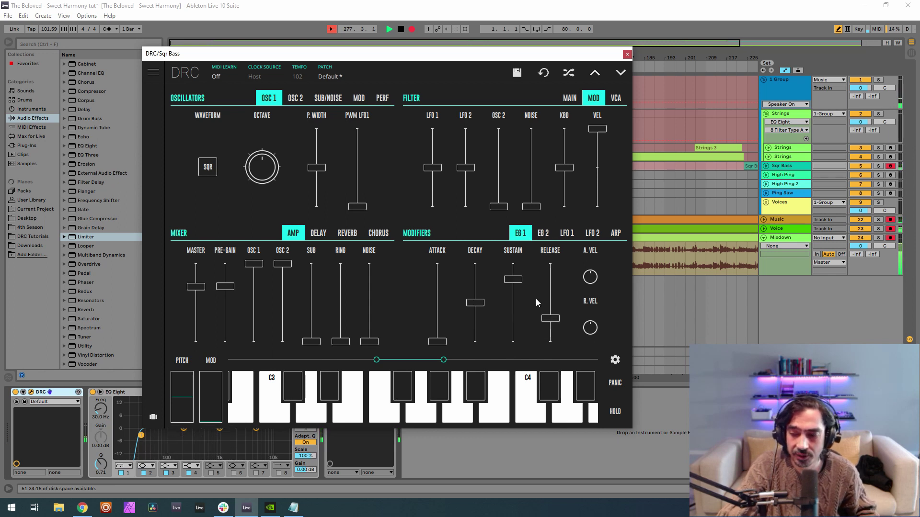
{"action": "left_click_drag", "start_coordinate": [524, 320], "coordinate": [517, 441]}
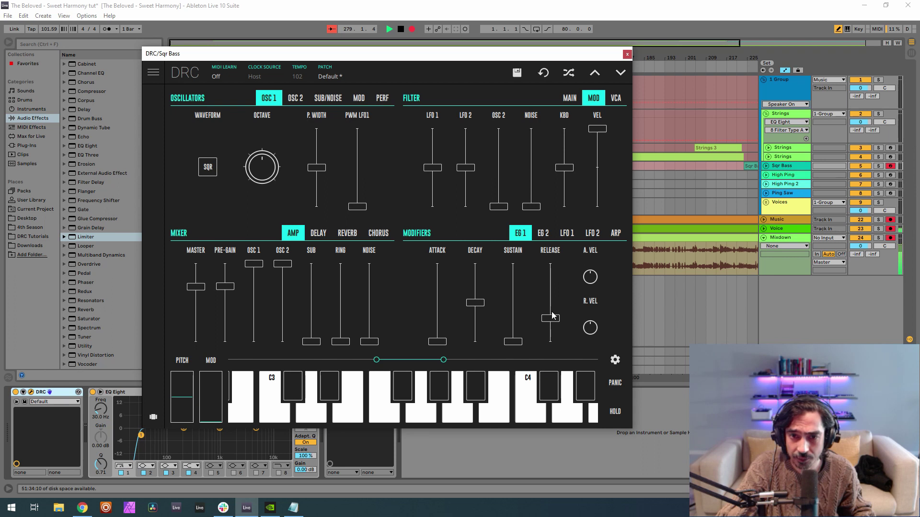
{"action": "left_click_drag", "start_coordinate": [551, 322], "coordinate": [557, 323]}
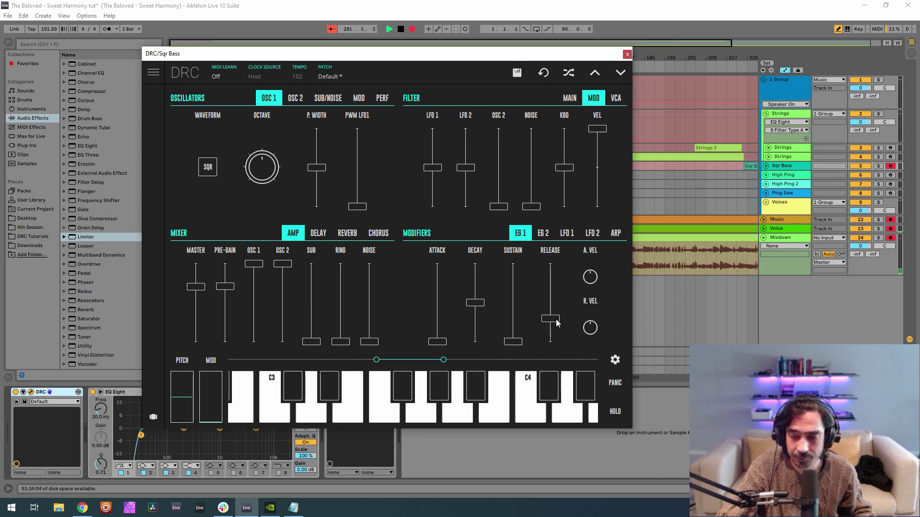
{"action": "left_click", "coordinate": [544, 233]}
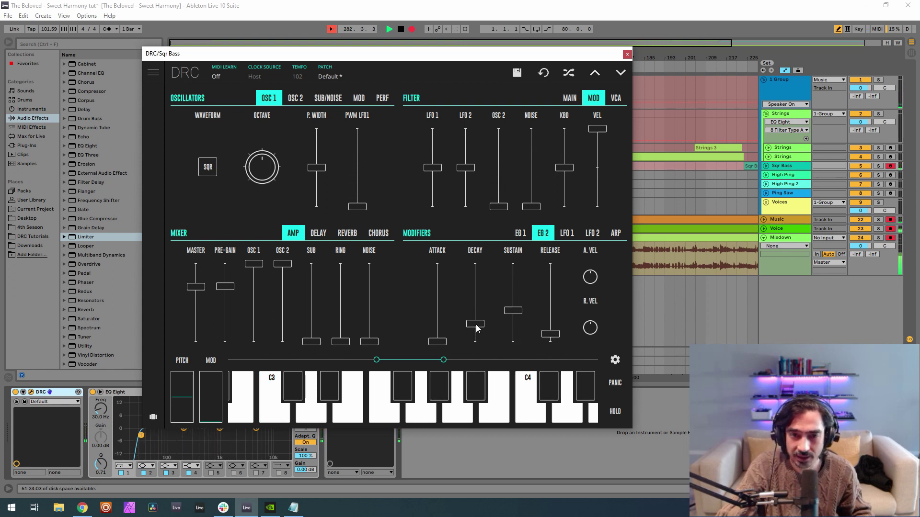
{"action": "left_click_drag", "start_coordinate": [477, 327], "coordinate": [551, 340]}
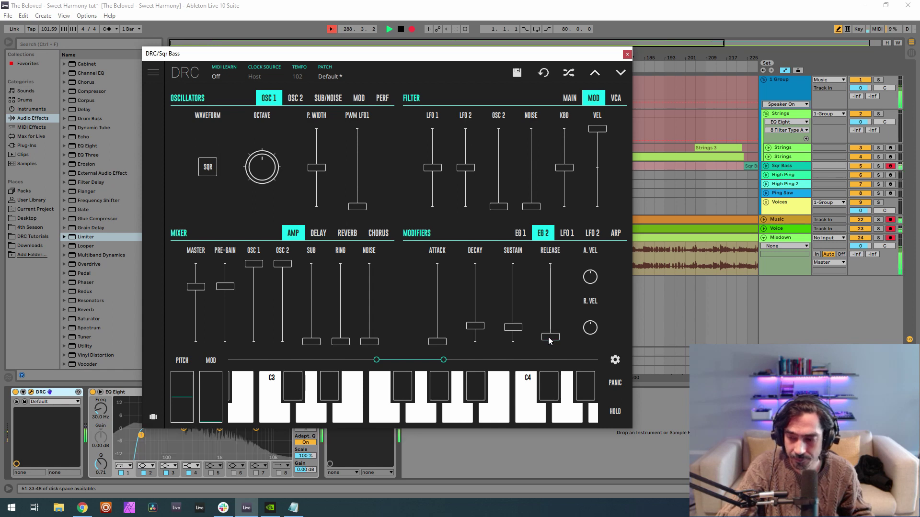
Raise the bass patch's reverb amount and modulation to about 20 percent each and the reverb decay to about 55 percent.
{"action": "left_click", "coordinate": [347, 233]}
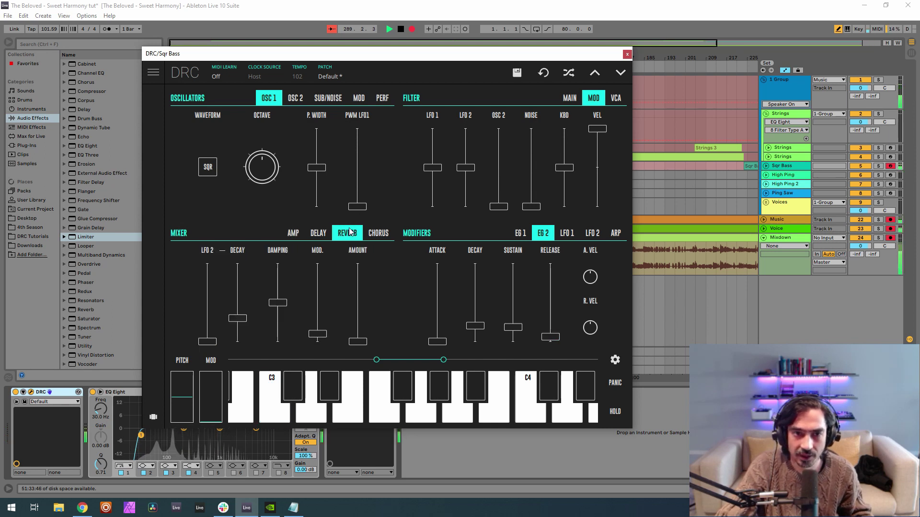
{"action": "left_click_drag", "start_coordinate": [359, 340], "coordinate": [365, 328]}
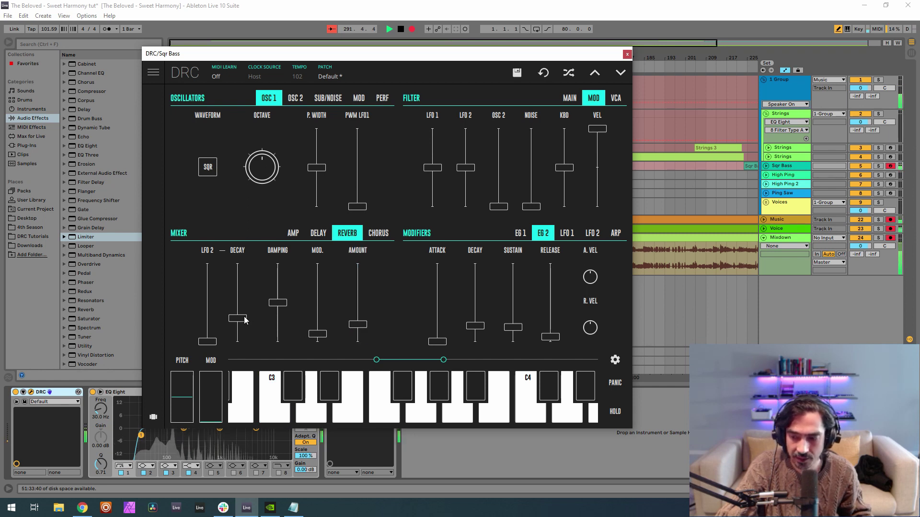
{"action": "left_click_drag", "start_coordinate": [234, 309], "coordinate": [260, 297]}
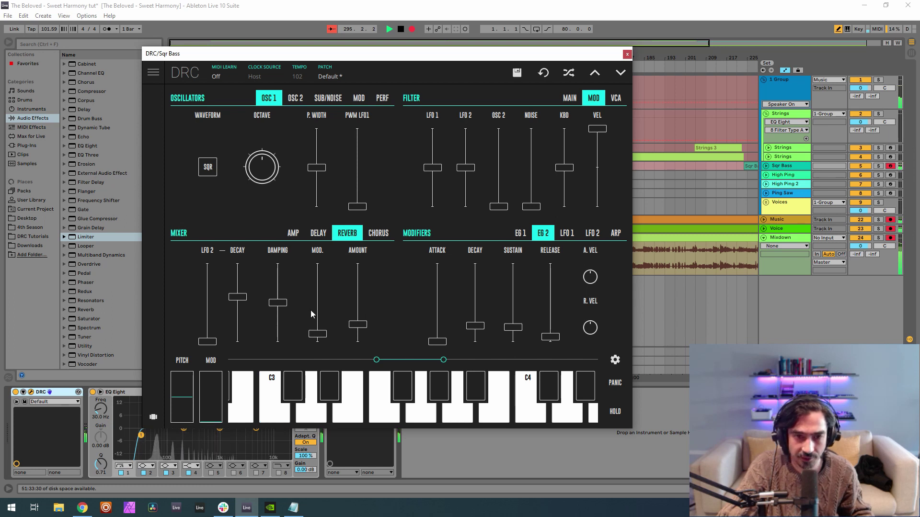
{"action": "left_click_drag", "start_coordinate": [316, 316], "coordinate": [310, 329]}
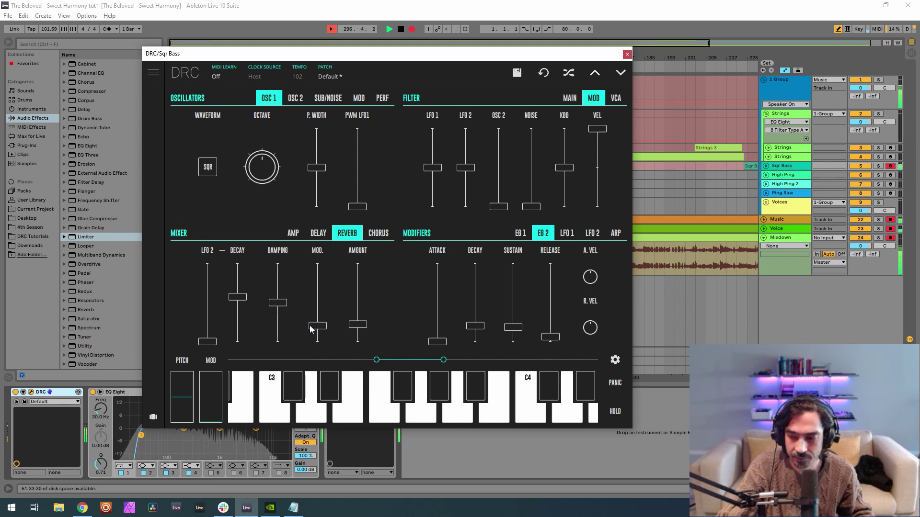
Close the bass synth, arm the High Ping track and open its DRC synth with the Default patch reloaded.
{"action": "left_click", "coordinate": [627, 54]}
{"action": "left_click", "coordinate": [786, 176]}
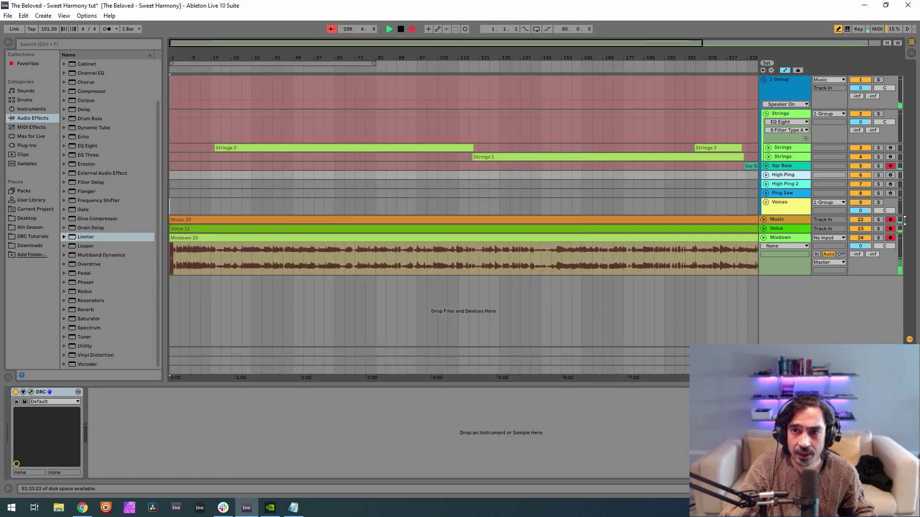
{"action": "left_click", "coordinate": [891, 175]}
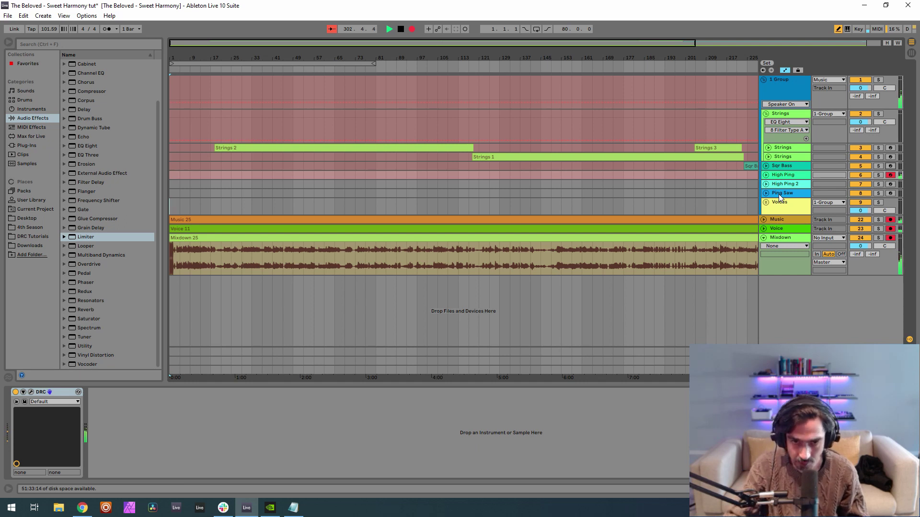
{"action": "left_click", "coordinate": [33, 391]}
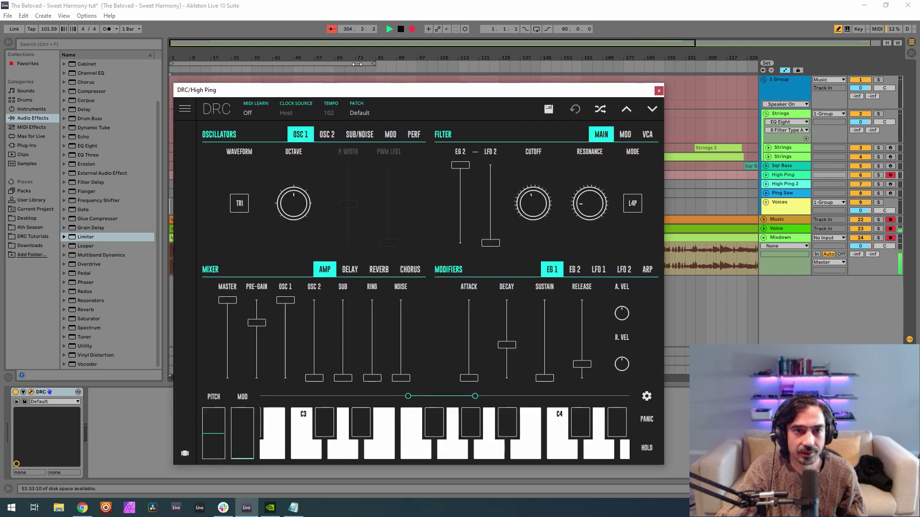
{"action": "left_click_drag", "start_coordinate": [354, 91], "coordinate": [332, 68]}
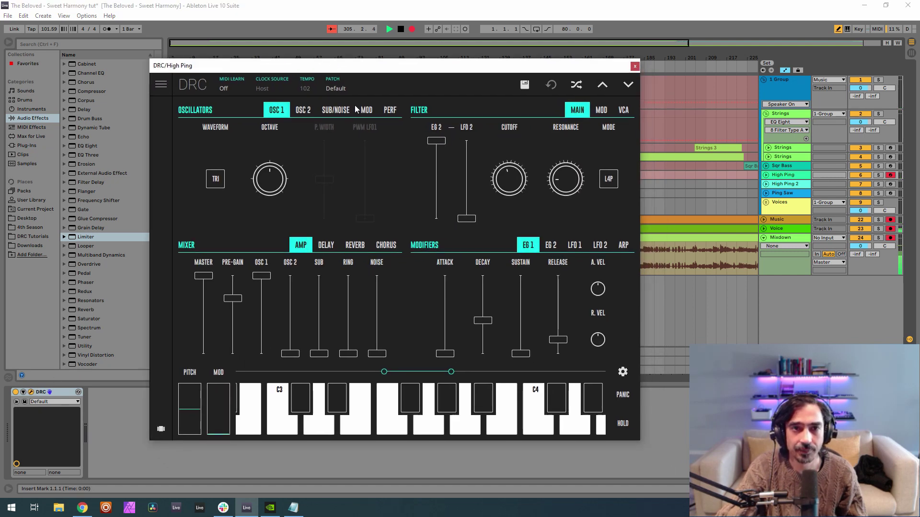
{"action": "left_click", "coordinate": [627, 85]}
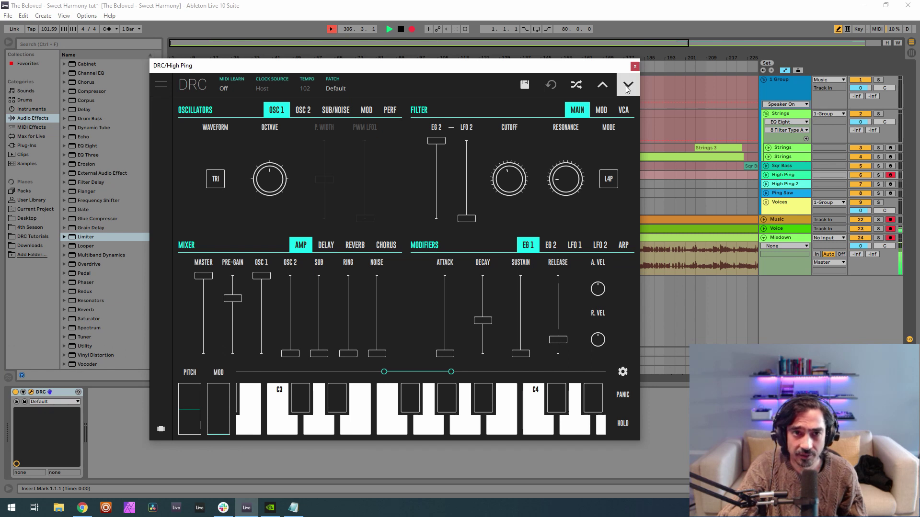
Set oscillator 1 to the TRI waveform and lower the master to about 75 percent and the pre-gain to about 50 percent.
{"action": "left_click", "coordinate": [214, 179]}
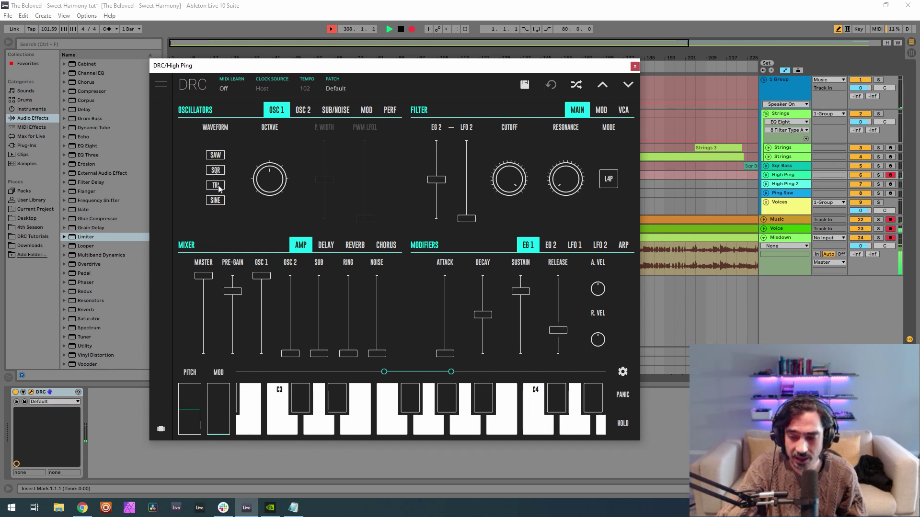
{"action": "left_click", "coordinate": [216, 185]}
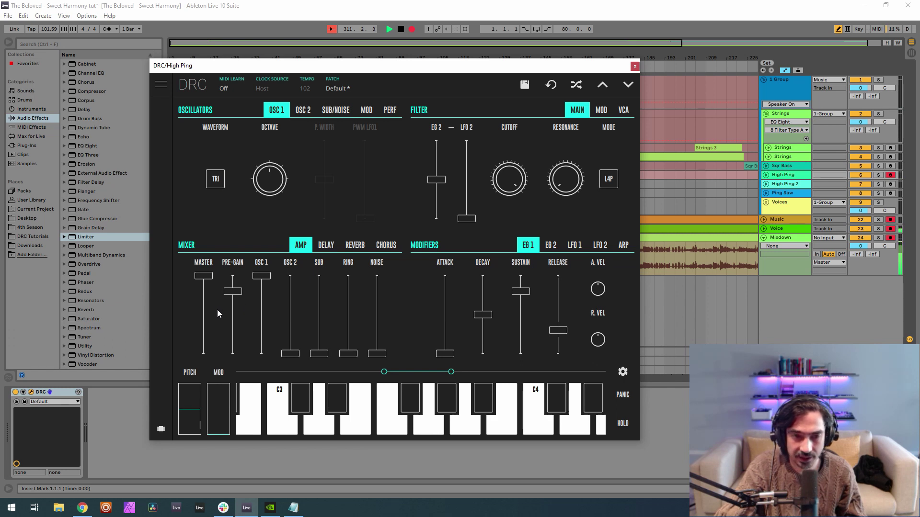
{"action": "left_click_drag", "start_coordinate": [203, 309], "coordinate": [243, 318]}
{"action": "left_click", "coordinate": [229, 319]}
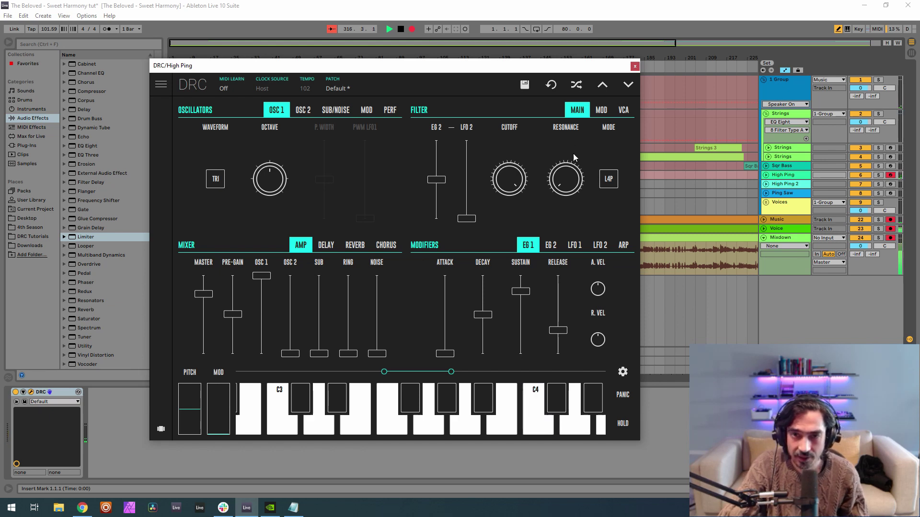
Raise the filter's EG 2 modulation to about 0.9 and lower the cutoff to roughly a quarter of its range.
{"action": "left_click_drag", "start_coordinate": [437, 179], "coordinate": [449, 160]}
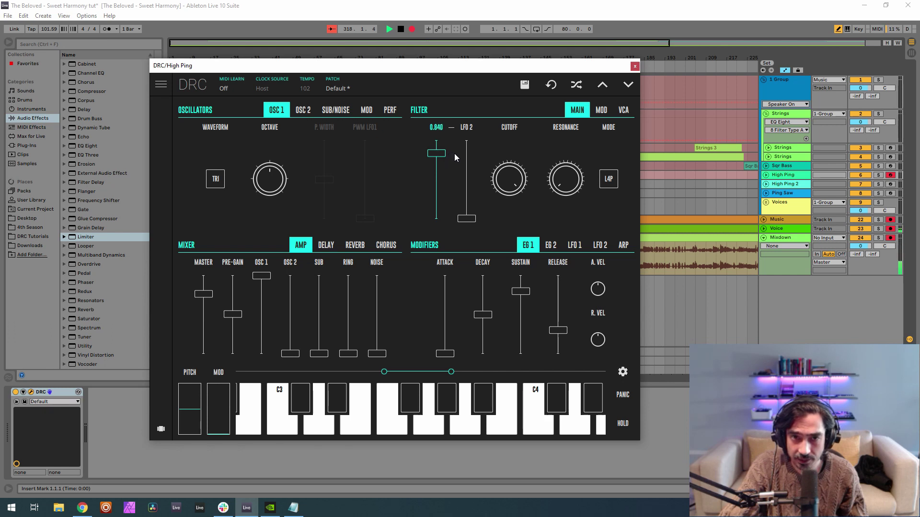
{"action": "left_click_drag", "start_coordinate": [464, 150], "coordinate": [466, 148]}
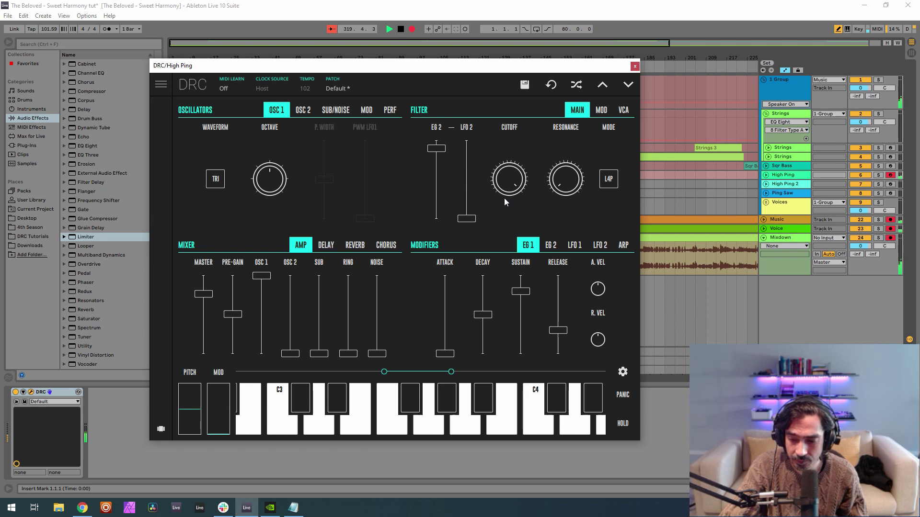
{"action": "left_click_drag", "start_coordinate": [503, 196], "coordinate": [499, 246]}
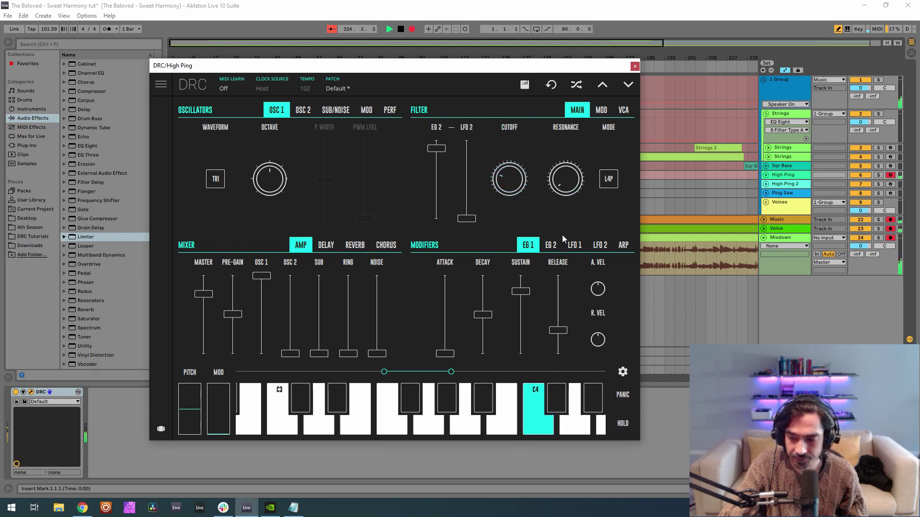
Set the High Ping patch's VCA velocity modulation to maximum and return to the main filter settings.
{"action": "left_click", "coordinate": [623, 109]}
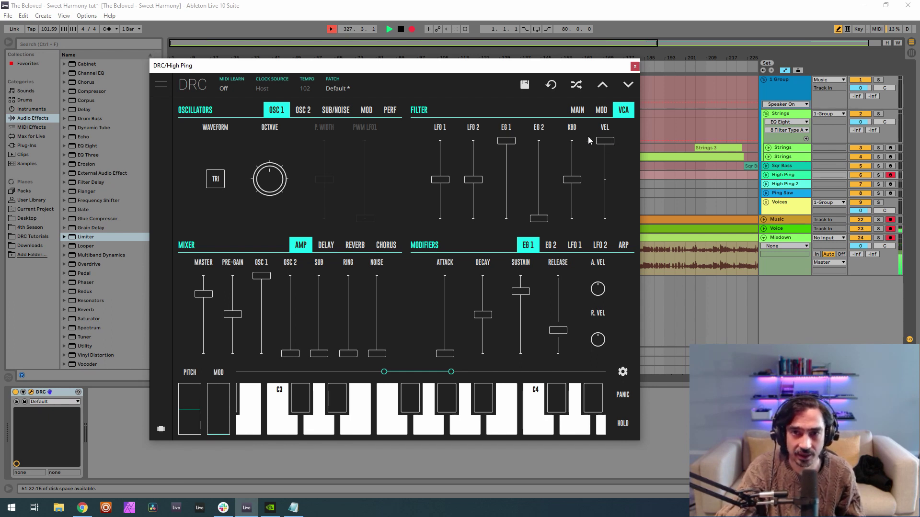
{"action": "left_click", "coordinate": [577, 111]}
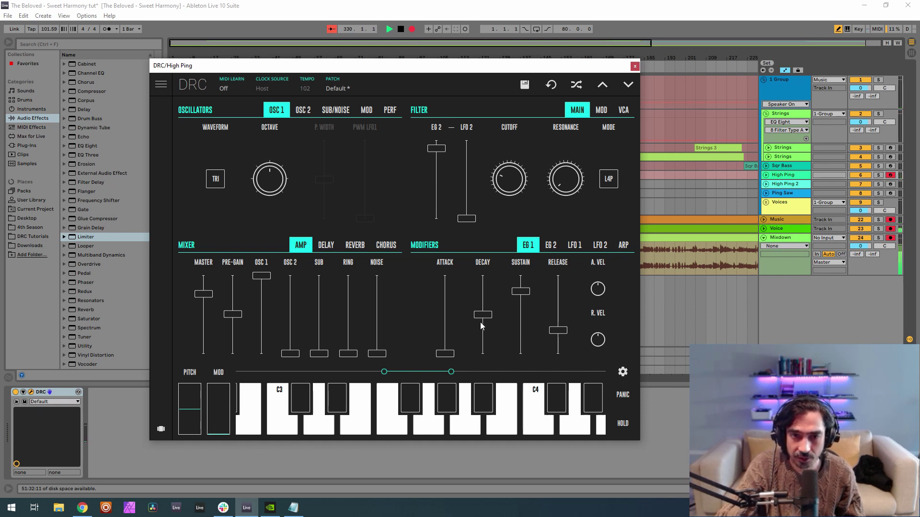
Shape EG 1 with decay at about 0.43, sustain at zero and release at about 0.18.
{"action": "mouse_move", "coordinate": [485, 317]}
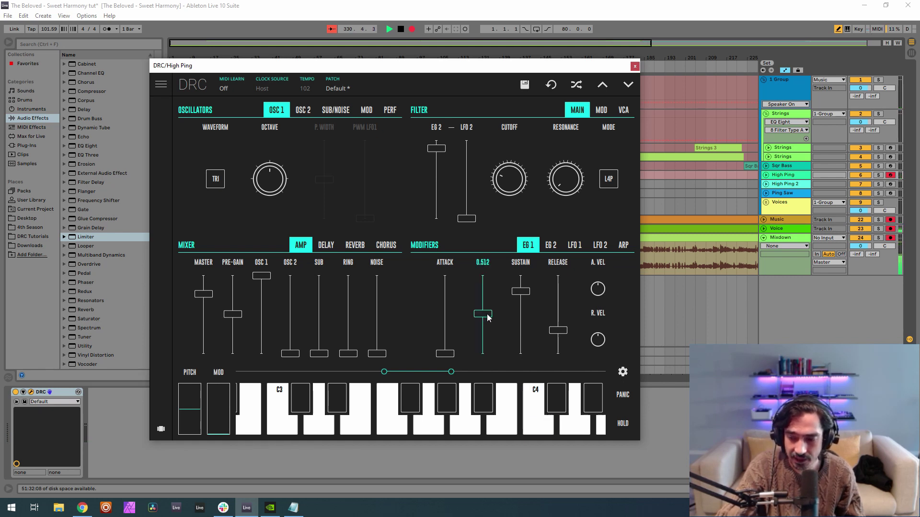
{"action": "left_click_drag", "start_coordinate": [488, 318], "coordinate": [484, 324]}
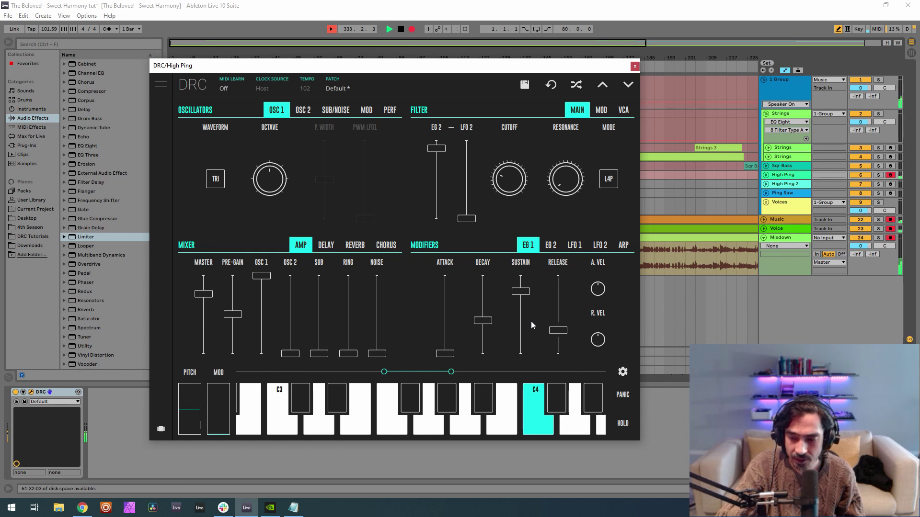
{"action": "left_click_drag", "start_coordinate": [522, 292], "coordinate": [516, 449]}
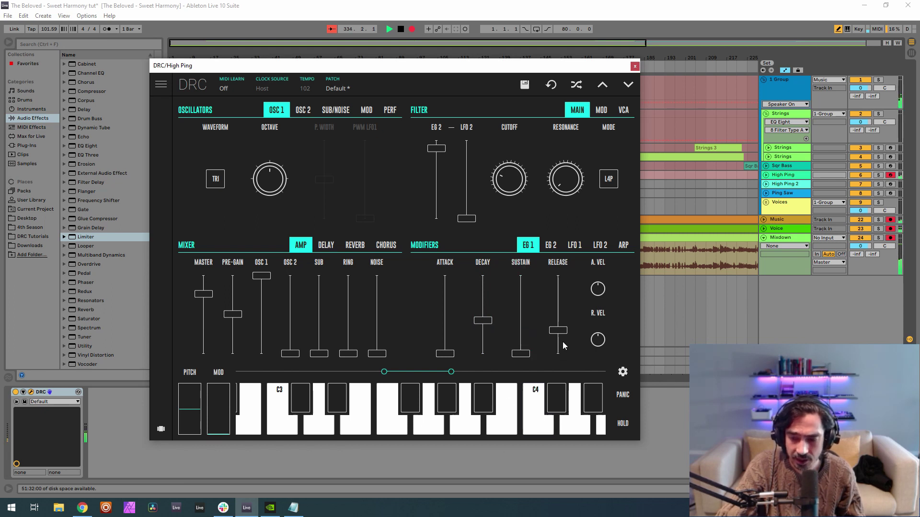
{"action": "left_click_drag", "start_coordinate": [559, 330], "coordinate": [559, 343]}
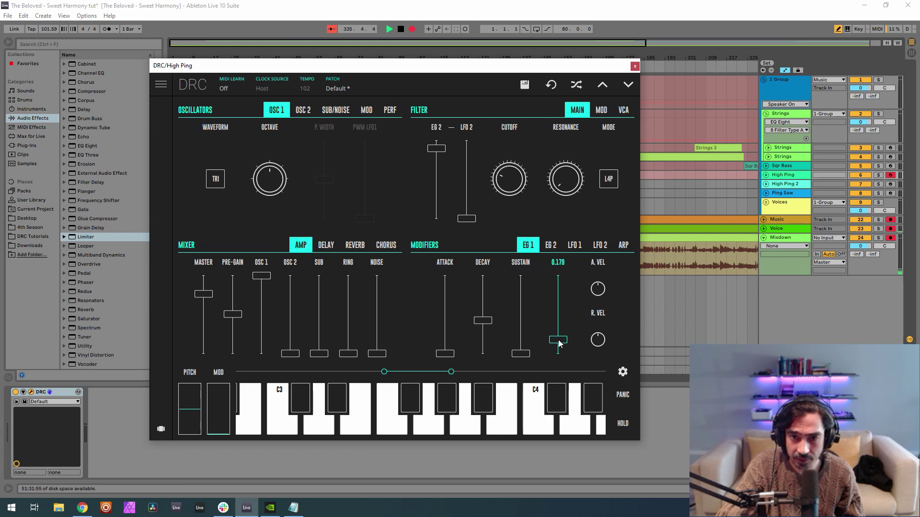
Raise EG 2's sustain to about 0.48 on the High Ping patch.
{"action": "left_click", "coordinate": [550, 245]}
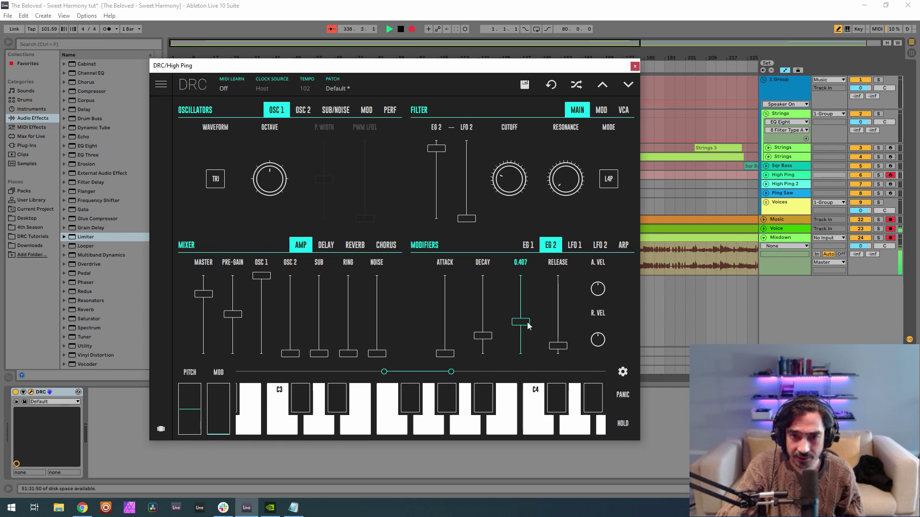
{"action": "left_click_drag", "start_coordinate": [531, 321], "coordinate": [539, 318]}
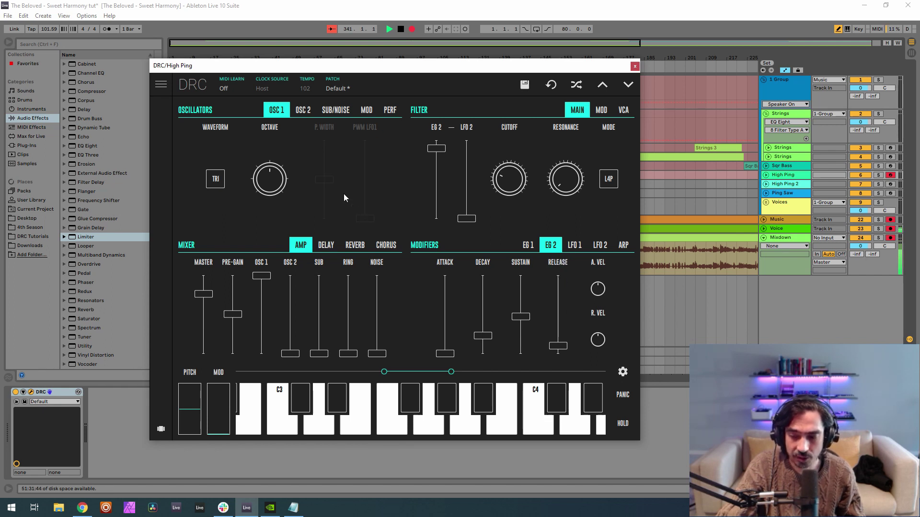
Set the High Ping patch's reverb amount to about 0.32 and reverb decay to about 0.43.
{"action": "left_click", "coordinate": [358, 248]}
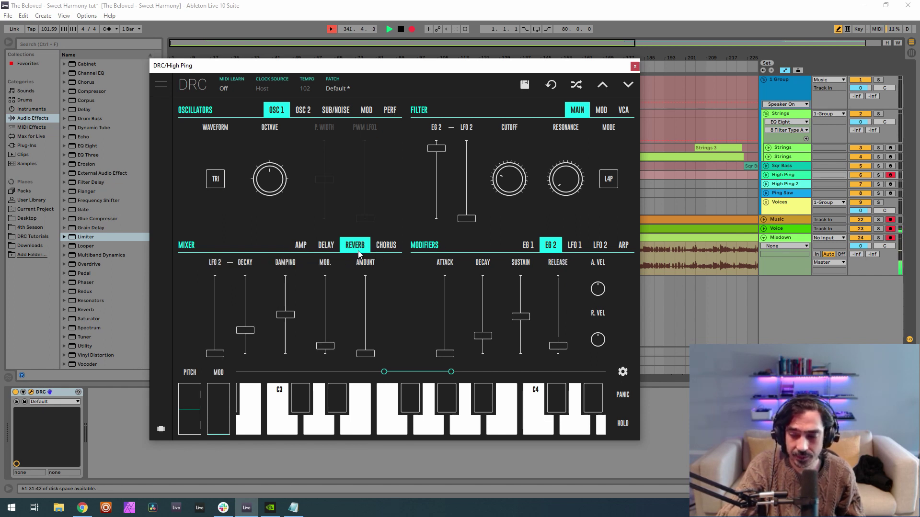
{"action": "left_click_drag", "start_coordinate": [363, 339], "coordinate": [391, 329]}
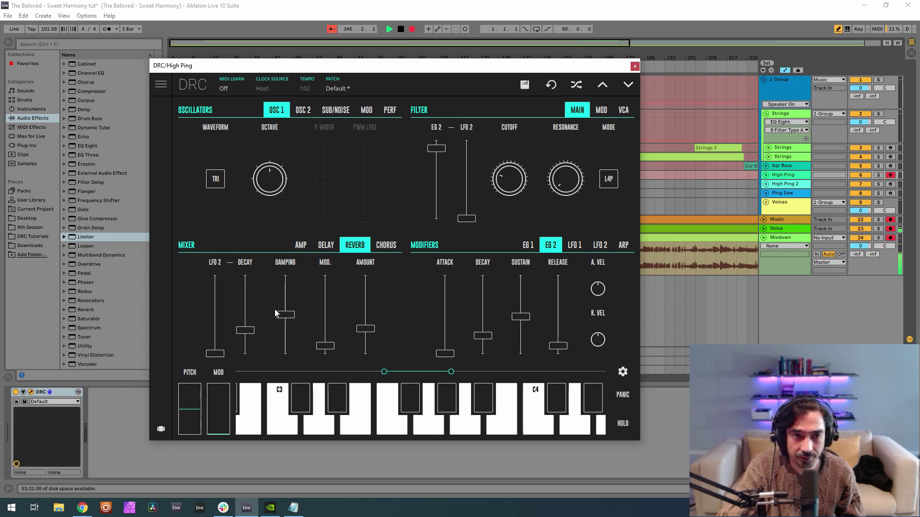
{"action": "left_click_drag", "start_coordinate": [243, 316], "coordinate": [244, 325]}
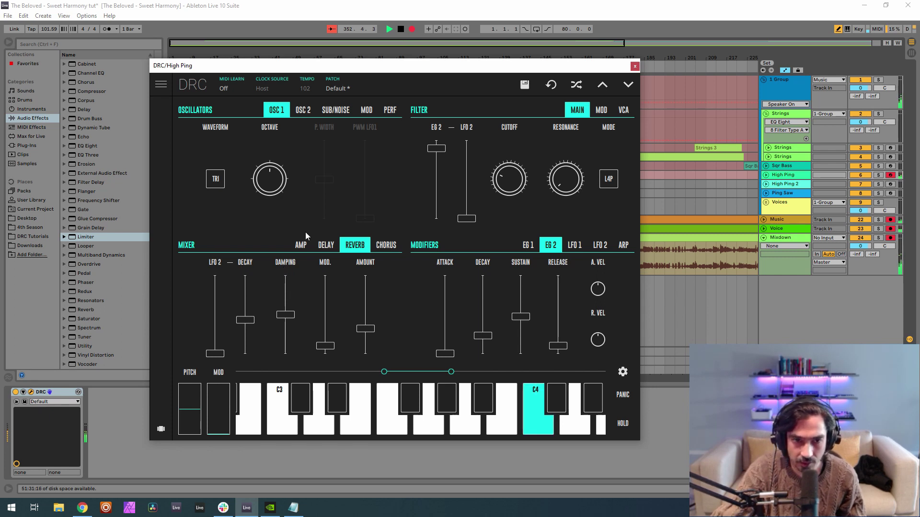
Set the High Ping patch's master level to maximum and raise its pre-gain to about 0.7.
{"action": "left_click", "coordinate": [300, 245]}
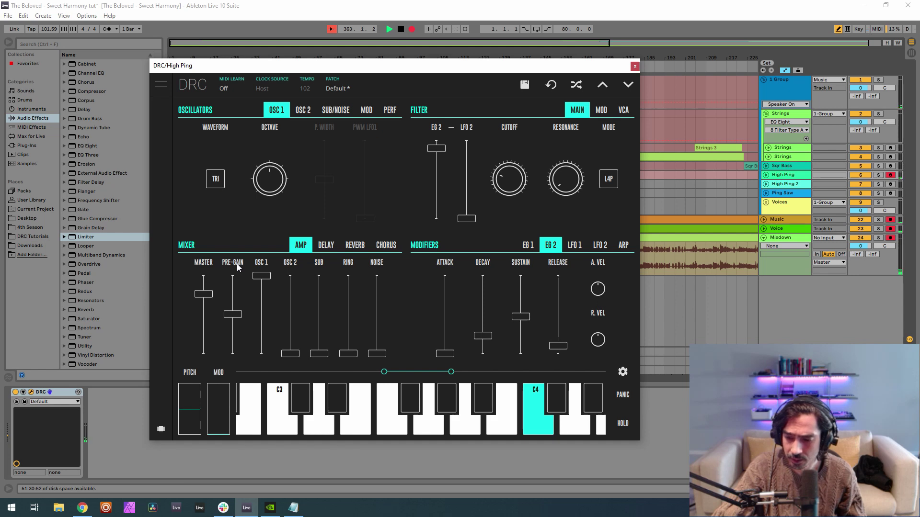
{"action": "left_click_drag", "start_coordinate": [209, 285], "coordinate": [210, 266]}
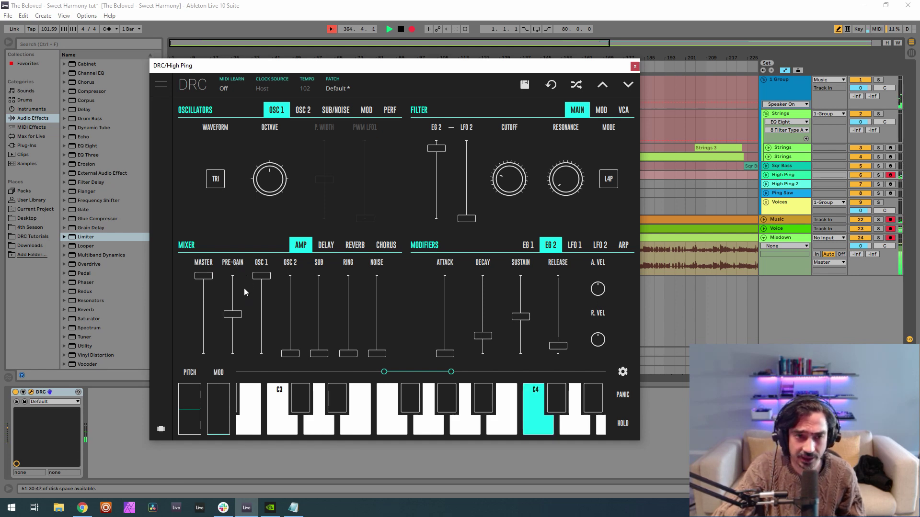
{"action": "left_click_drag", "start_coordinate": [233, 312], "coordinate": [239, 299]}
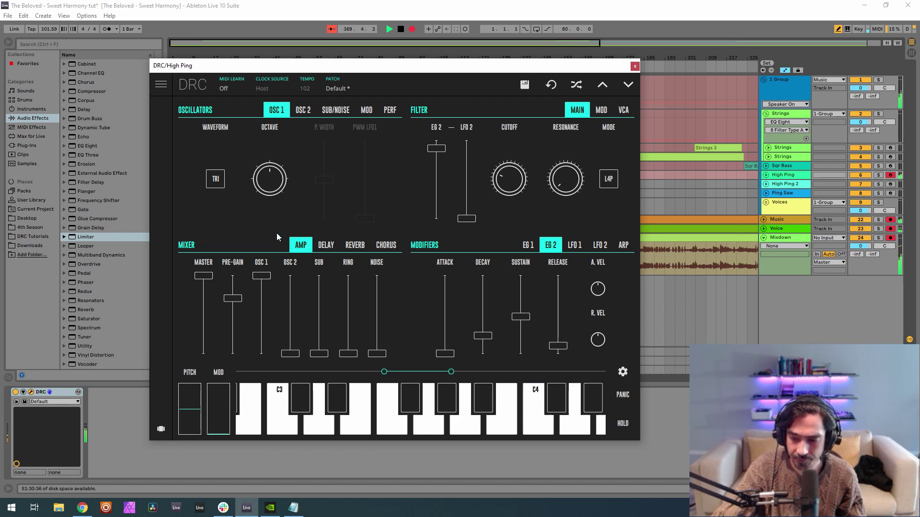
Open the DRC synth on the High Ping 2 track, reposition its window and load the default saw patch.
{"action": "left_click", "coordinate": [798, 184]}
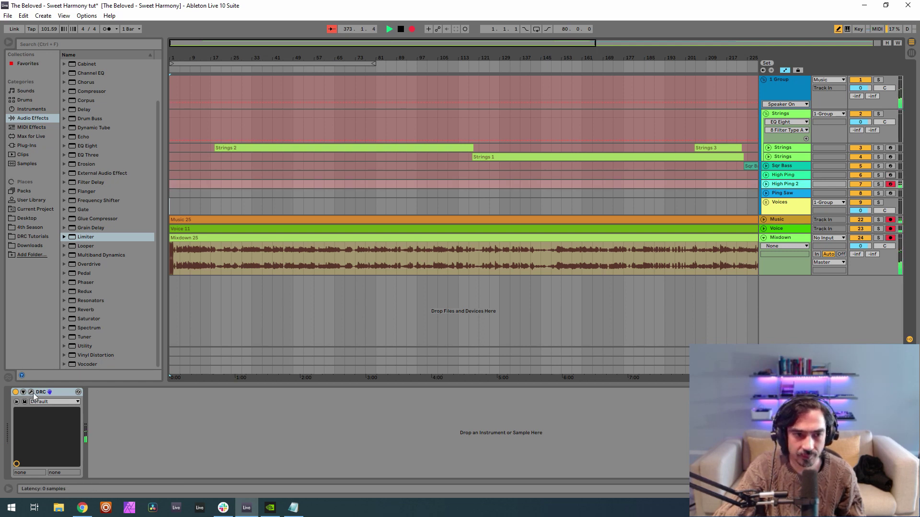
{"action": "left_click", "coordinate": [30, 392]}
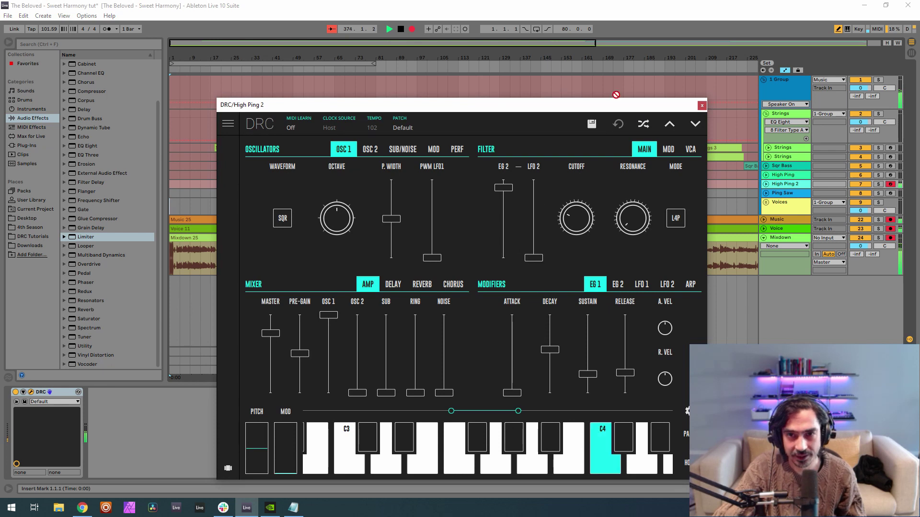
{"action": "left_click_drag", "start_coordinate": [577, 107], "coordinate": [531, 78]}
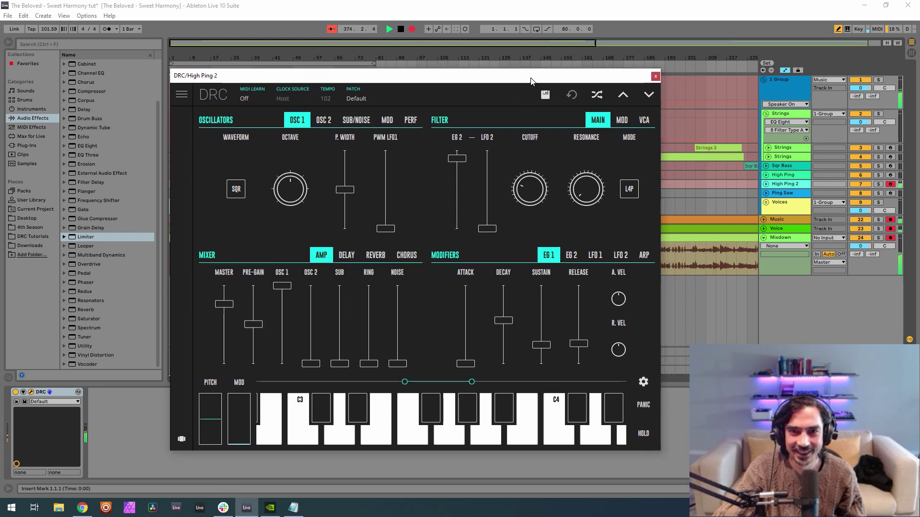
{"action": "left_click", "coordinate": [649, 95]}
{"action": "left_click", "coordinate": [649, 95]}
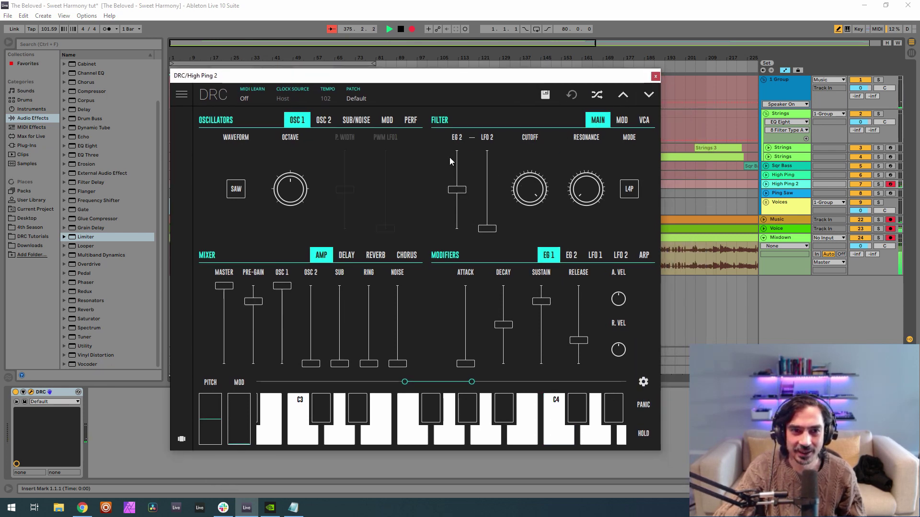
Switch High Ping 2's oscillator 1 to a square wave and lower master to about 0.77 and pre-gain to about 0.5.
{"action": "left_click", "coordinate": [233, 194]}
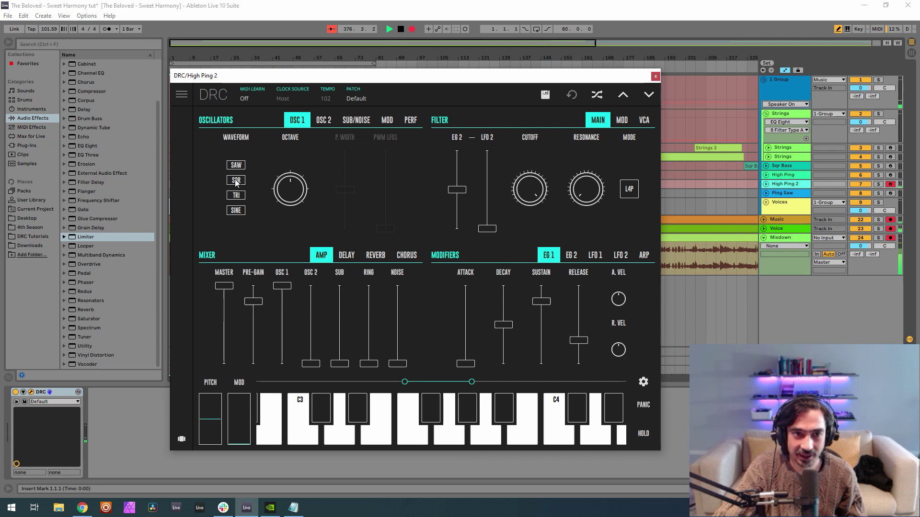
{"action": "left_click", "coordinate": [236, 181]}
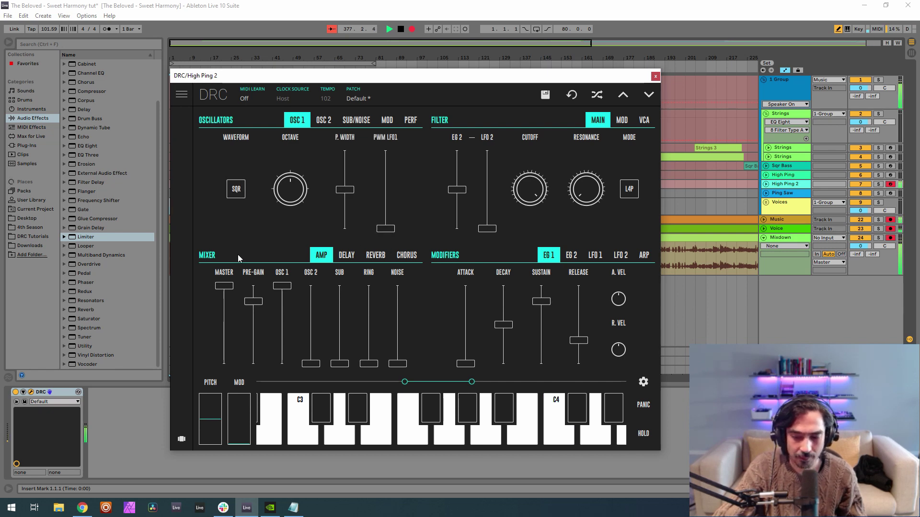
{"action": "left_click", "coordinate": [223, 318]}
{"action": "left_click_drag", "start_coordinate": [228, 321], "coordinate": [258, 328]}
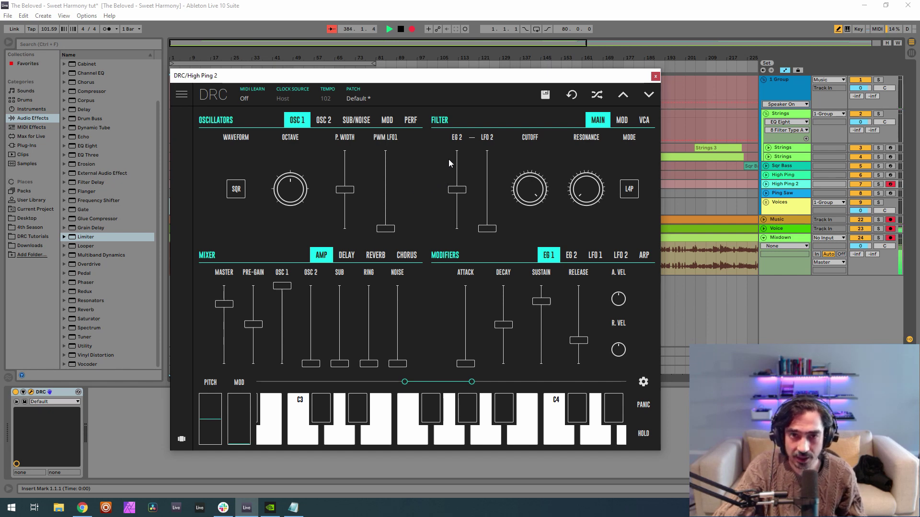
Raise High Ping 2's EG 2 filter modulation to about 0.9 and lower the cutoff to roughly a quarter of its range.
{"action": "left_click_drag", "start_coordinate": [455, 160], "coordinate": [458, 161]}
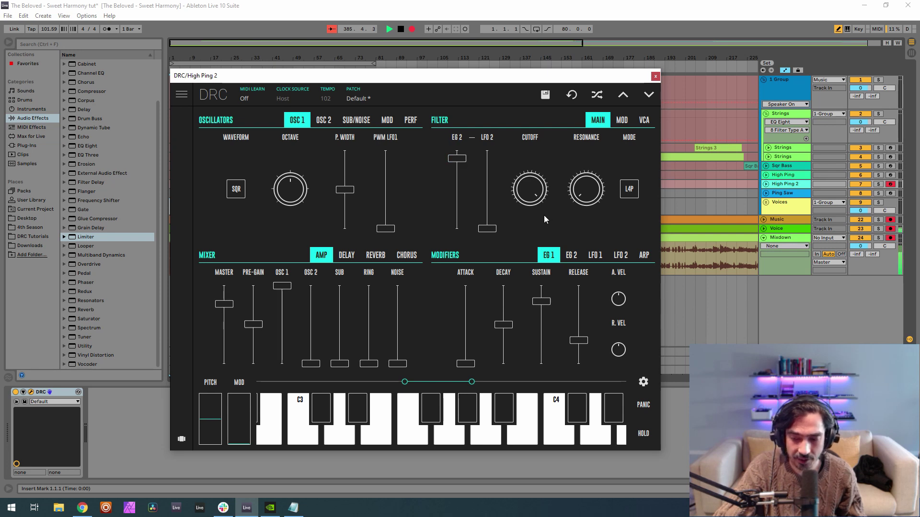
{"action": "left_click_drag", "start_coordinate": [526, 191], "coordinate": [542, 378]}
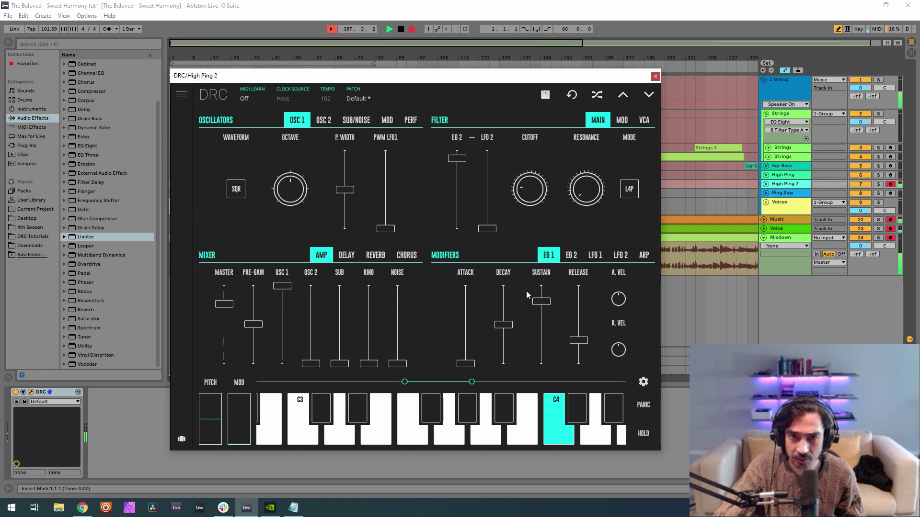
{"action": "left_click_drag", "start_coordinate": [530, 191], "coordinate": [554, 183]}
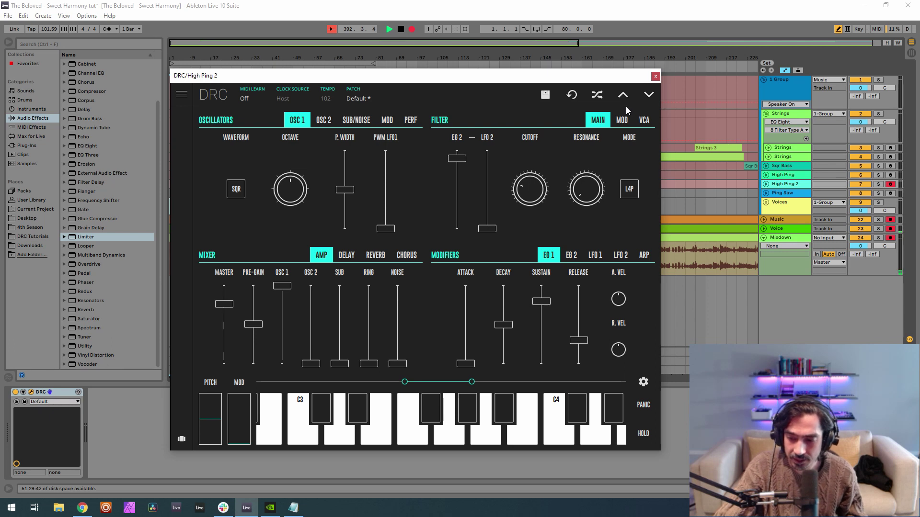
{"action": "left_click", "coordinate": [645, 121]}
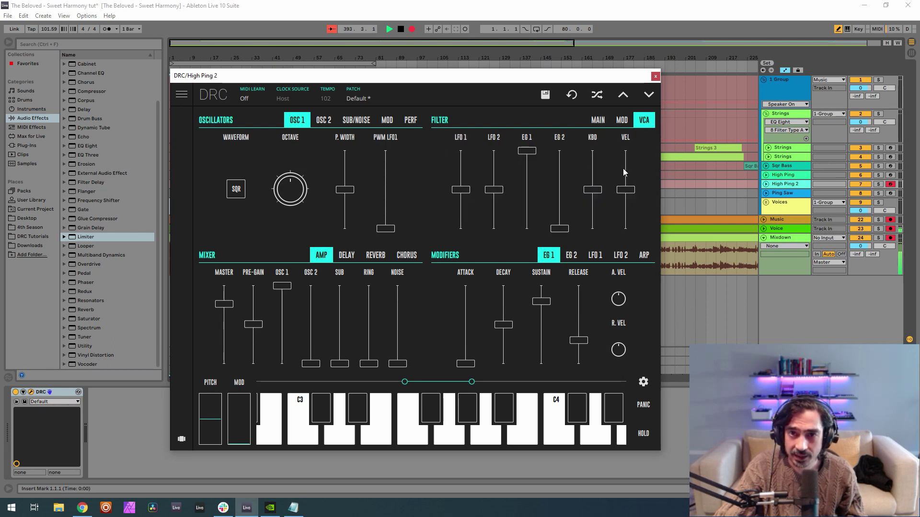
{"action": "left_click", "coordinate": [604, 121]}
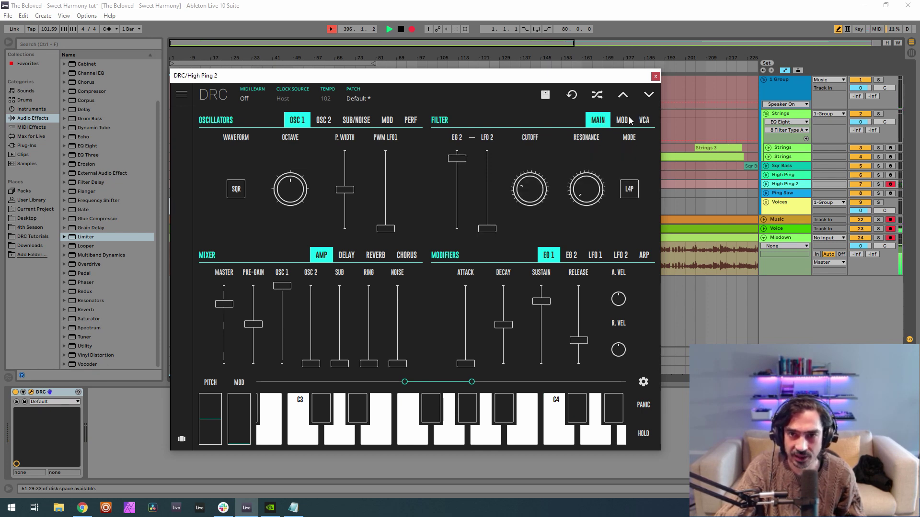
{"action": "left_click", "coordinate": [645, 121]}
{"action": "left_click", "coordinate": [601, 123]}
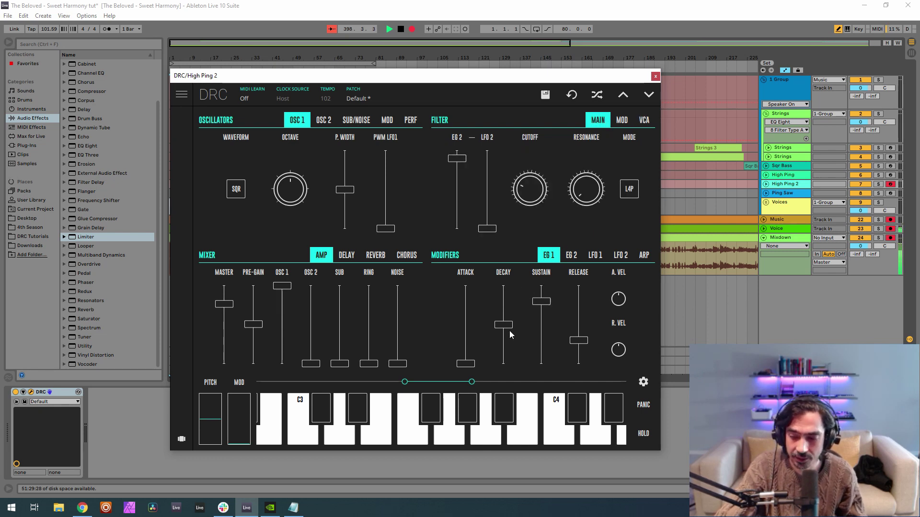
Shape High Ping 2's EG 1 with decay at about 0.56, sustain at about 0.24 and release at about 0.26.
{"action": "mouse_move", "coordinate": [506, 328]}
{"action": "left_click_drag", "start_coordinate": [506, 328], "coordinate": [574, 344]}
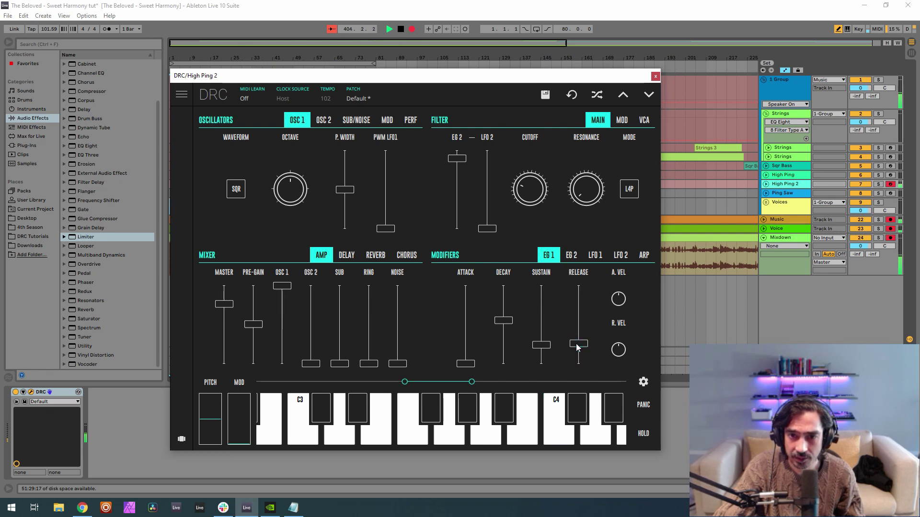
Shape High Ping 2's EG 2 with decay at about 0.31, sustain at about 0.48 and release at about 0.59.
{"action": "left_click", "coordinate": [571, 255]}
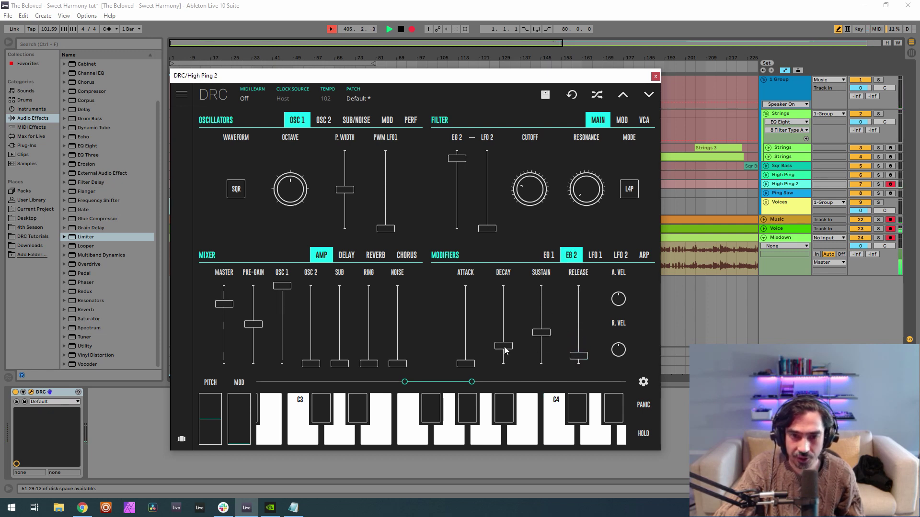
{"action": "left_click_drag", "start_coordinate": [504, 349], "coordinate": [542, 328]}
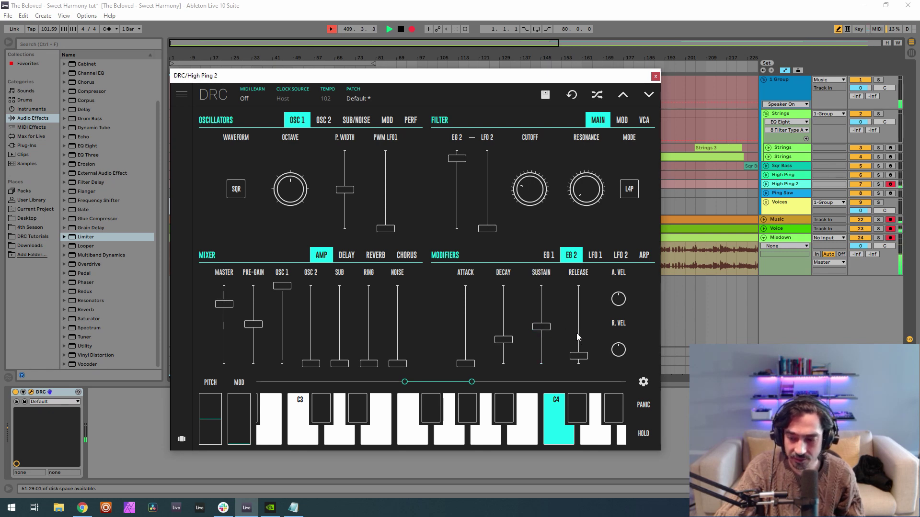
{"action": "left_click_drag", "start_coordinate": [577, 332], "coordinate": [601, 318]}
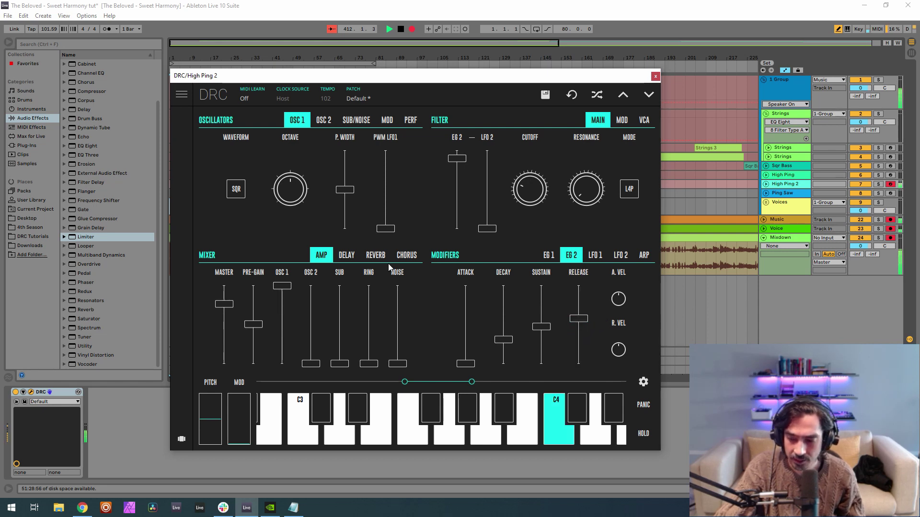
Set High Ping 2's reverb amount to about 0.32, decay to about 0.43 and modulation to about 0.39.
{"action": "left_click", "coordinate": [377, 254]}
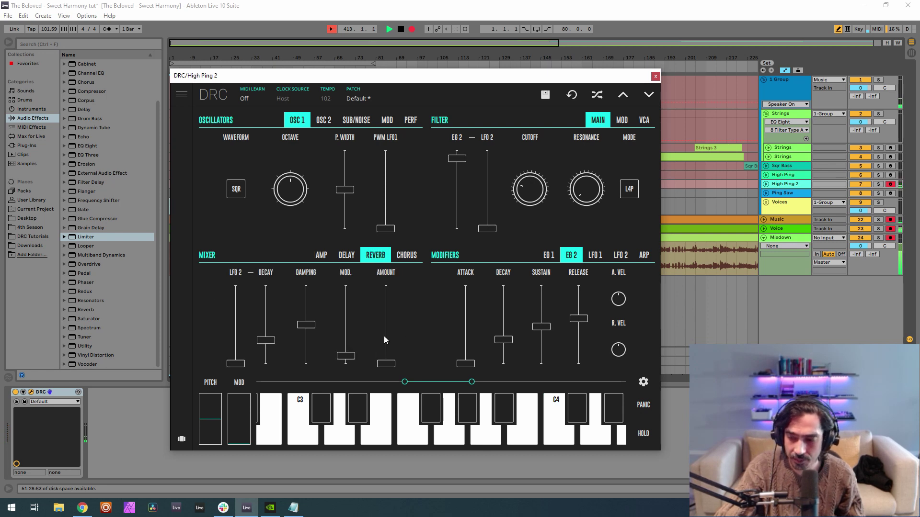
{"action": "left_click_drag", "start_coordinate": [384, 340], "coordinate": [384, 342]}
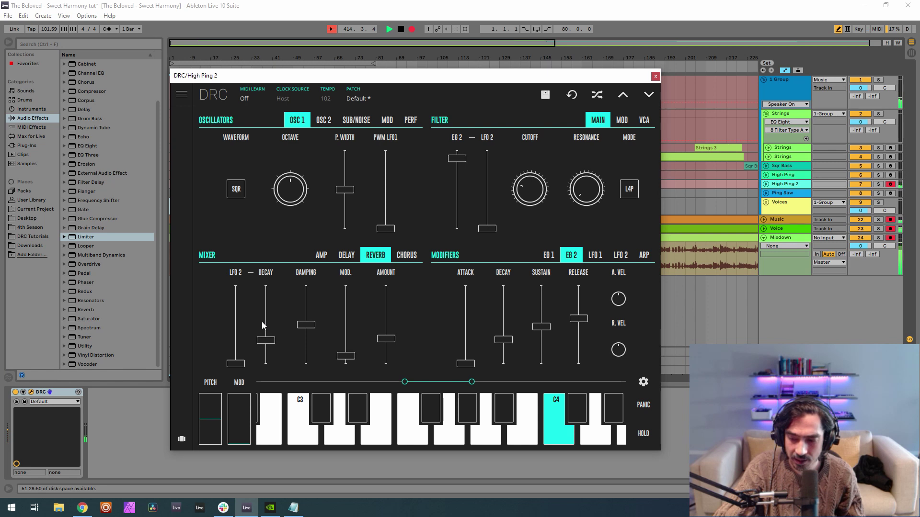
{"action": "left_click_drag", "start_coordinate": [266, 323], "coordinate": [270, 334]}
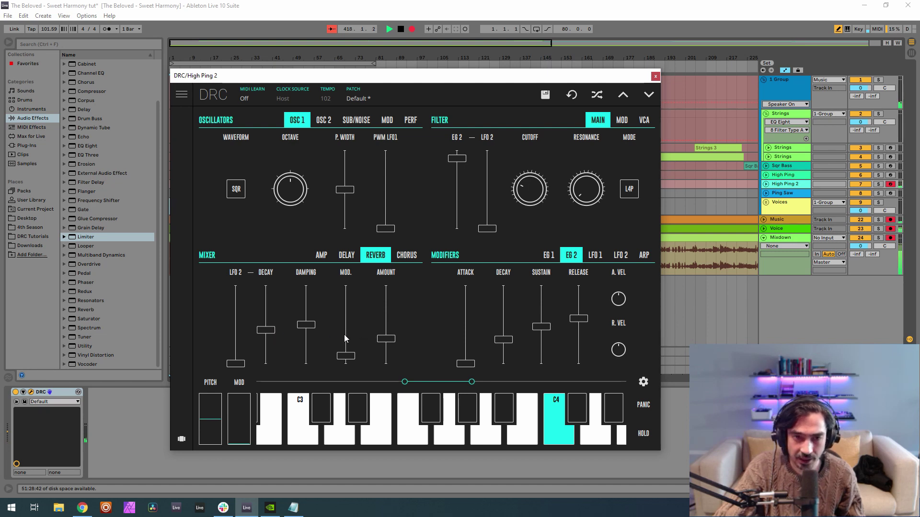
{"action": "left_click_drag", "start_coordinate": [344, 335], "coordinate": [346, 335]}
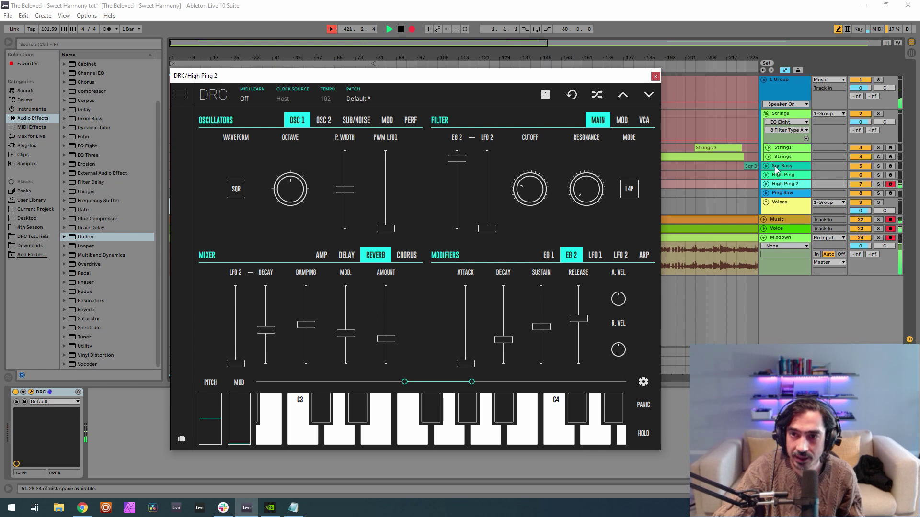
Arm the High Ping track, reset its patch's VCA velocity modulation to the centre and return to the main filter settings.
{"action": "left_click", "coordinate": [790, 176]}
{"action": "left_click", "coordinate": [890, 175]}
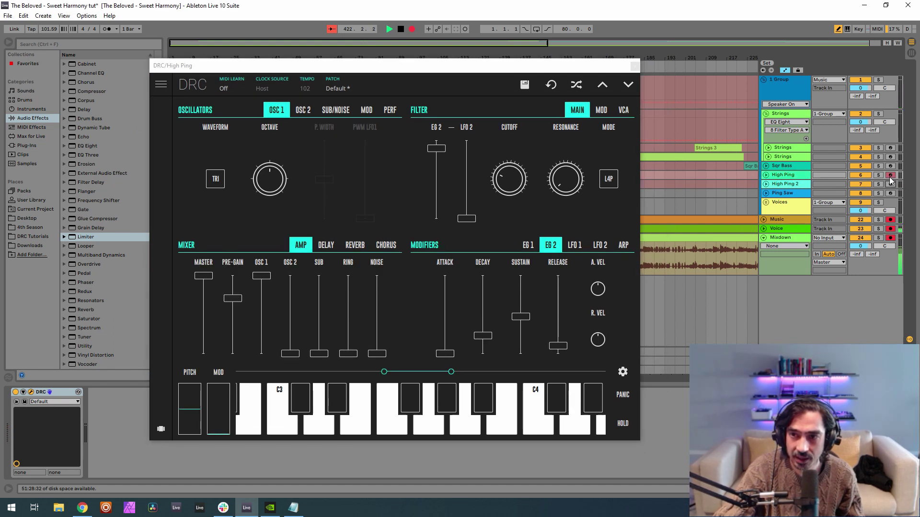
{"action": "left_click", "coordinate": [623, 110]}
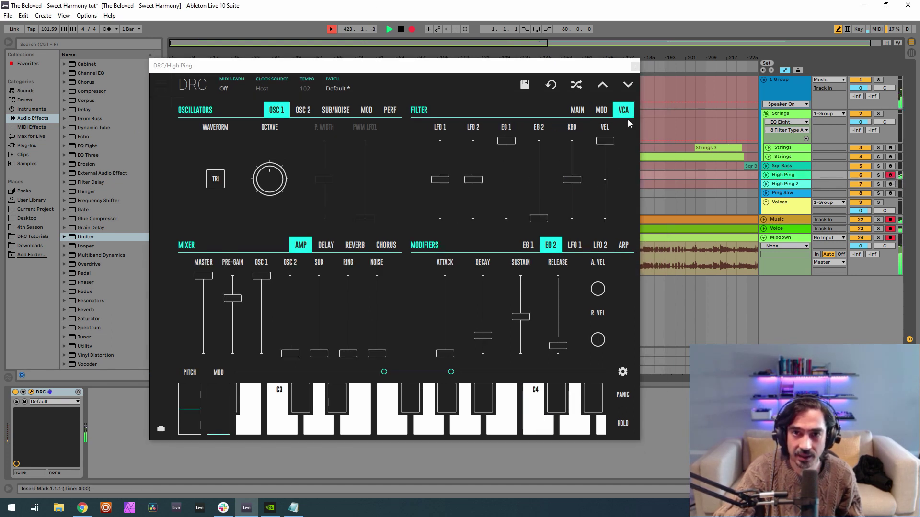
{"action": "double_click", "coordinate": [605, 154]}
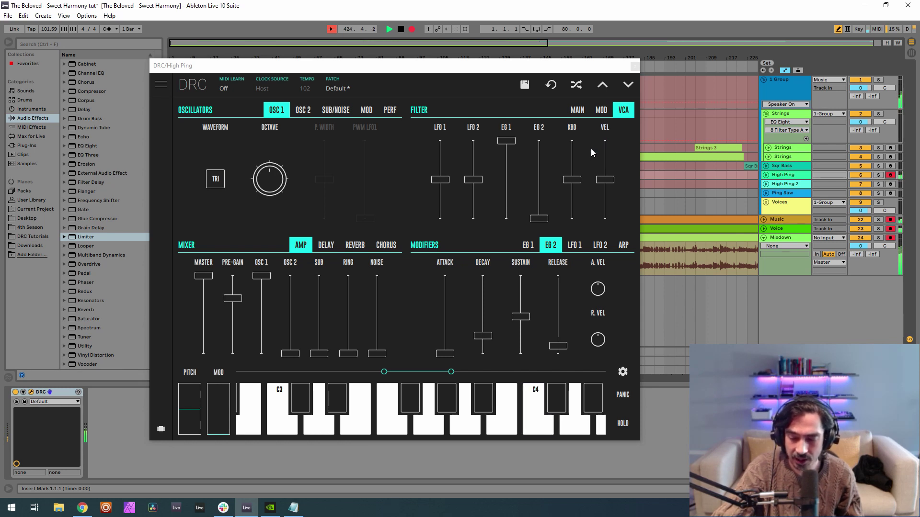
{"action": "left_click", "coordinate": [578, 110]}
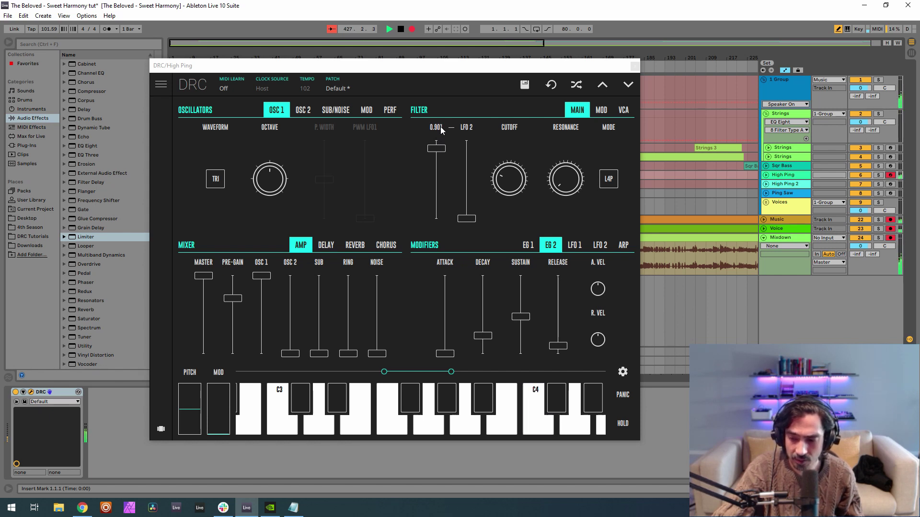
Set High Ping's EG 2 filter modulation to maximum, cutoff to about 0.42 and resonance to about 0.148.
{"action": "left_click_drag", "start_coordinate": [440, 150], "coordinate": [437, 143]}
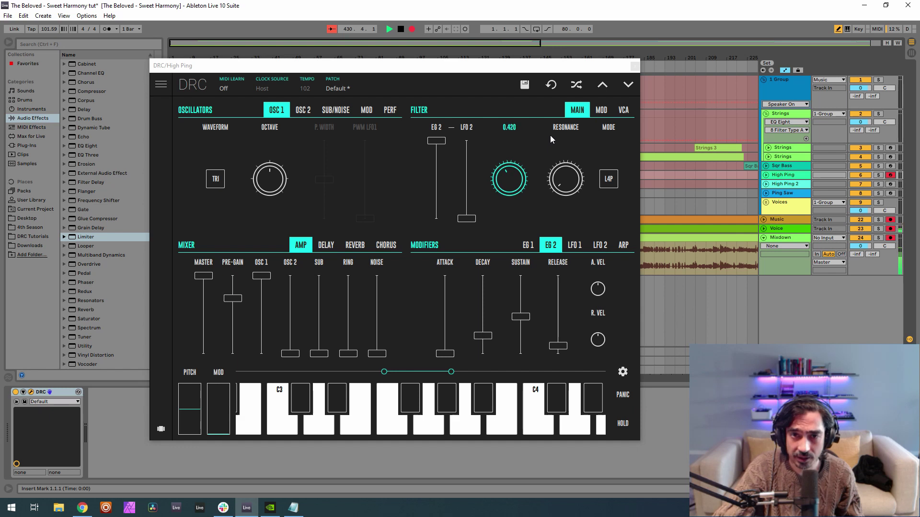
{"action": "left_click_drag", "start_coordinate": [550, 135], "coordinate": [568, 127]}
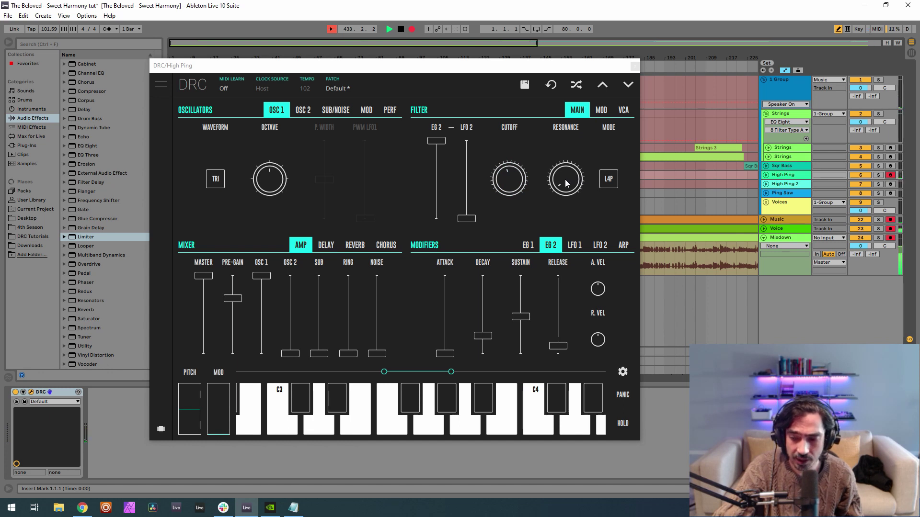
{"action": "left_click_drag", "start_coordinate": [565, 180], "coordinate": [556, 145]}
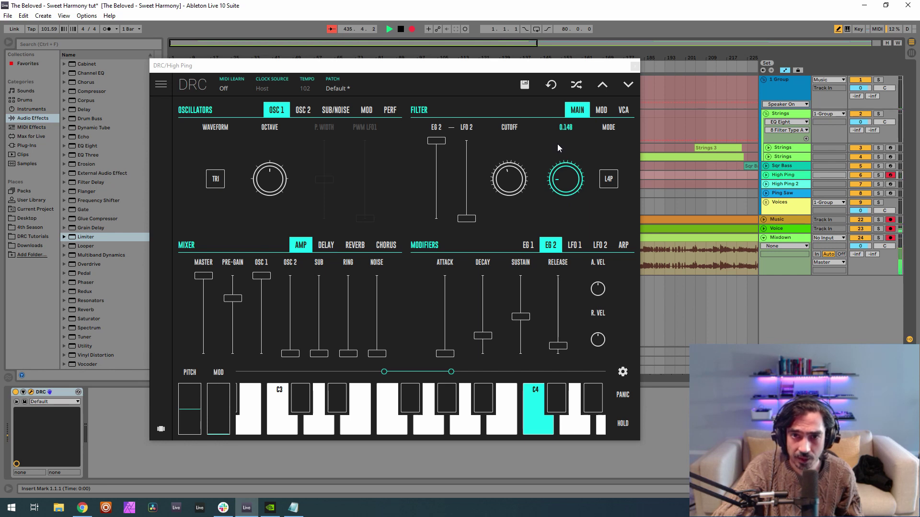
{"action": "left_click_drag", "start_coordinate": [556, 144], "coordinate": [558, 146]}
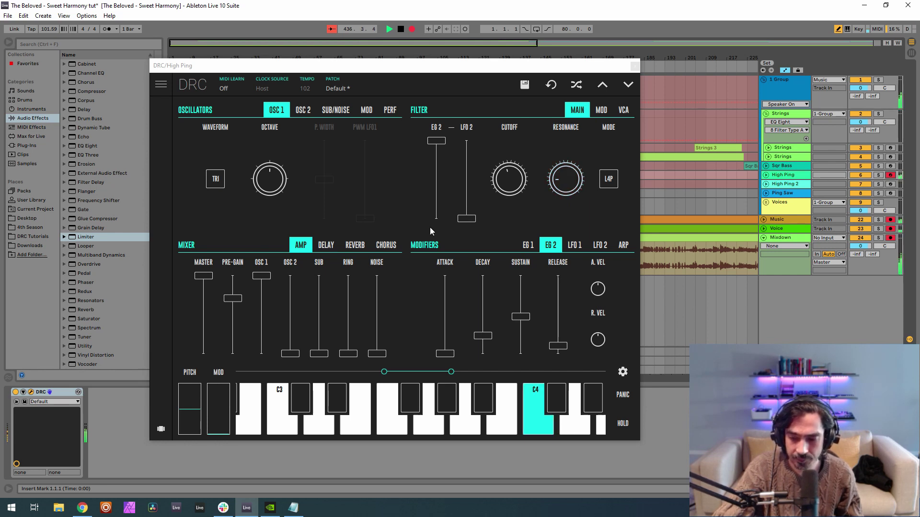
Arm the Ping Saw track, show its DRC synth and load the second Default patch from the Factory bank.
{"action": "mouse_move", "coordinate": [228, 262]}
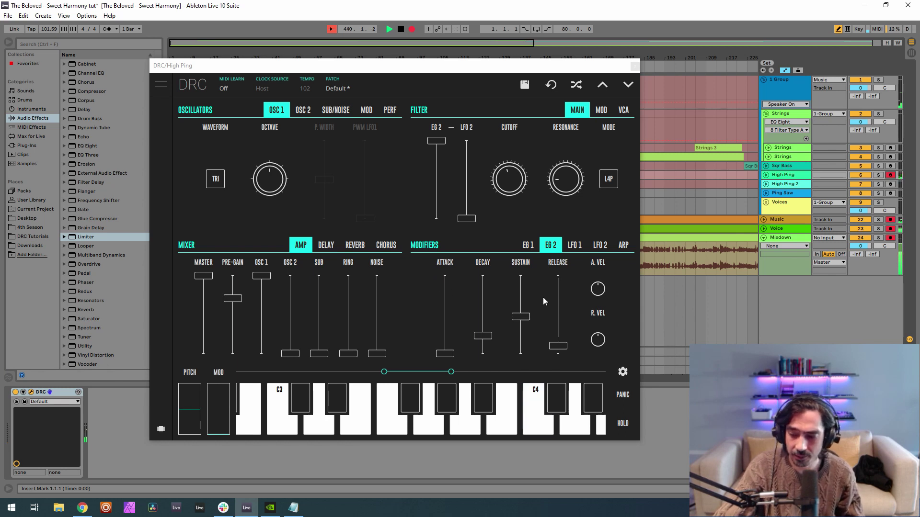
{"action": "left_click", "coordinate": [786, 193]}
{"action": "left_click", "coordinate": [890, 193]}
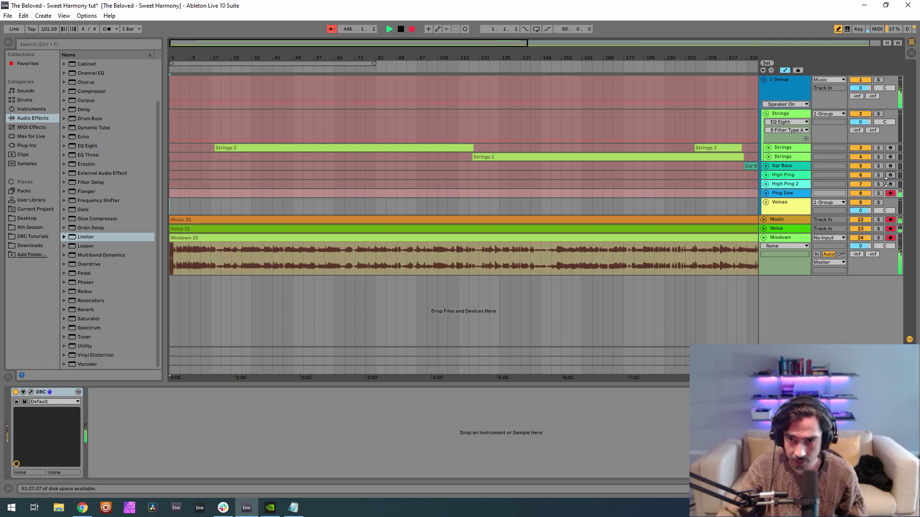
{"action": "left_click", "coordinate": [32, 392]}
{"action": "left_click", "coordinate": [403, 84]}
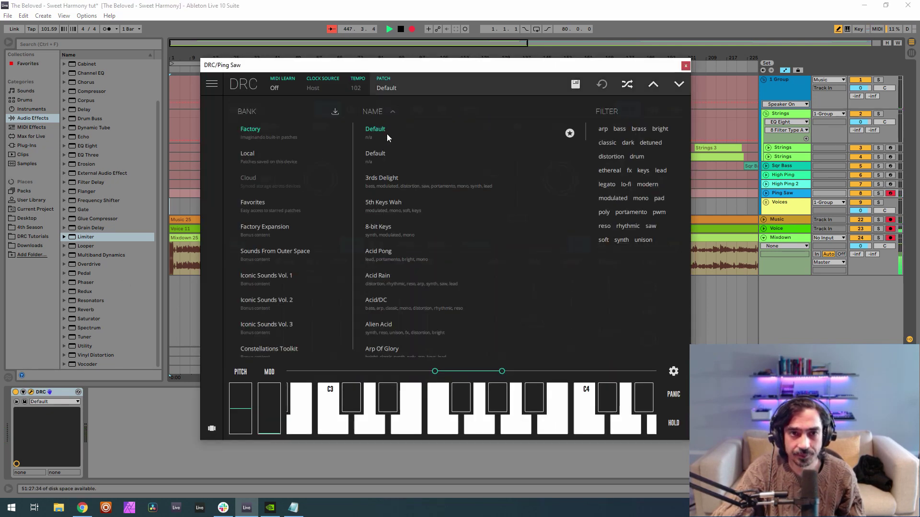
{"action": "left_click", "coordinate": [391, 153]}
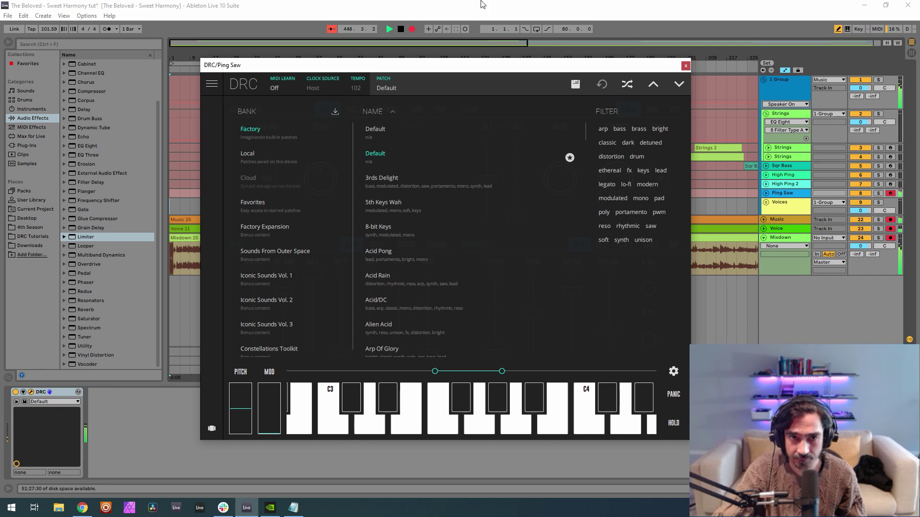
{"action": "left_click", "coordinate": [420, 87]}
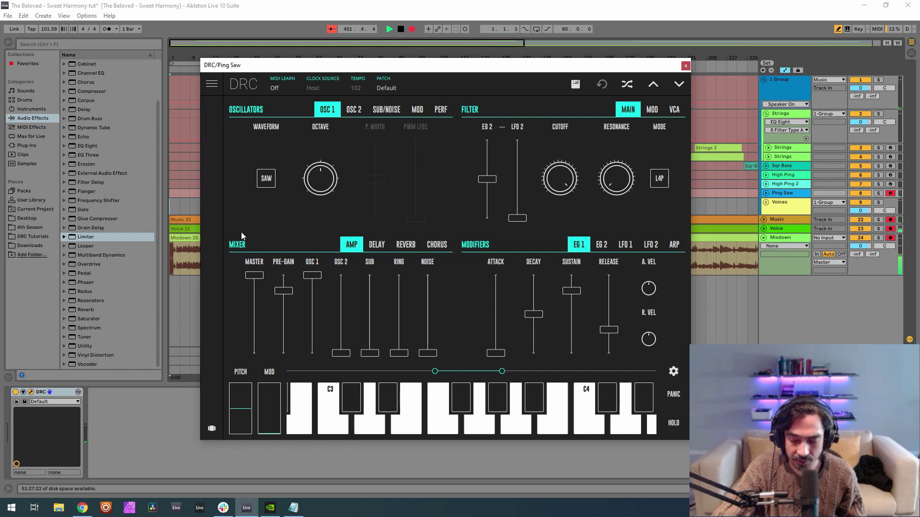
Lower Ping Saw's pre-gain to roughly two-thirds, set the filter cutoff to about 0.456 and the filter mode to L2P.
{"action": "left_click_drag", "start_coordinate": [288, 297], "coordinate": [289, 305]}
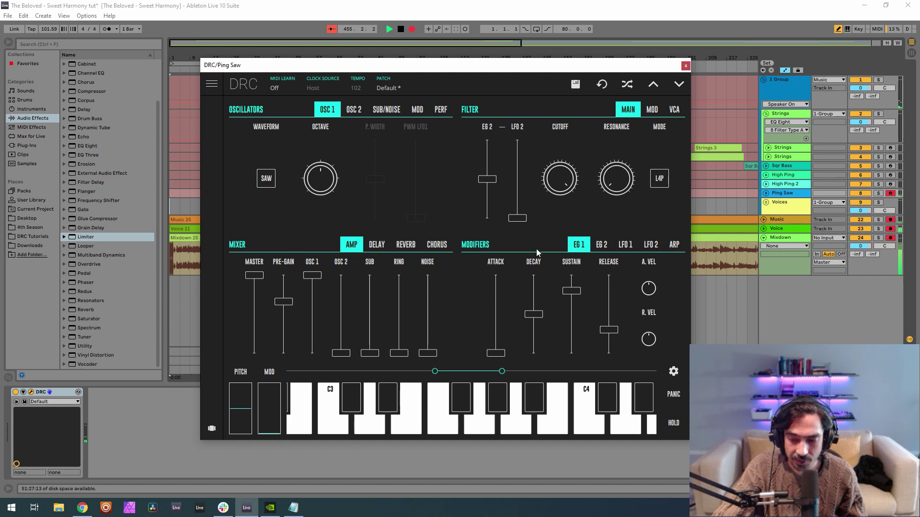
{"action": "left_click_drag", "start_coordinate": [561, 187], "coordinate": [565, 281]}
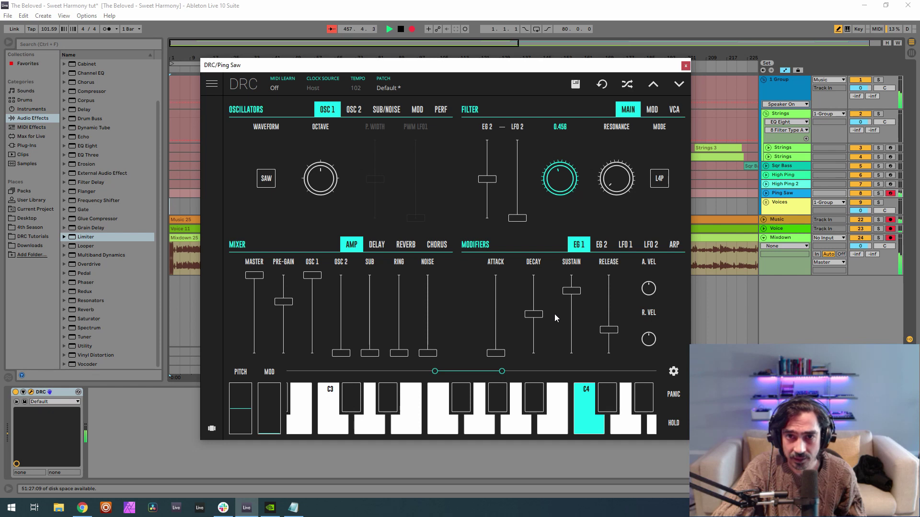
{"action": "left_click", "coordinate": [659, 178]}
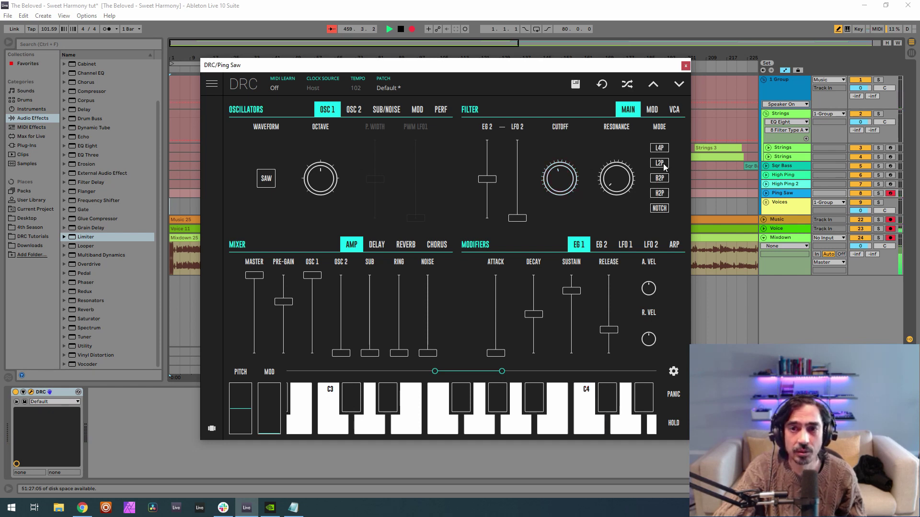
{"action": "left_click", "coordinate": [664, 165]}
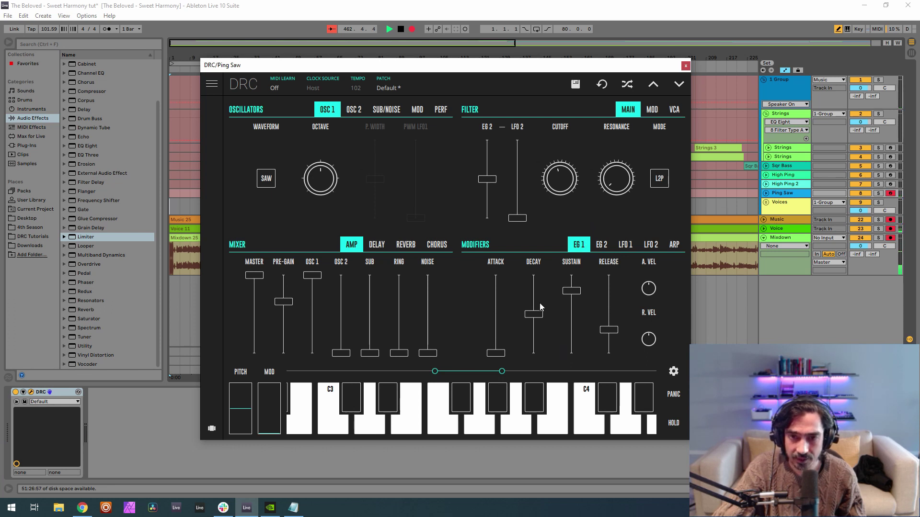
Shape Ping Saw's EG 1 with decay a little over one-third and sustain at minimum, and fine-tune its release.
{"action": "left_click", "coordinate": [534, 334]}
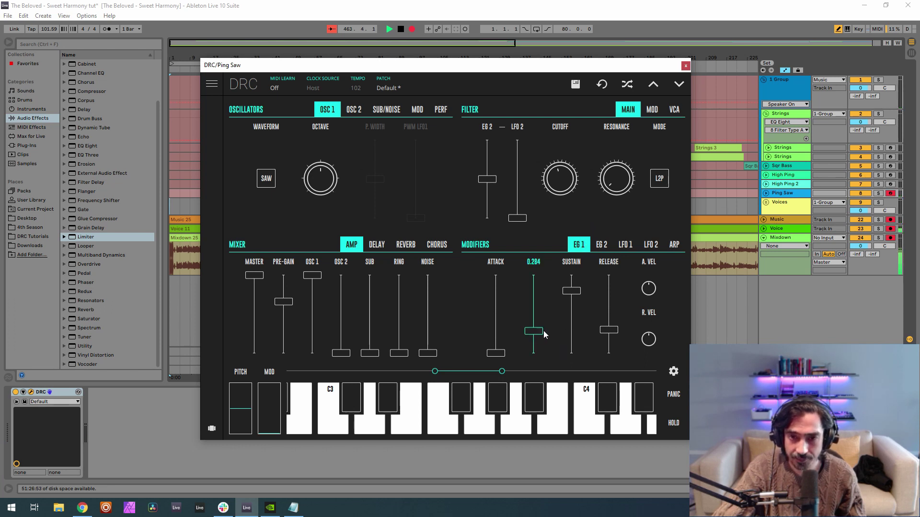
{"action": "left_click_drag", "start_coordinate": [551, 328], "coordinate": [580, 432]}
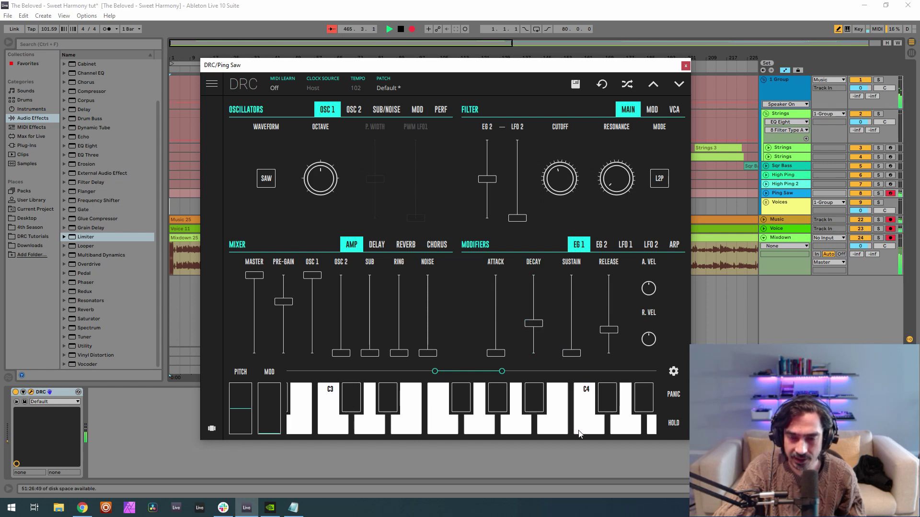
{"action": "left_click_drag", "start_coordinate": [606, 334], "coordinate": [610, 333]}
Shape Ping Saw's EG 2 with decay at about 0.3, sustain at minimum and release at about 0.2.
{"action": "left_click", "coordinate": [599, 246]}
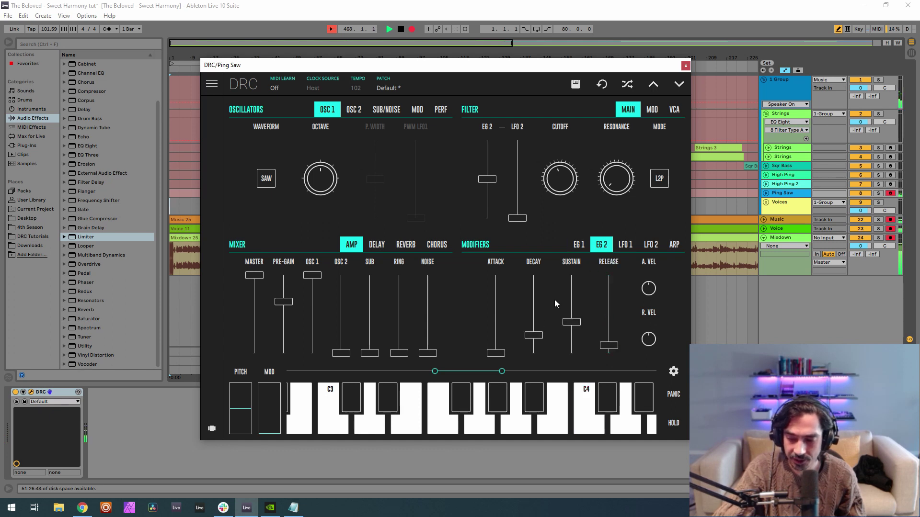
{"action": "left_click_drag", "start_coordinate": [539, 340], "coordinate": [564, 378]}
{"action": "left_click_drag", "start_coordinate": [610, 344], "coordinate": [637, 338]}
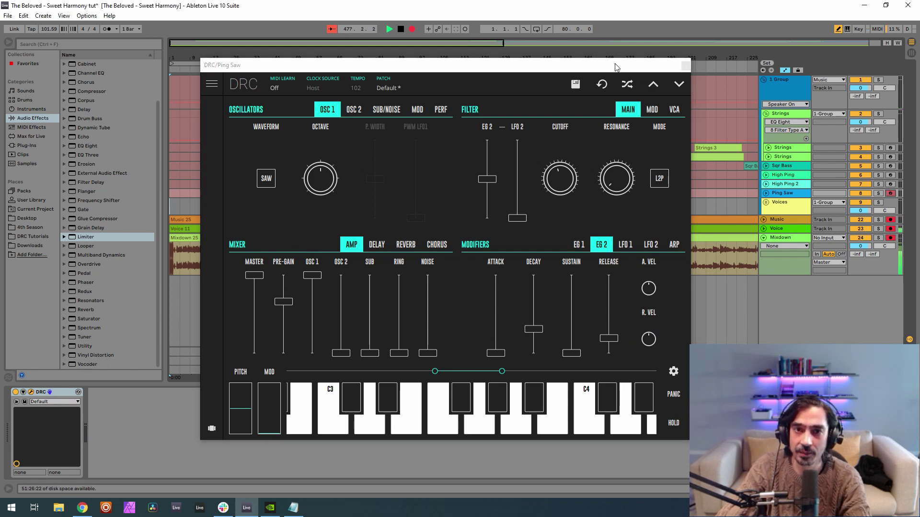
Close Ping Saw's synth window and select the High Ping and Sqr Bass tracks in turn in the full arrangement.
{"action": "left_click_drag", "start_coordinate": [615, 67], "coordinate": [551, 100]}
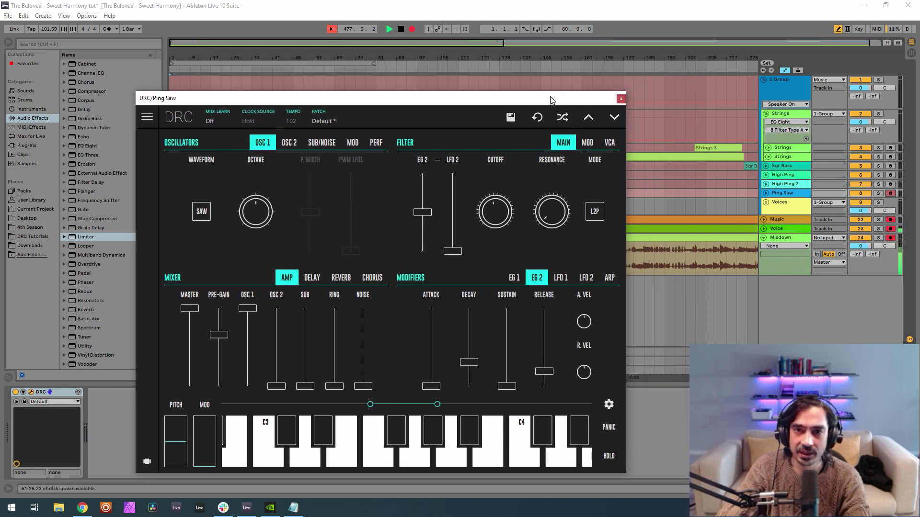
{"action": "left_click", "coordinate": [620, 99]}
{"action": "key", "text": "minus"}
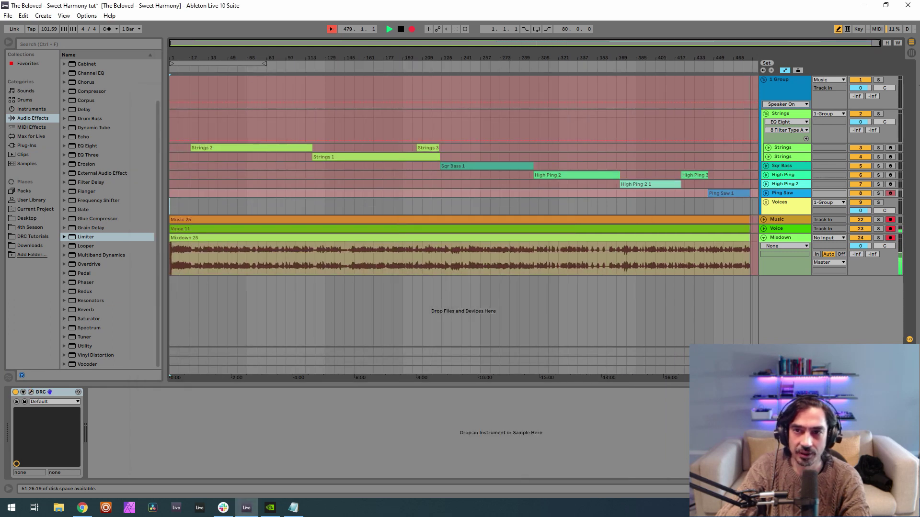
{"action": "left_click", "coordinate": [779, 175]}
{"action": "left_click", "coordinate": [780, 168]}
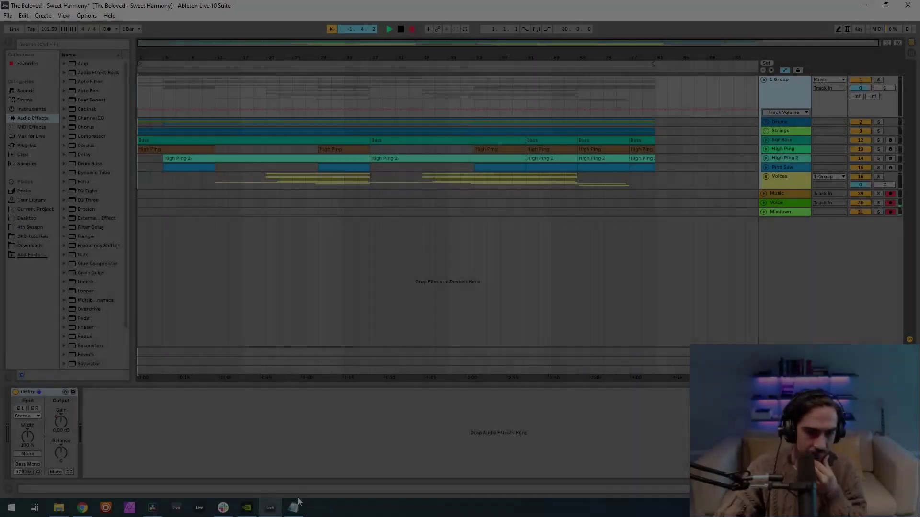
Bring up the Sweet Harmony lyrics text file in Notepad alongside the playing arrangement.
{"action": "left_click", "coordinate": [297, 501]}
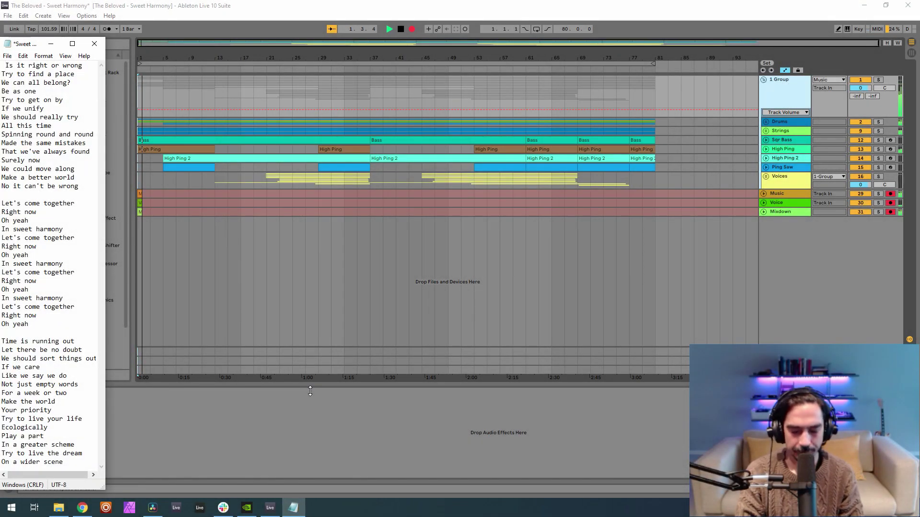